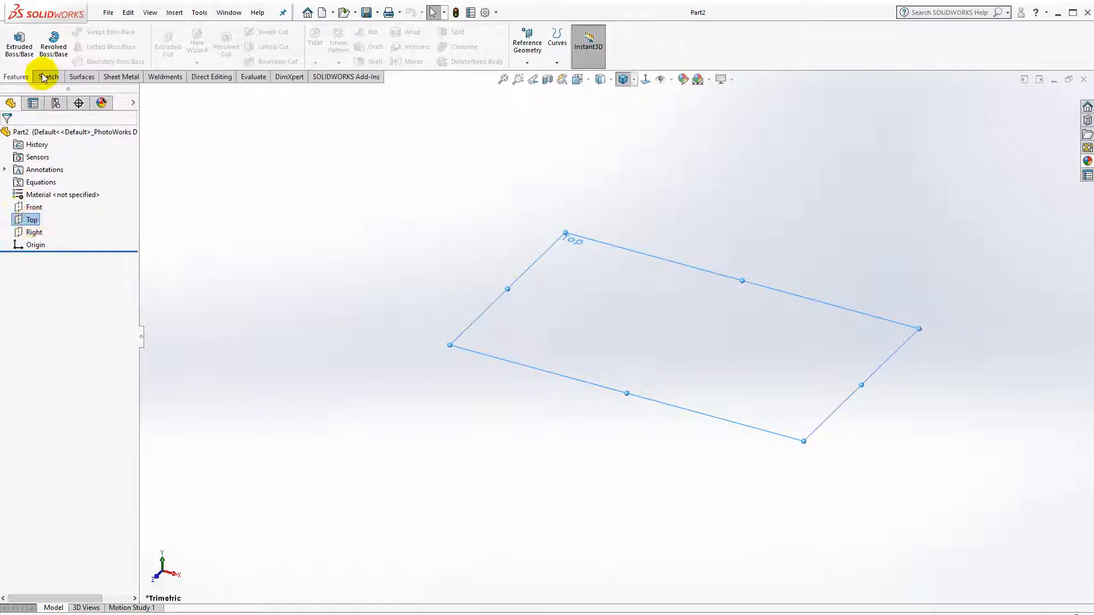
# - Start a sketch on the Top plane and draw a vertical straight slot about 41 mm wide with arc centres about 59 mm apart
pyautogui.click(48, 76)
pyautogui.click(16, 44)
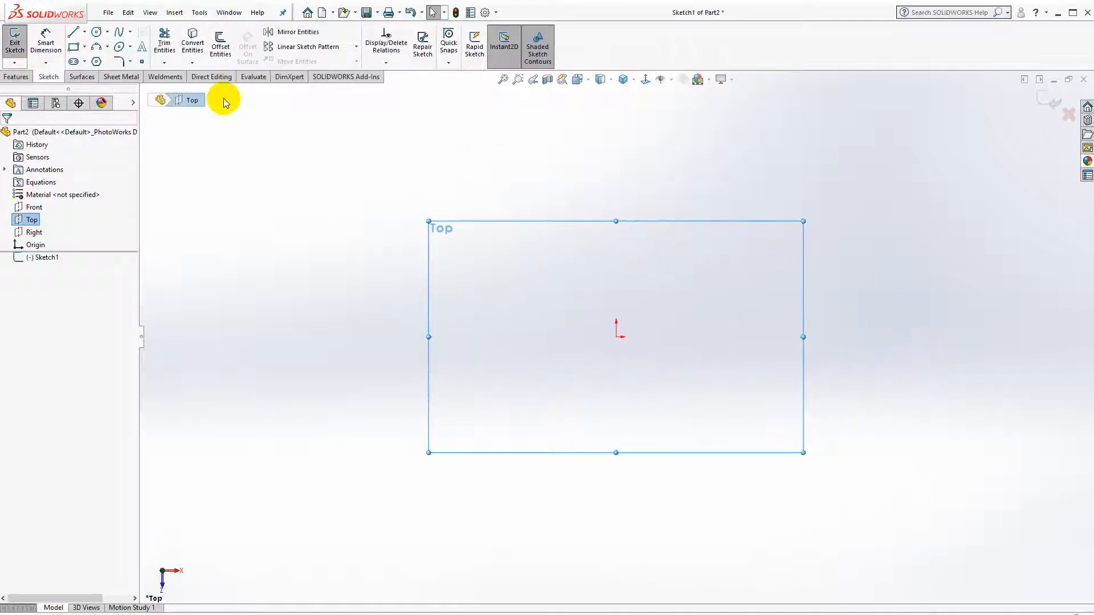
pyautogui.click(73, 61)
pyautogui.click(616, 283)
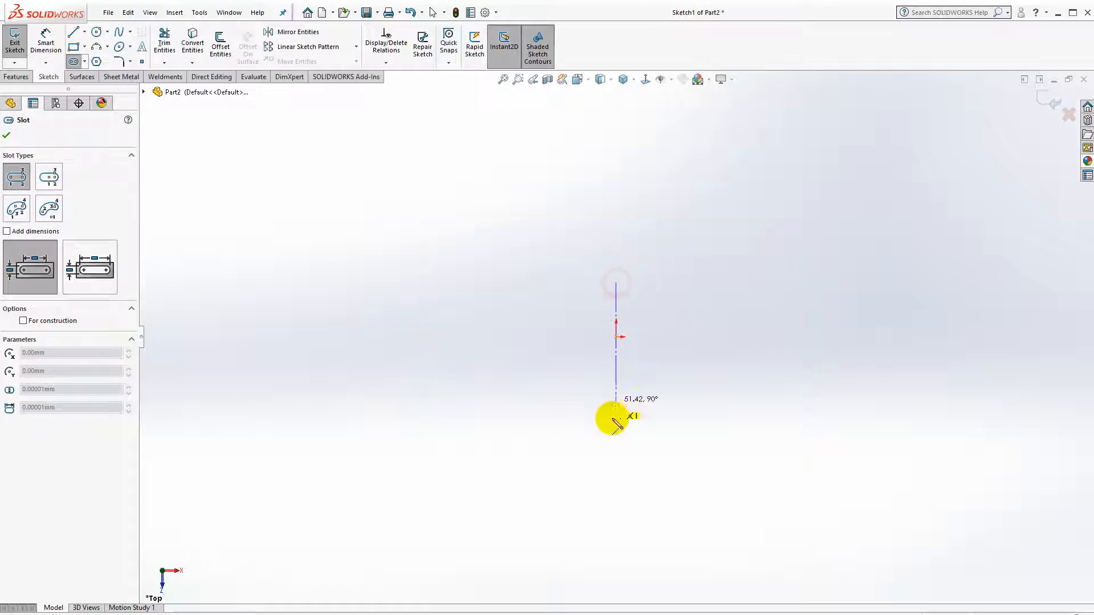
pyautogui.click(661, 388)
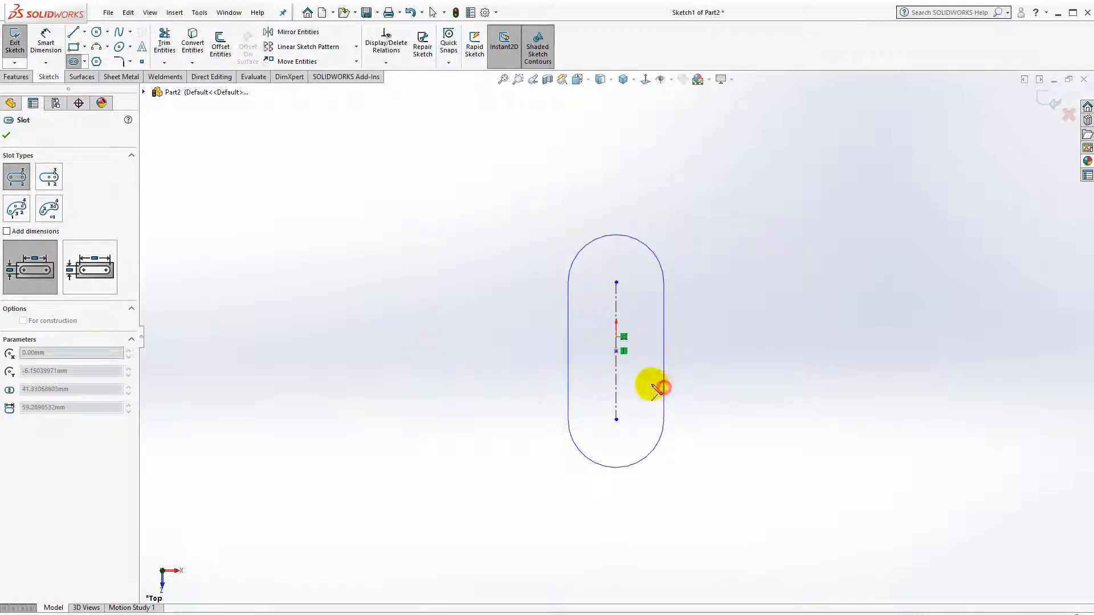
pyautogui.press('Escape')
# - Make the slot's centre point coincident with the origin
pyautogui.scroll(-3, 627, 350)
pyautogui.click(599, 323)
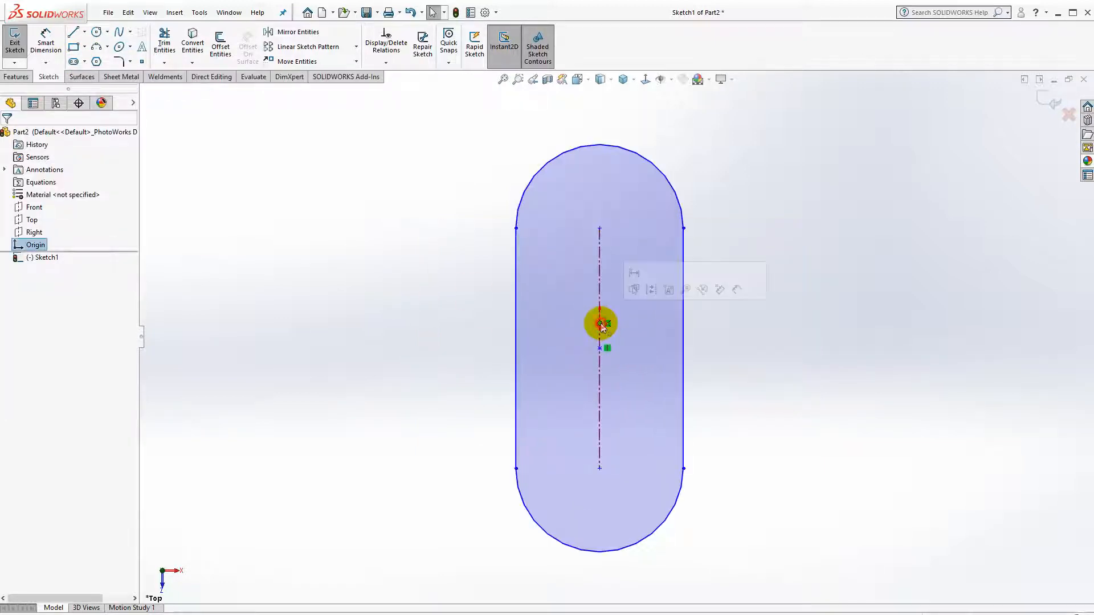
pyautogui.keyDown('ctrl'); pyautogui.click(599, 349); pyautogui.keyUp('ctrl')
pyautogui.click(673, 305)
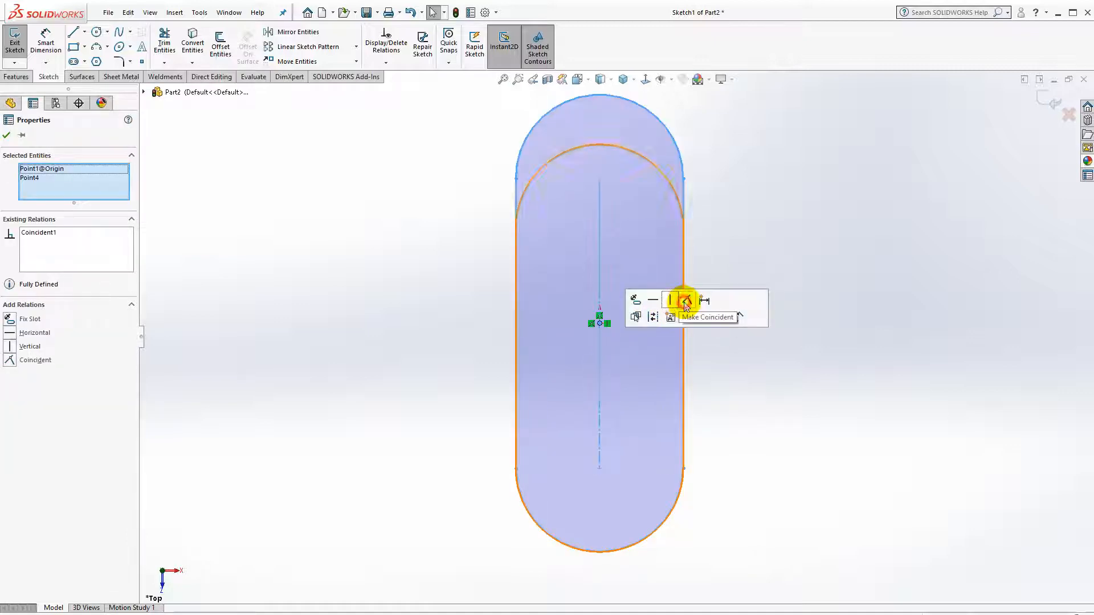
pyautogui.click(375, 231)
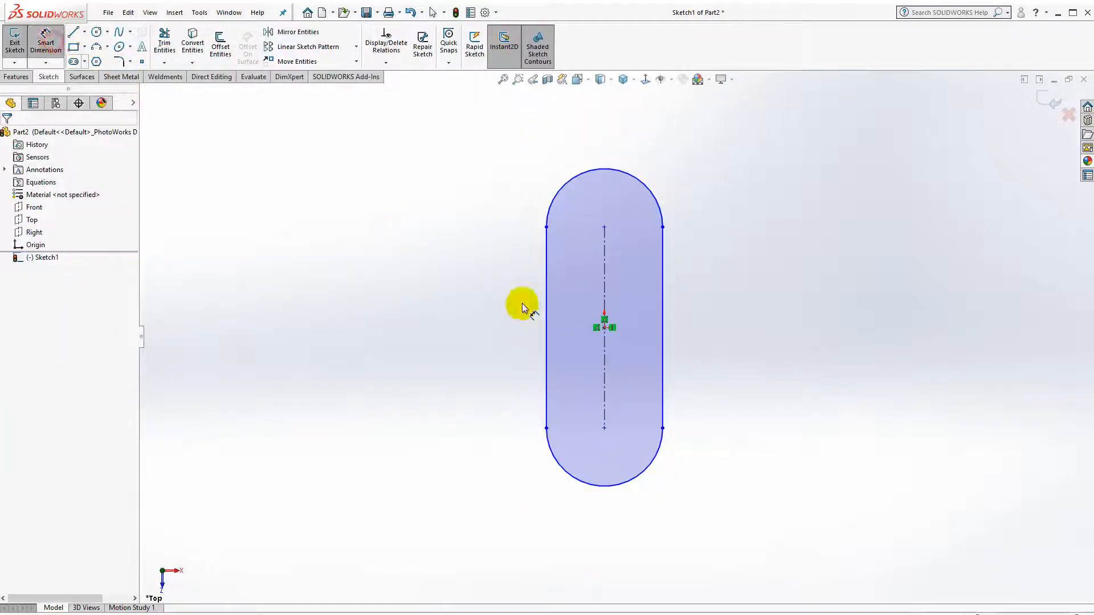
# - Dimension the slot's width between its two straight sides as 16 mm
pyautogui.click(547, 317)
pyautogui.click(662, 324)
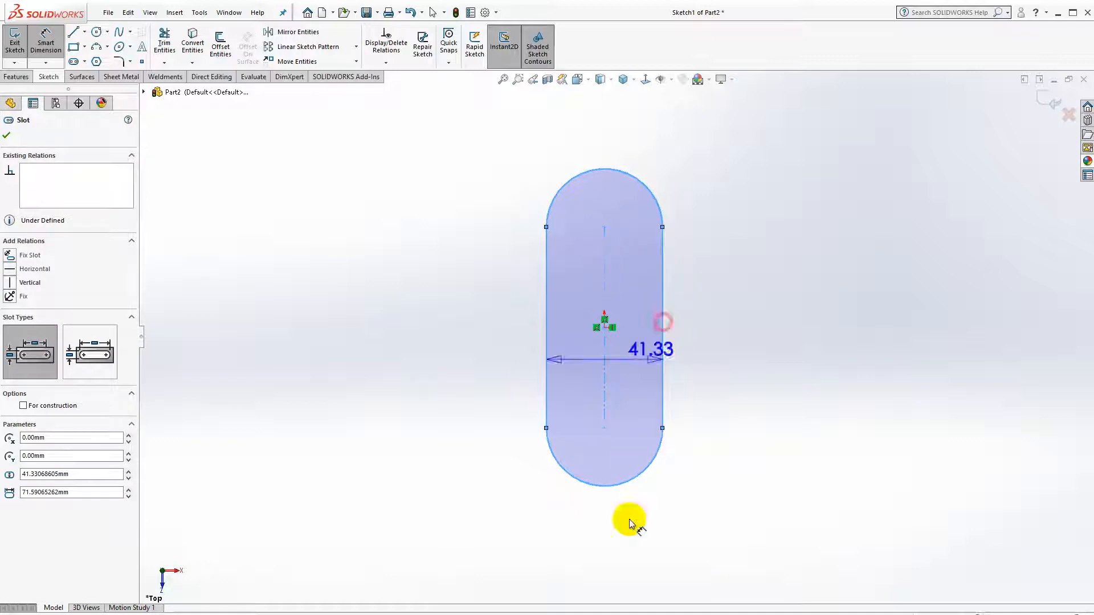
pyautogui.click(614, 534)
pyautogui.write('16')
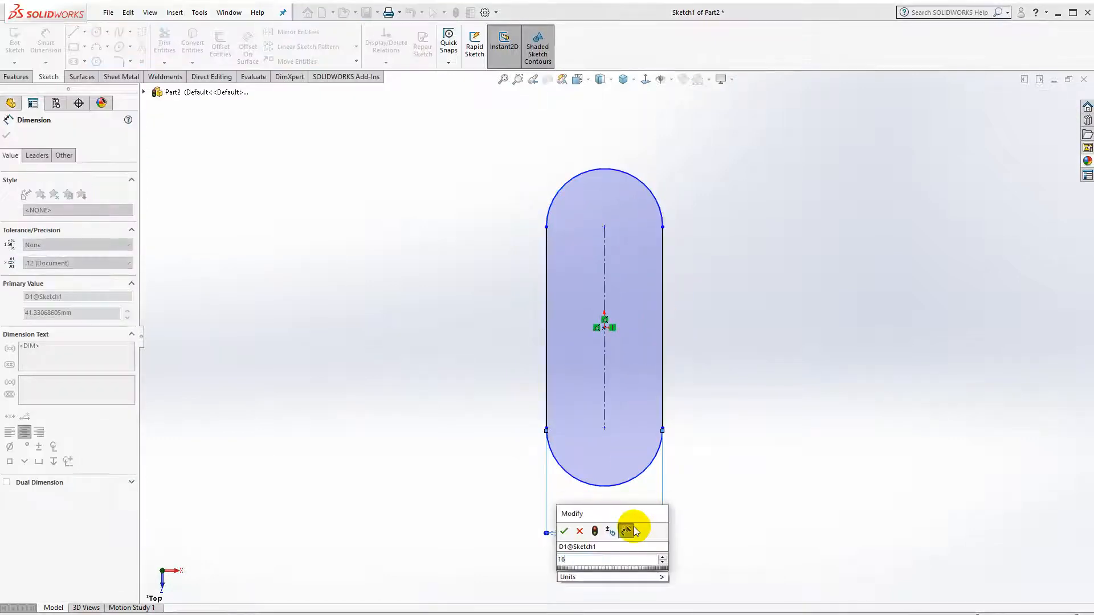
pyautogui.press('Return')
# - Dimension the slot's overall length between the outer edges of its end arcs as 40 mm
pyautogui.click(606, 490)
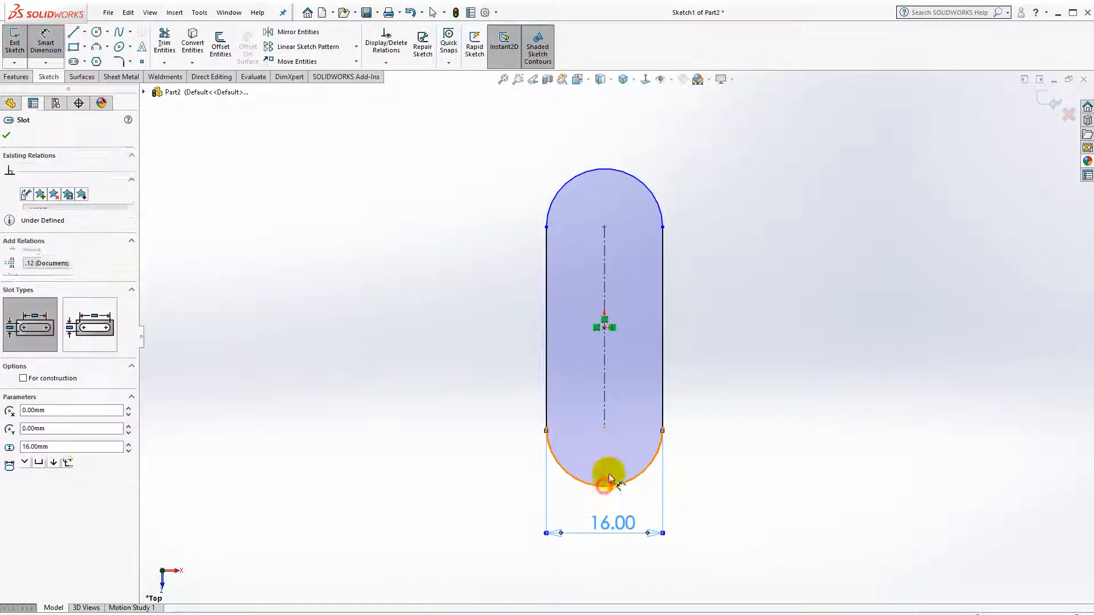
pyautogui.click(627, 177)
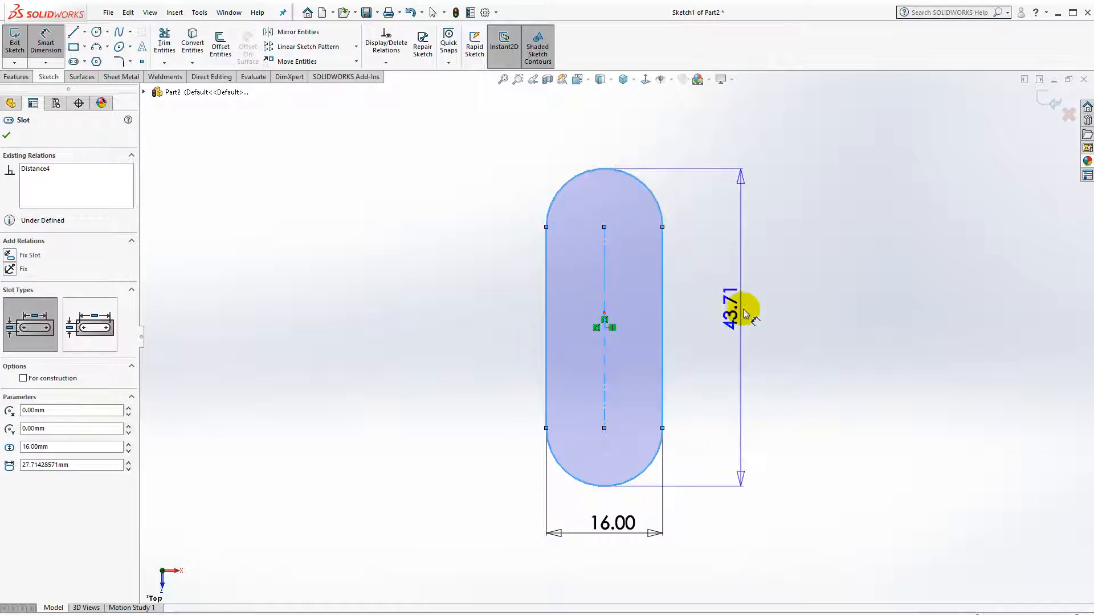
pyautogui.click(741, 310)
pyautogui.write('40')
pyautogui.press('Return')
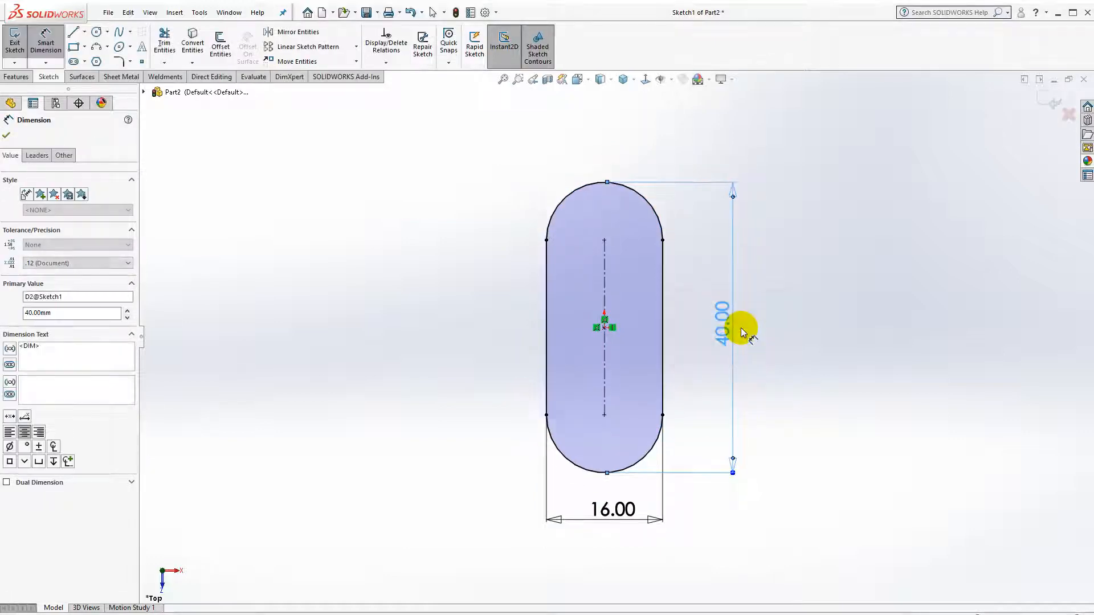
pyautogui.press('Escape')
# - Draw a concentric outer slot about 27 mm wide through the same arc centres and make it construction geometry
pyautogui.click(73, 61)
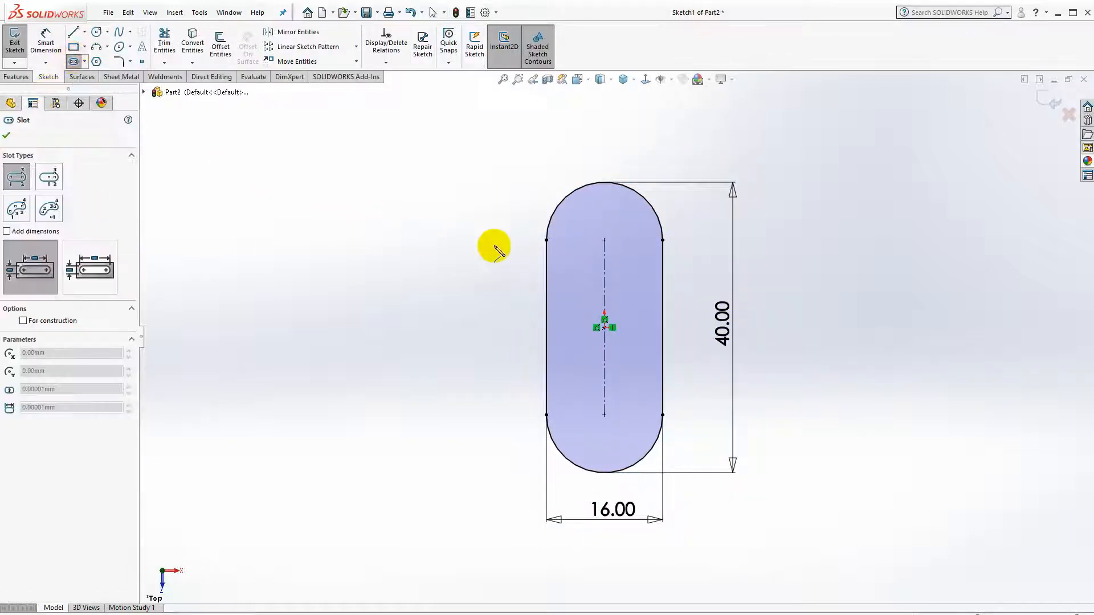
pyautogui.click(604, 241)
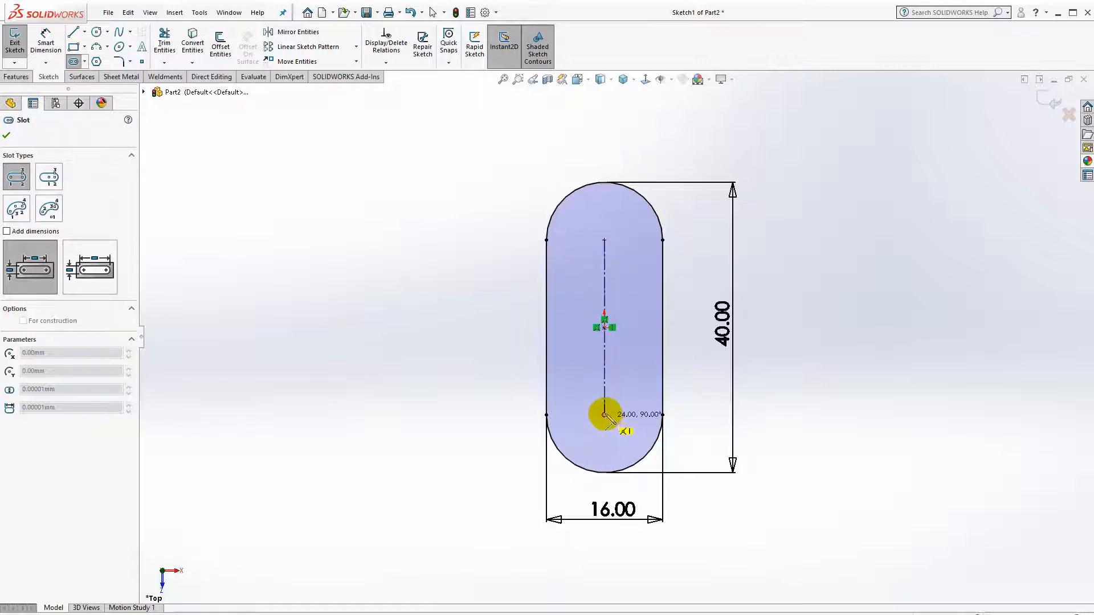
pyautogui.click(604, 415)
pyautogui.click(506, 397)
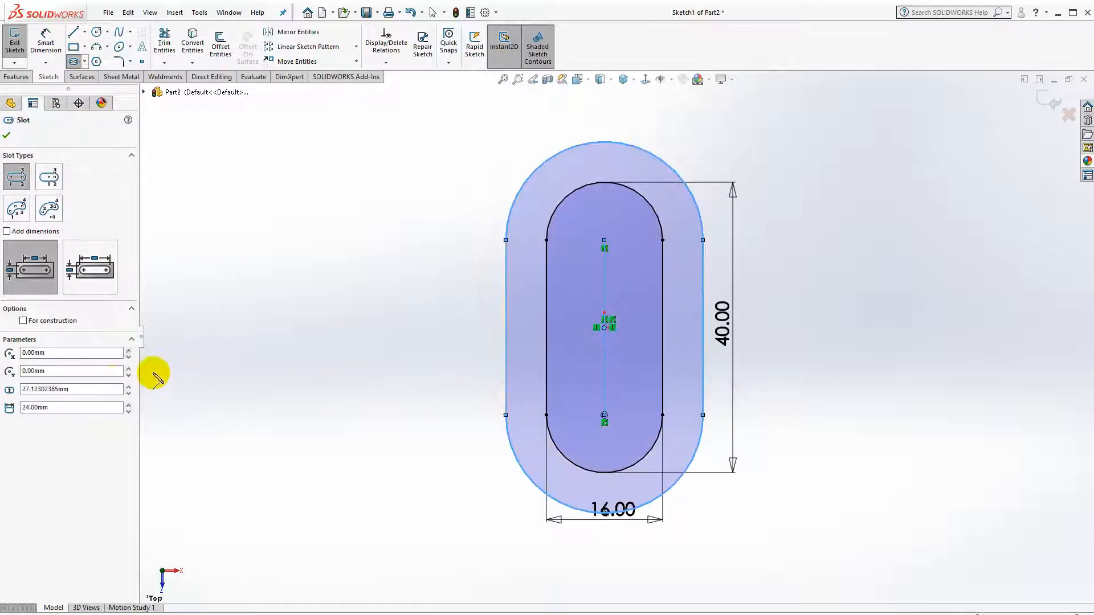
pyautogui.click(33, 320)
# - Sketch a line about 40 mm long, tangent to the construction slot's upper arc and sloping up and outward to the left
pyautogui.click(75, 36)
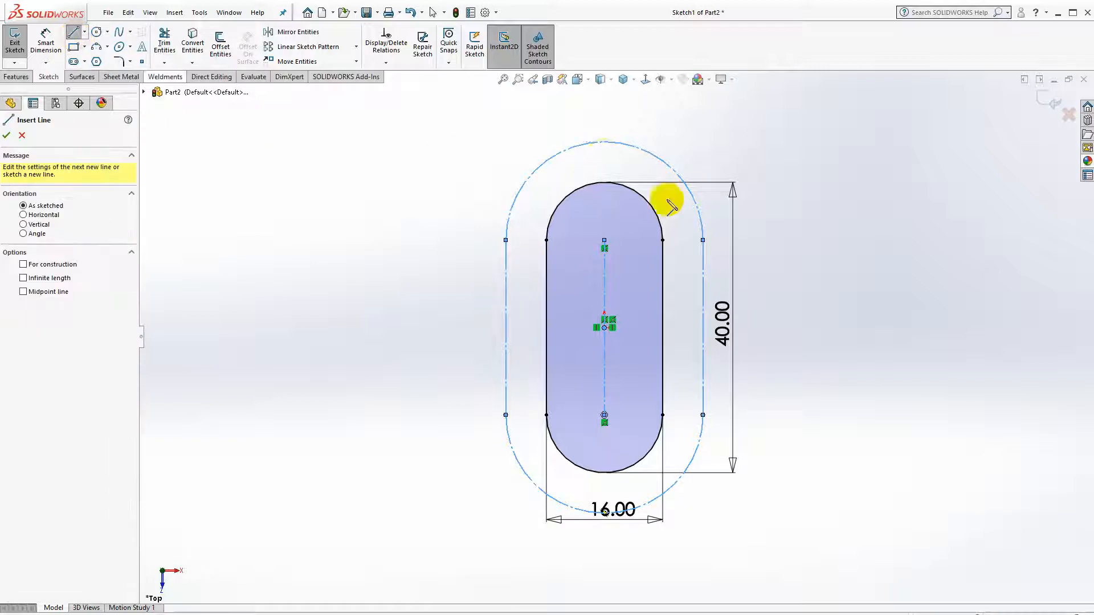
pyautogui.click(605, 142)
pyautogui.press('z')
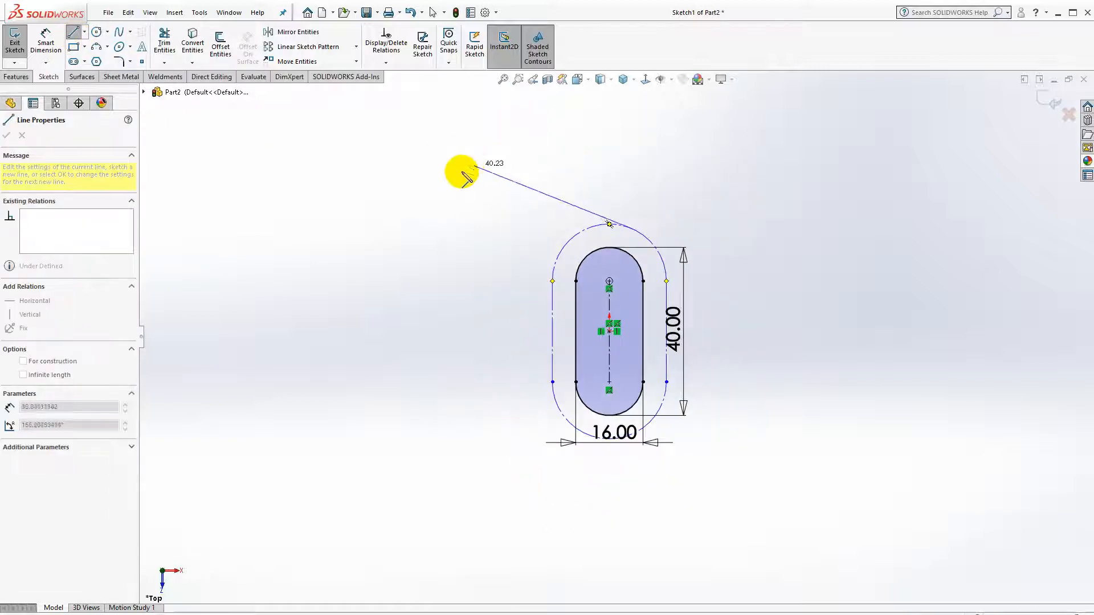
pyautogui.click(458, 174)
pyautogui.press('Escape')
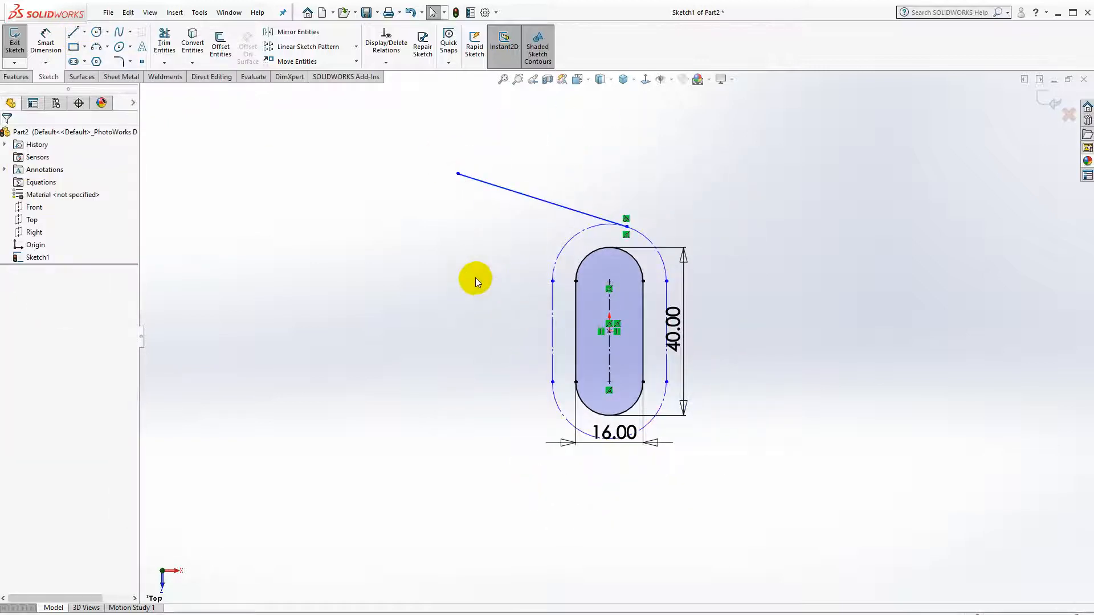
# - Draw a horizontal centerline from the origin leftward past the construction slot
pyautogui.click(85, 32)
pyautogui.click(94, 67)
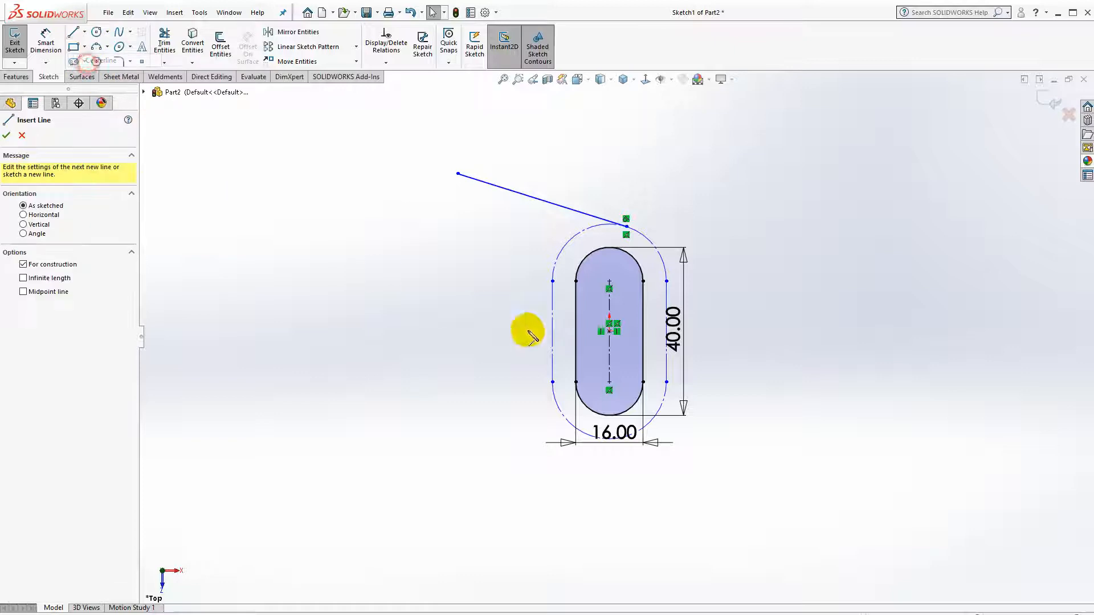
pyautogui.click(609, 331)
pyautogui.click(497, 331)
pyautogui.press('Escape')
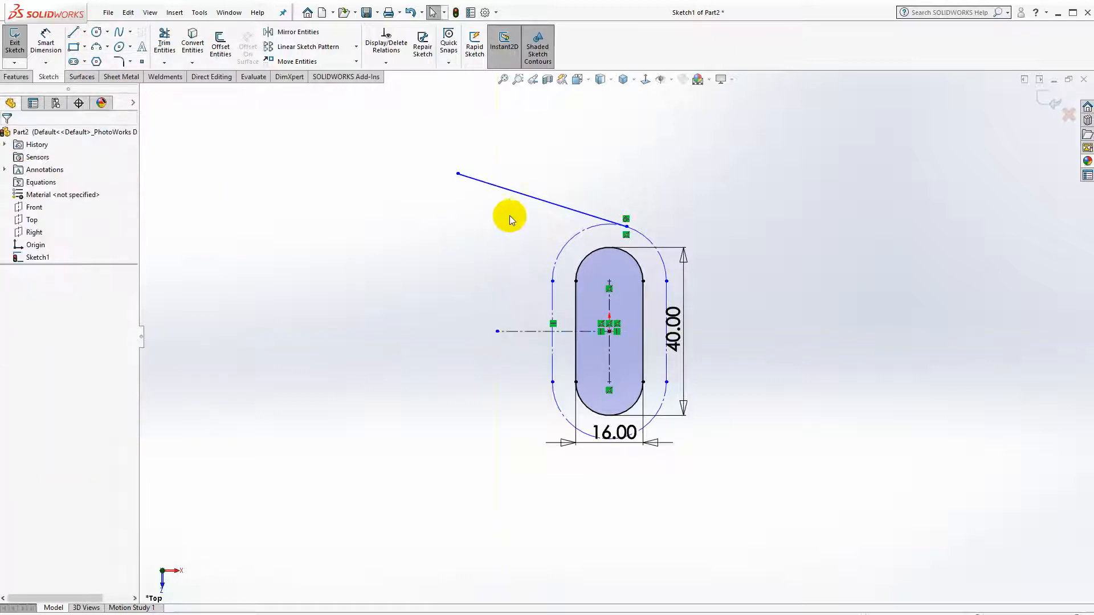
# - Mirror the sloped tangent line about the horizontal centerline
pyautogui.click(529, 200)
pyautogui.keyDown('ctrl'); pyautogui.click(520, 332); pyautogui.keyUp('ctrl')
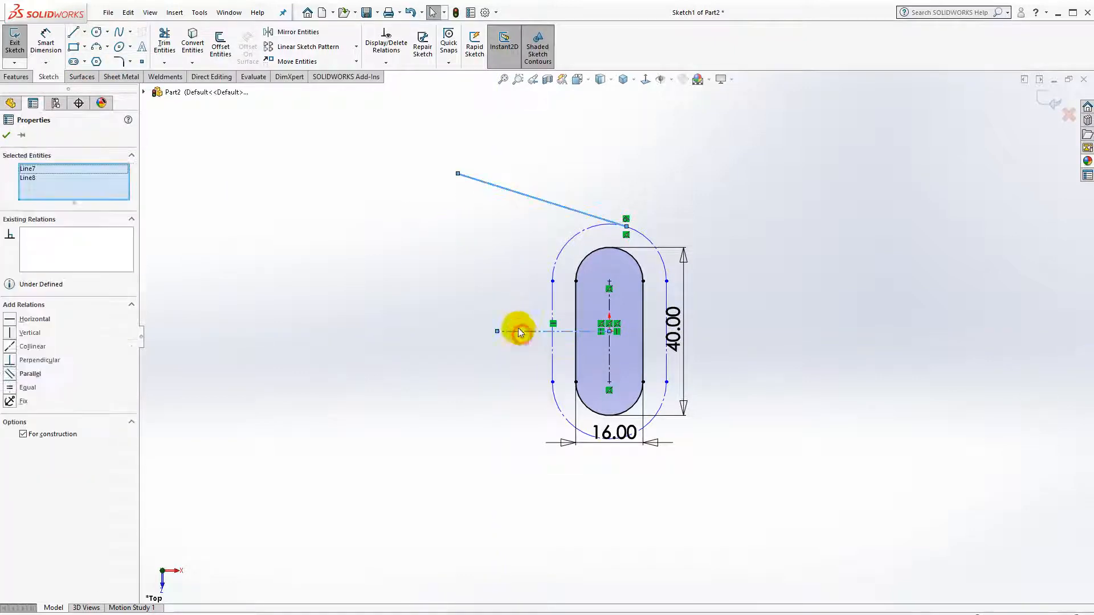
pyautogui.click(298, 31)
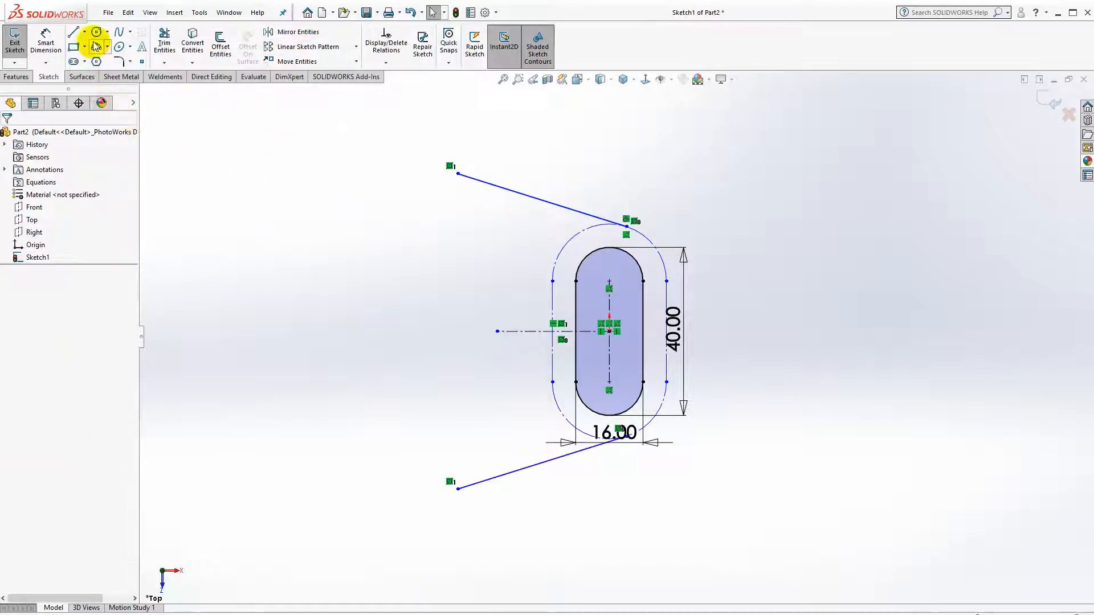
# - Connect the free ends of the two sloped lines with a vertical line about 75 mm long
pyautogui.click(74, 33)
pyautogui.click(458, 173)
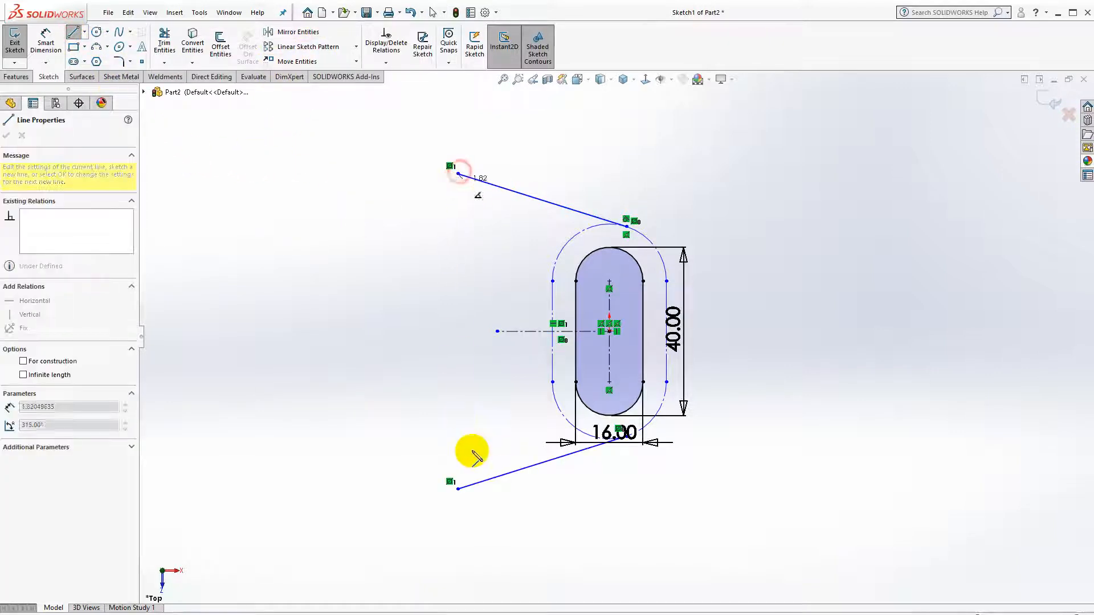
pyautogui.doubleClick(460, 488)
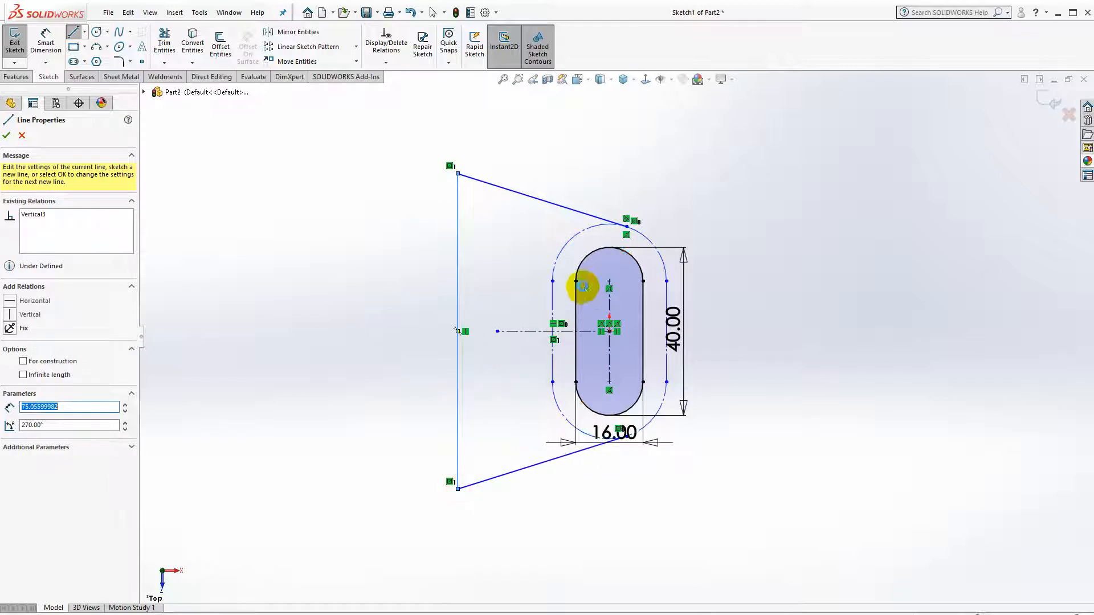
pyautogui.press('Escape')
# - Dimension the vertical connecting line's length as 65 mm
pyautogui.scroll(-2, 605, 279)
pyautogui.click(46, 42)
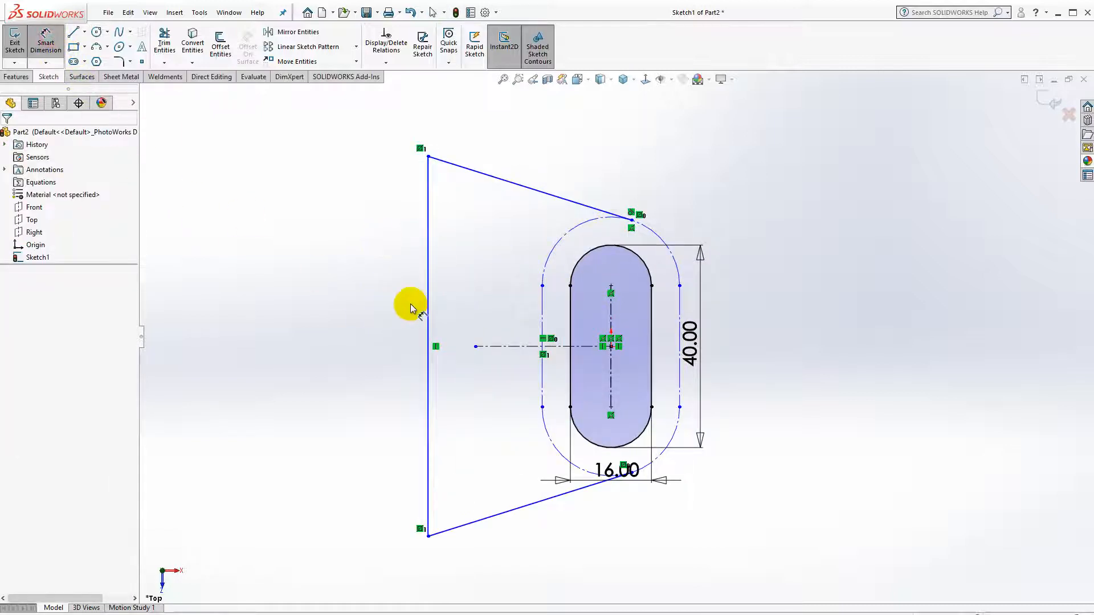
pyautogui.click(429, 308)
pyautogui.click(349, 359)
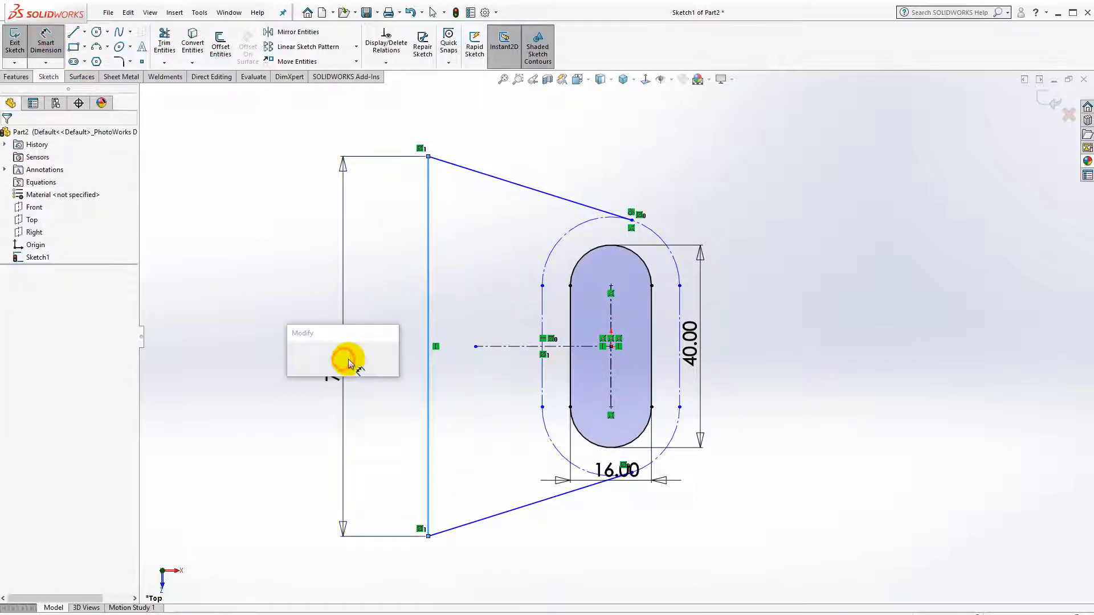
pyautogui.write('65')
pyautogui.press('Return')
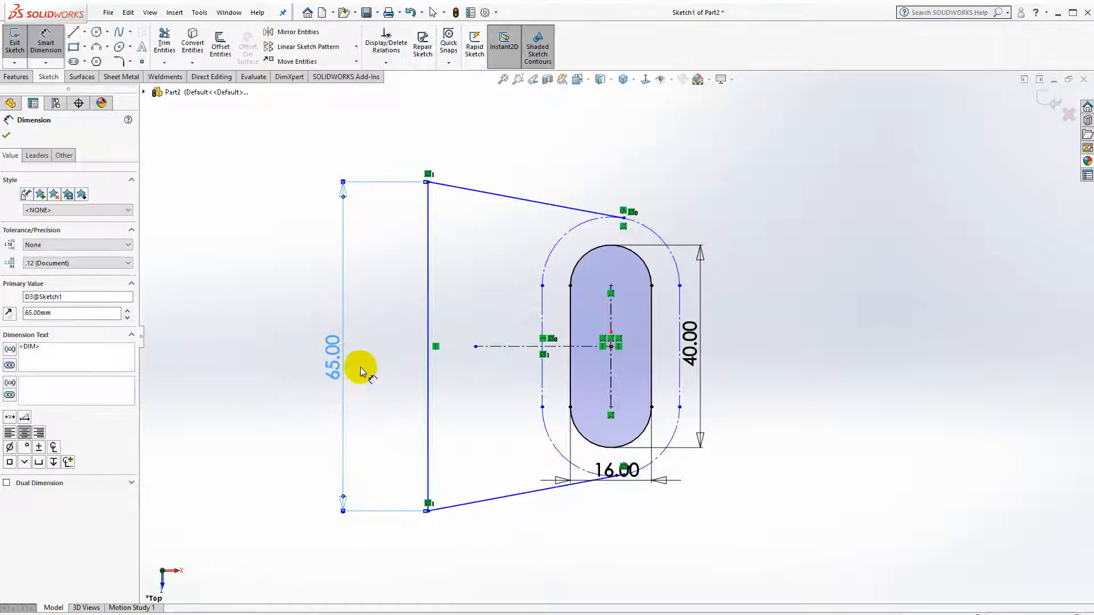
# - Dimension the distance from the vertical connecting line to the far straight side of the construction slot as 50 mm
pyautogui.click(429, 376)
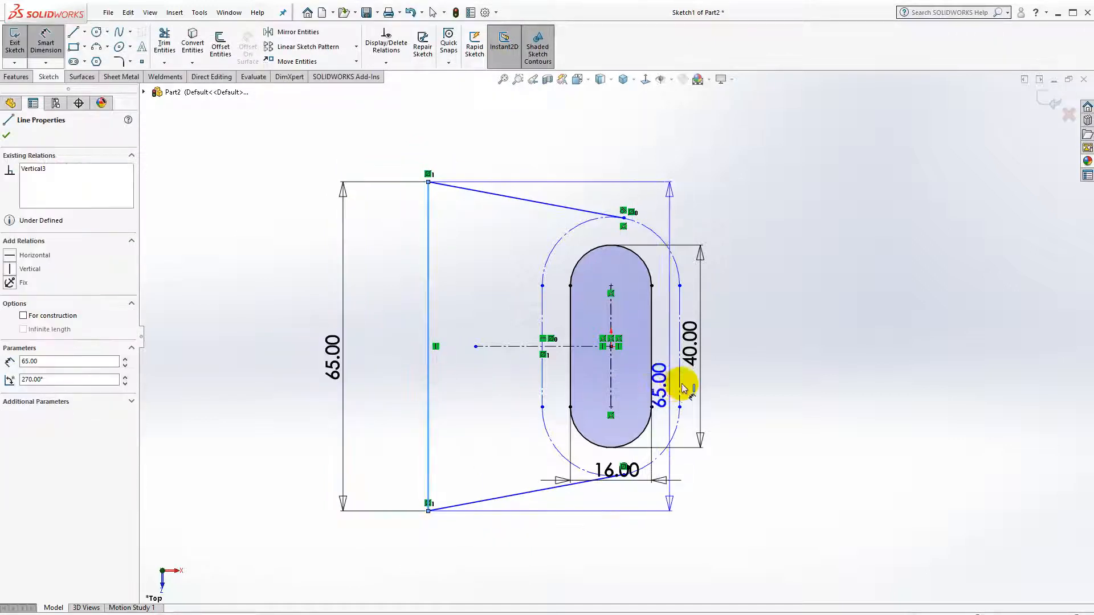
pyautogui.click(680, 379)
pyautogui.click(580, 581)
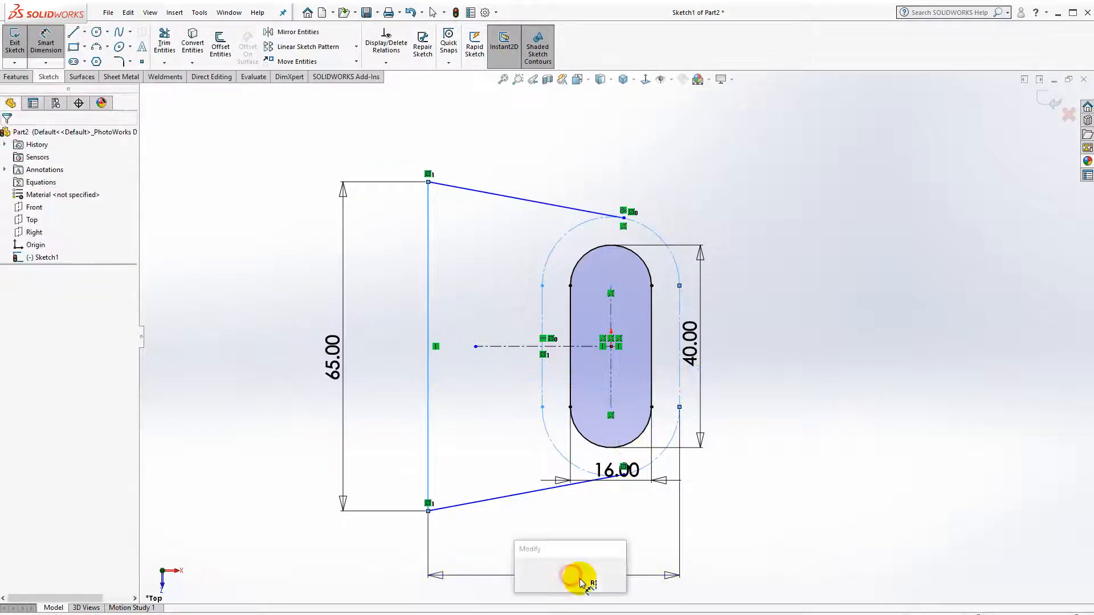
pyautogui.write('50')
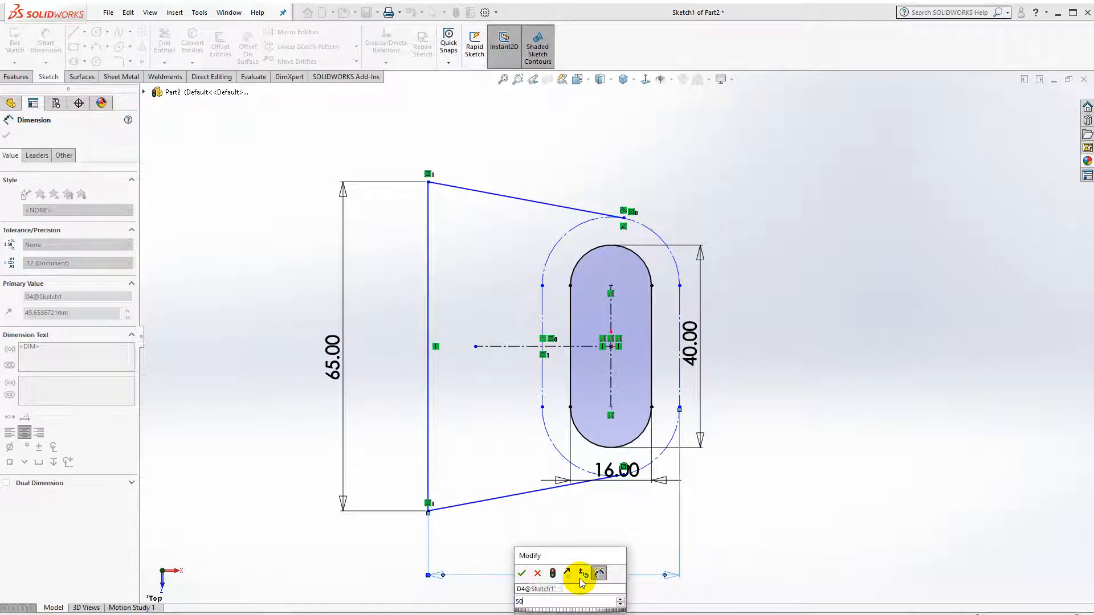
pyautogui.press('Return')
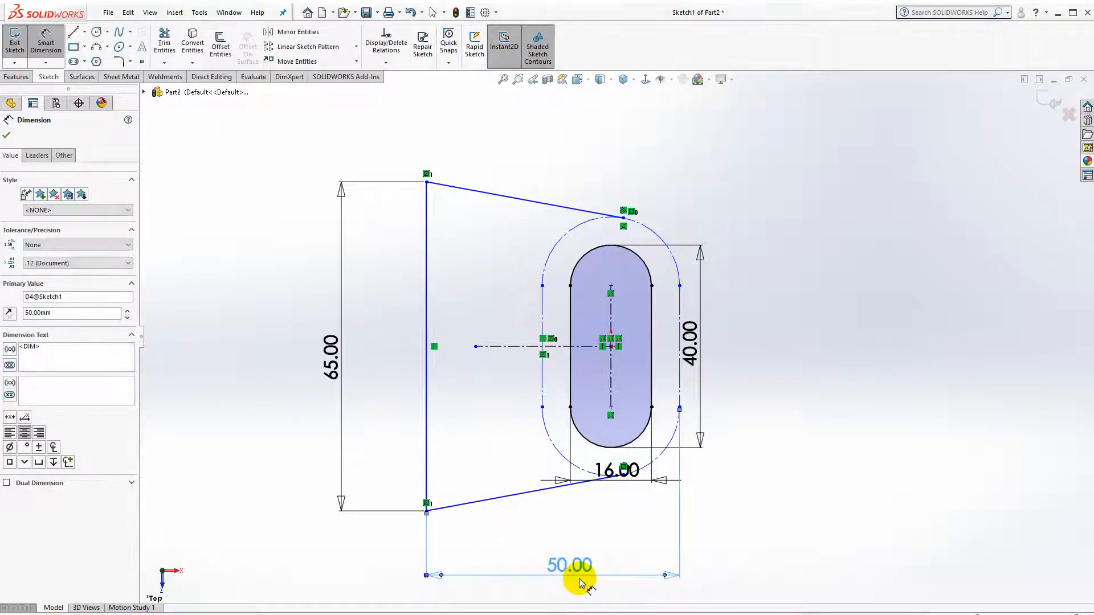
# - Dimension the radius of the construction slot's upper arc as 15 mm
pyautogui.click(647, 227)
pyautogui.click(707, 188)
pyautogui.write('15')
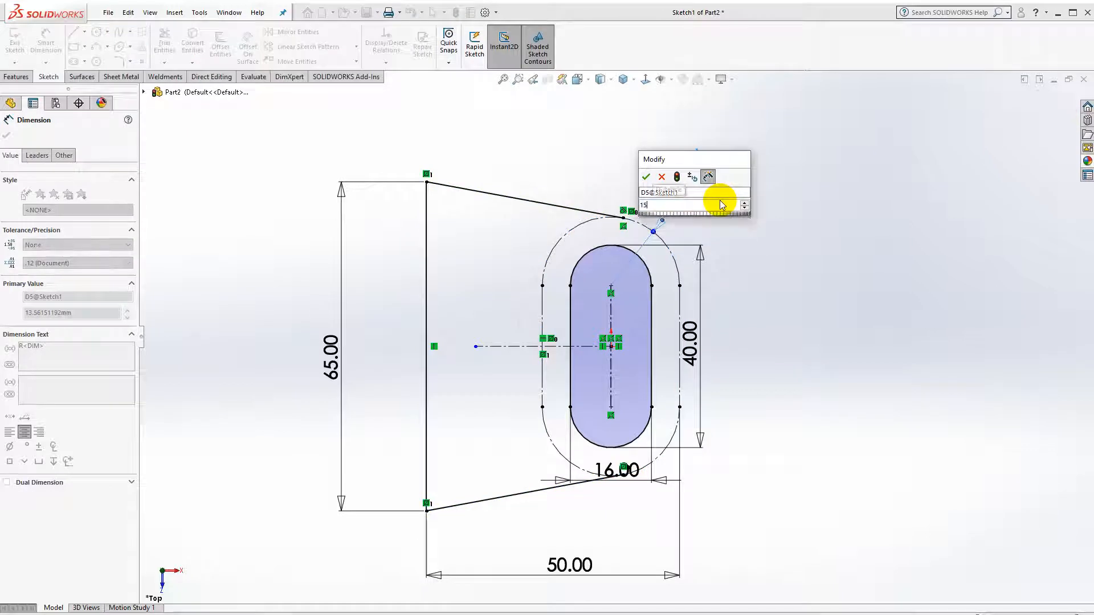
pyautogui.press('Return')
pyautogui.click(460, 294)
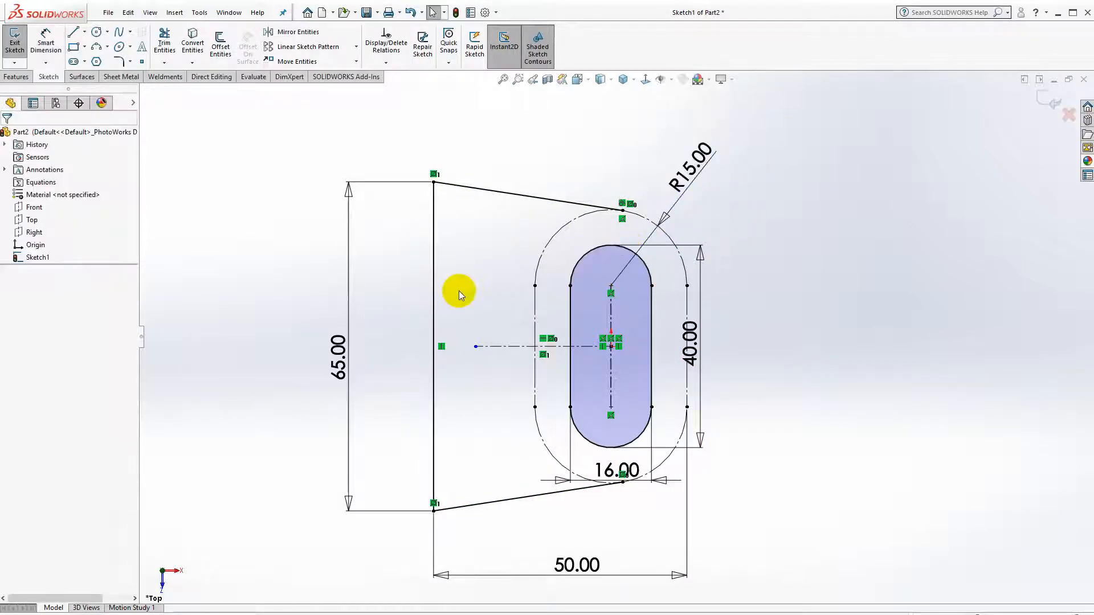
# - Convert the 65 mm vertical line to construction geometry
pyautogui.click(434, 292)
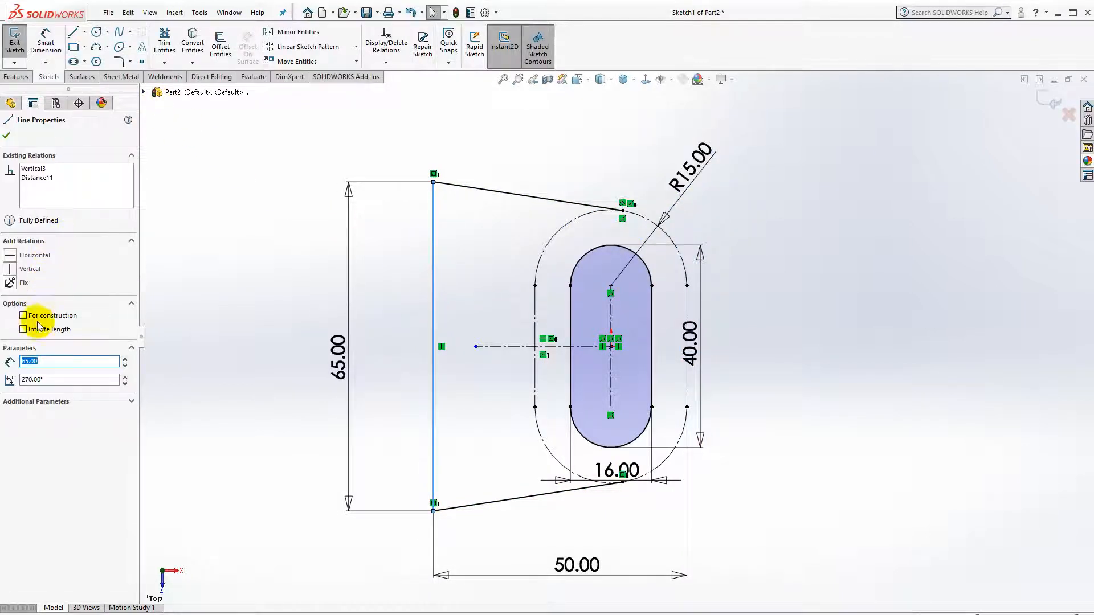
pyautogui.click(248, 201)
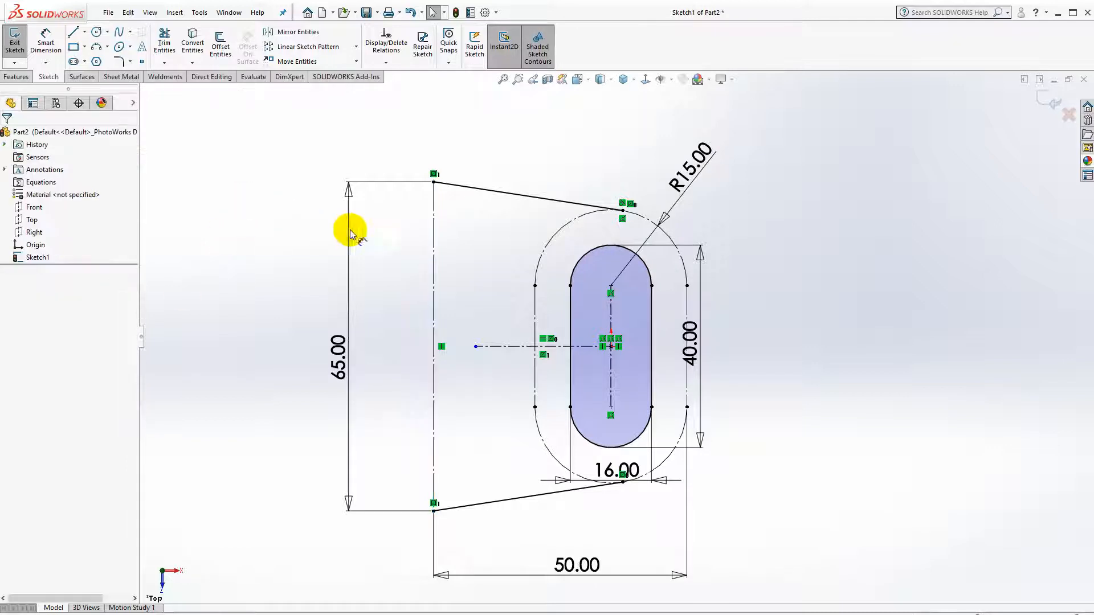
# - Draw a three-point arc between the ends of the vertical construction line, bowed toward the slot with a radius of about 143 mm
pyautogui.click(96, 47)
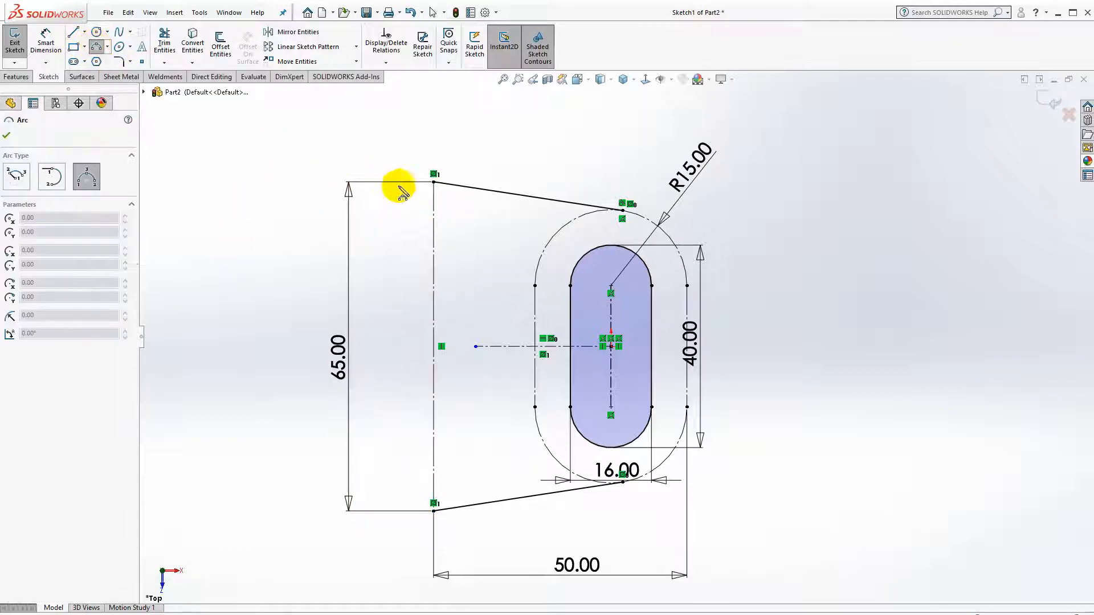
pyautogui.click(433, 183)
pyautogui.click(435, 509)
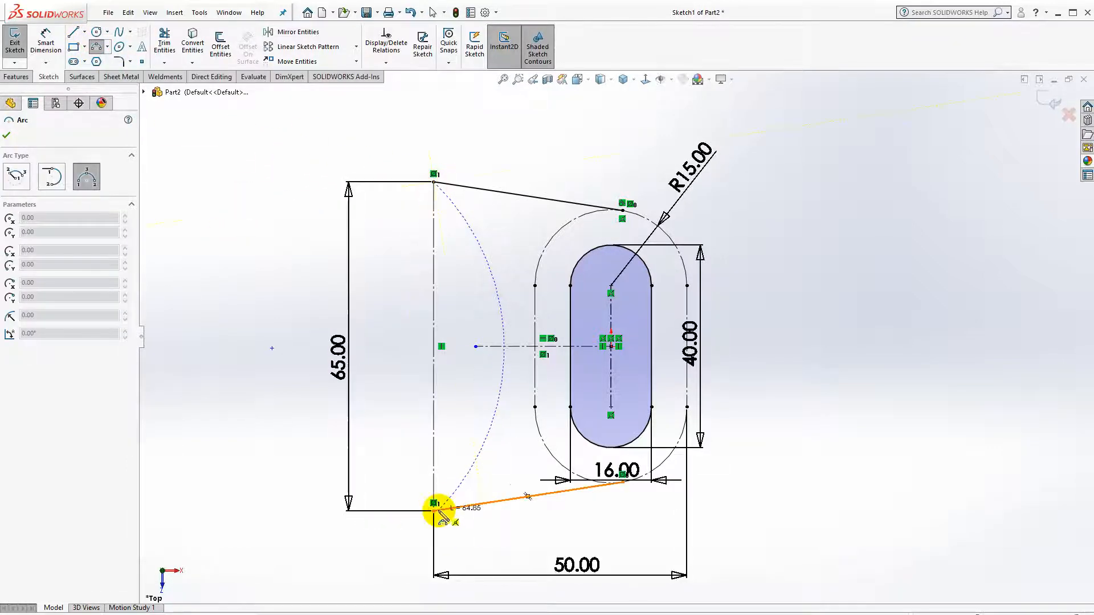
pyautogui.click(456, 365)
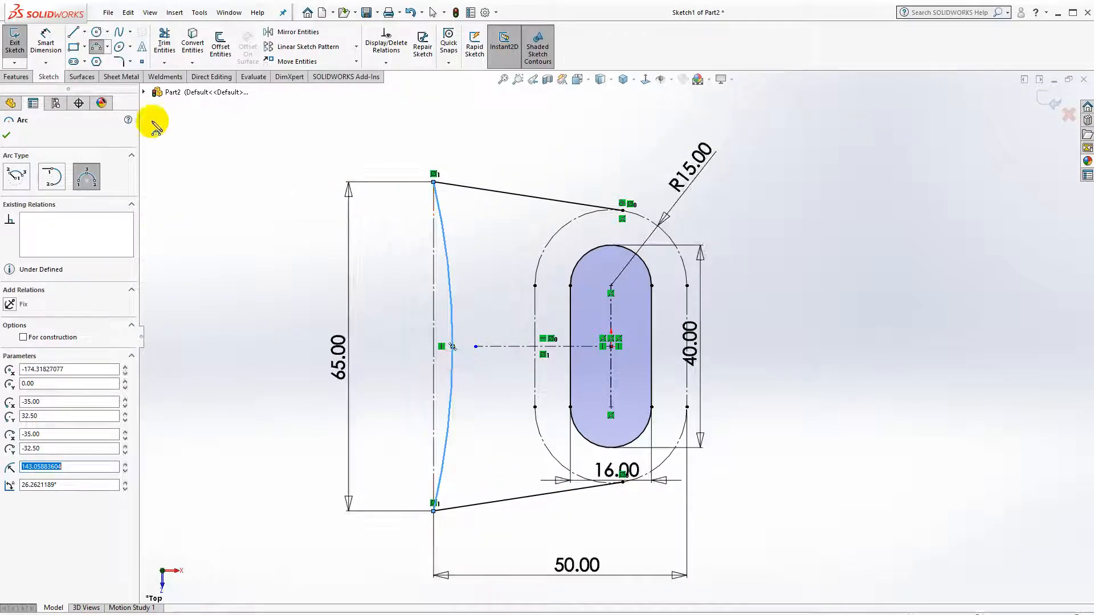
# - Dimension the distance between the vertical construction line and the arc's crest as 3 mm
pyautogui.click(46, 43)
pyautogui.click(432, 338)
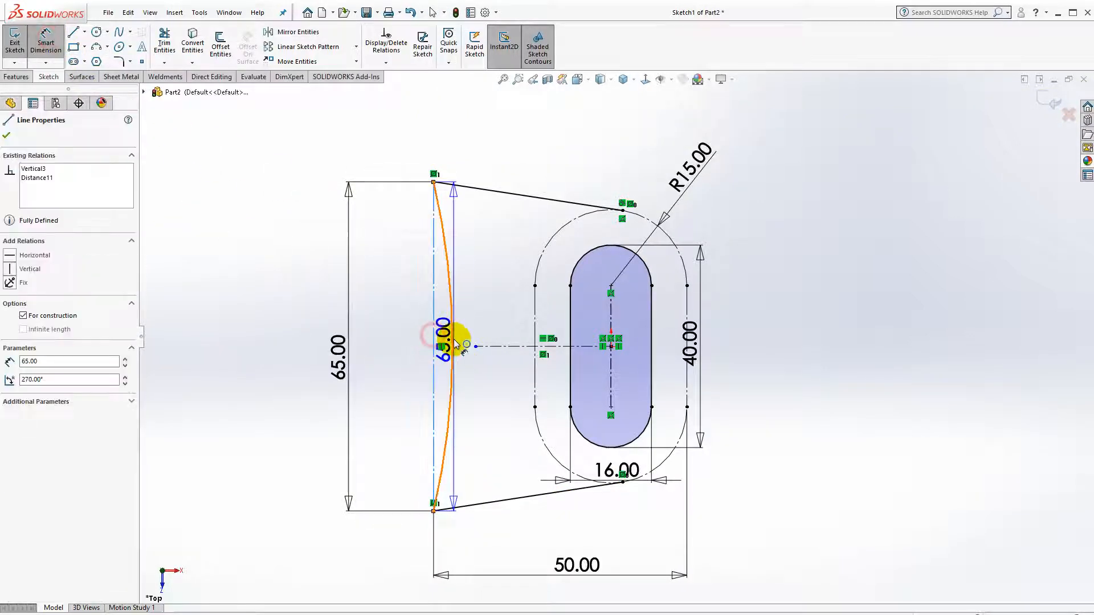
pyautogui.click(452, 340)
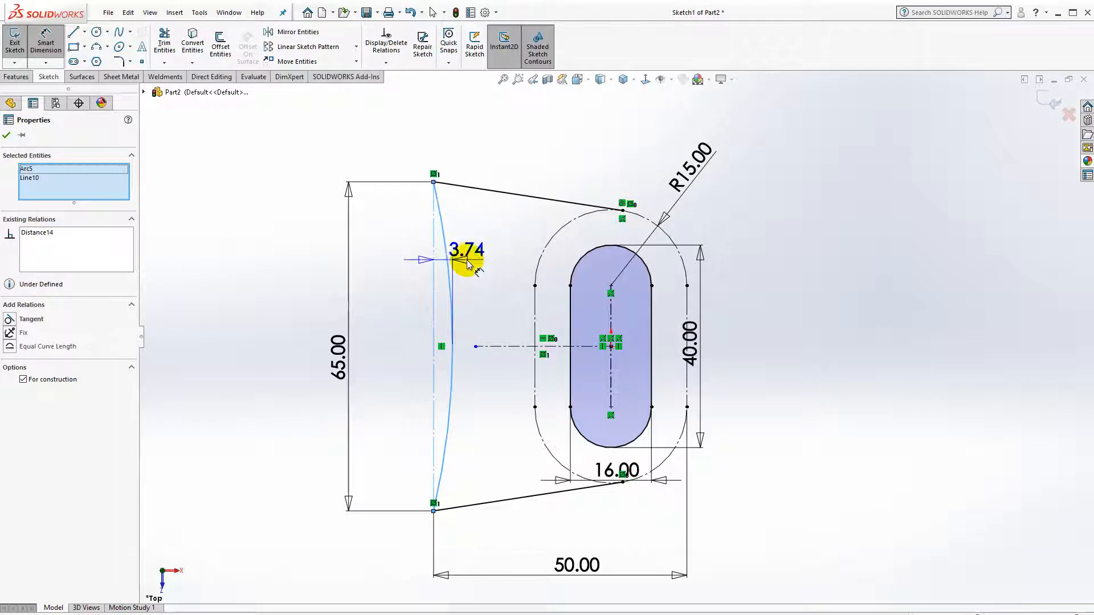
pyautogui.click(474, 137)
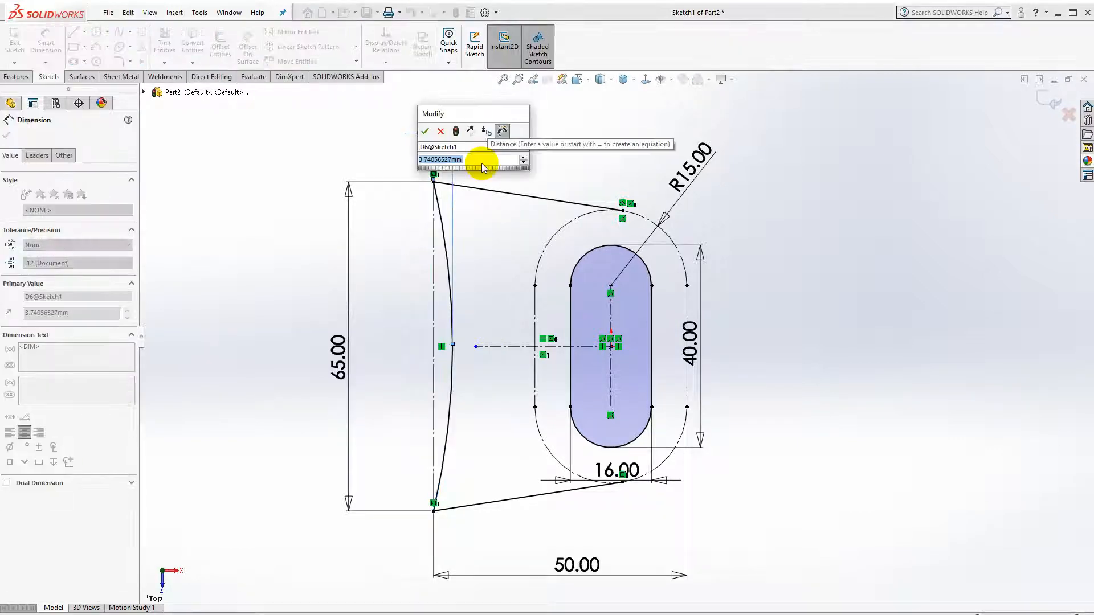
pyautogui.press('Return')
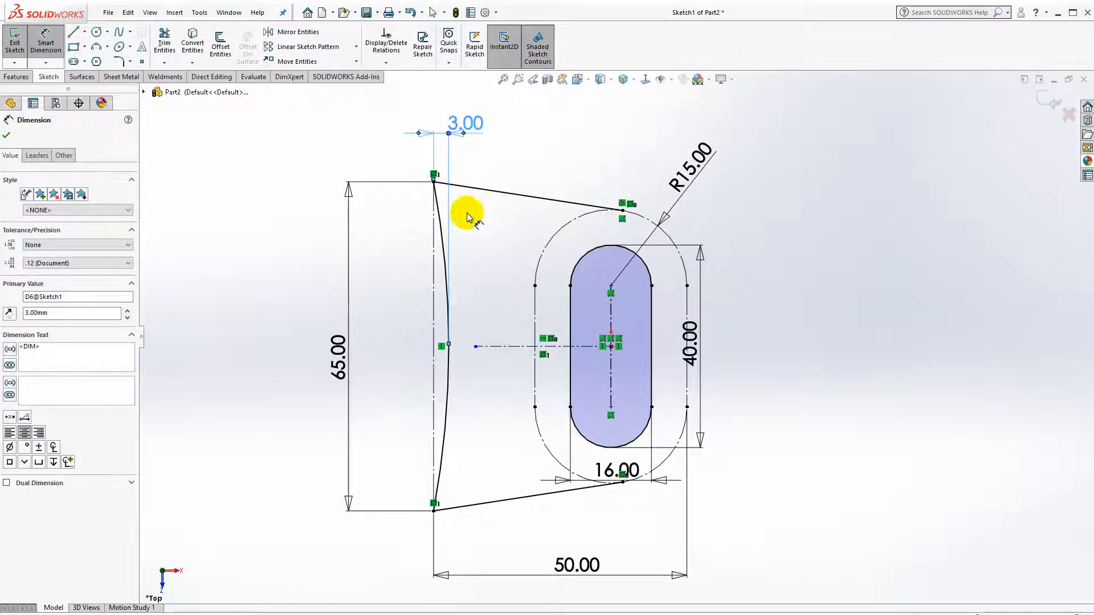
pyautogui.press('Escape')
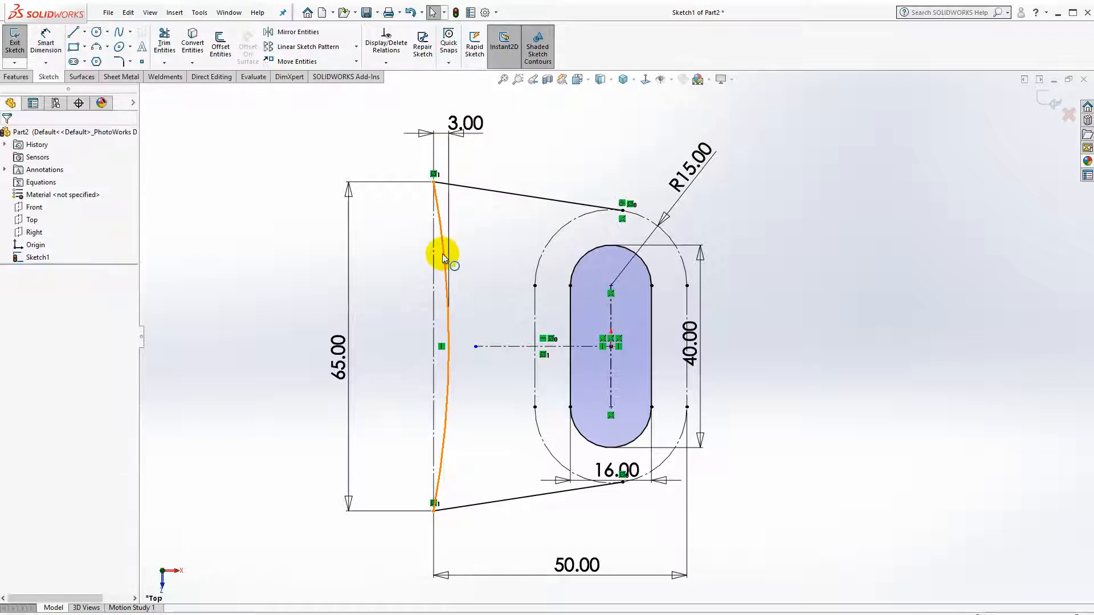
# - Offset the arc 2 mm toward the slot, with the offset direction reversed
pyautogui.click(442, 255)
pyautogui.click(220, 45)
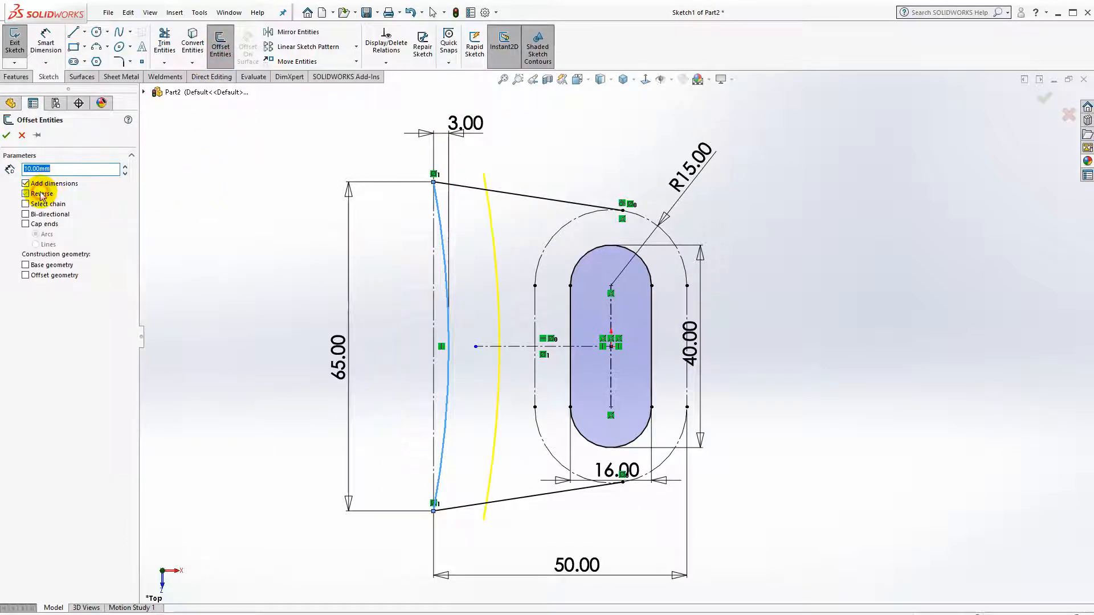
pyautogui.write('2')
pyautogui.press('Return')
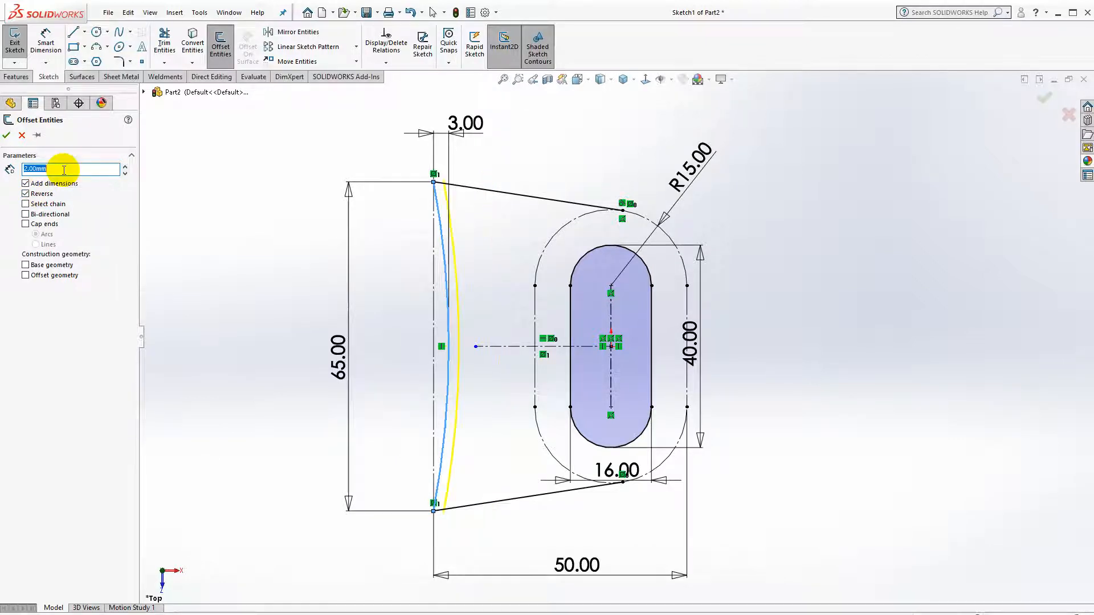
pyautogui.click(7, 135)
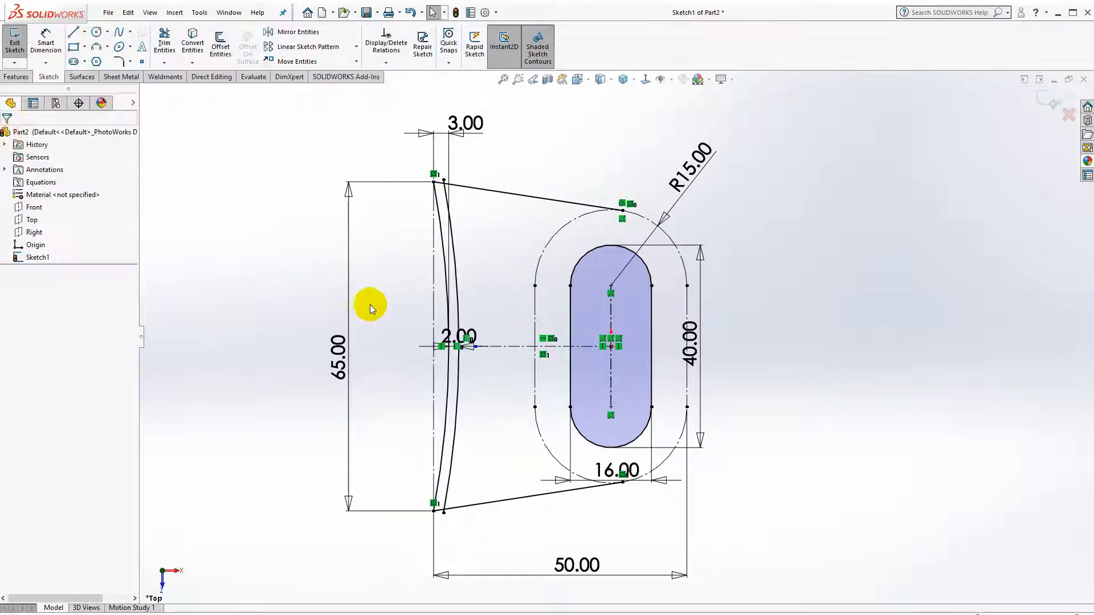
# - Draw a short line about 2.2 mm long joining the two arcs near their upper ends
pyautogui.click(73, 31)
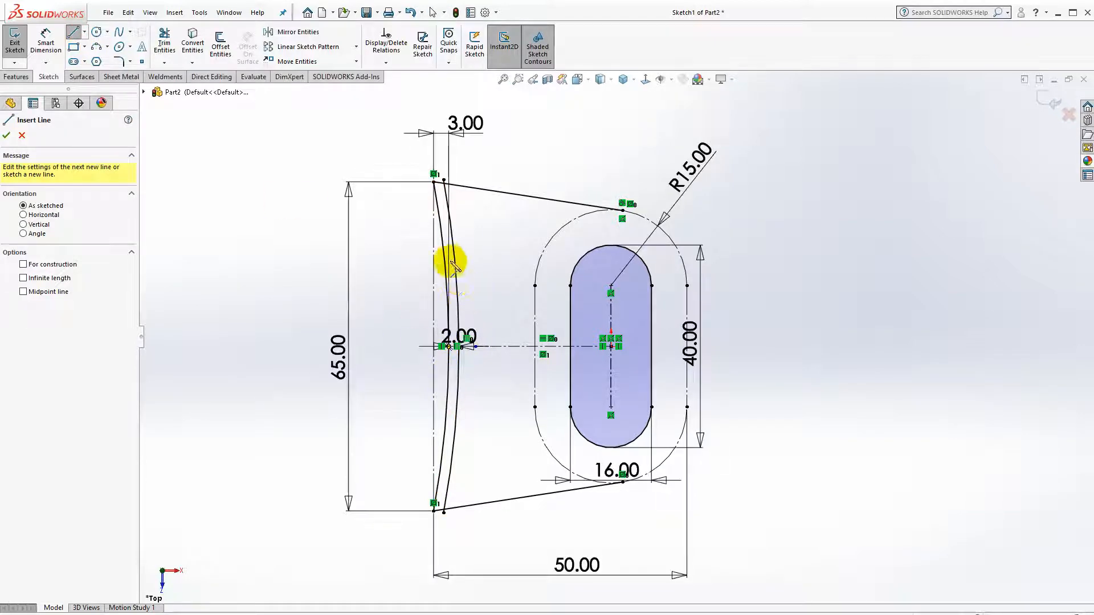
pyautogui.click(443, 237)
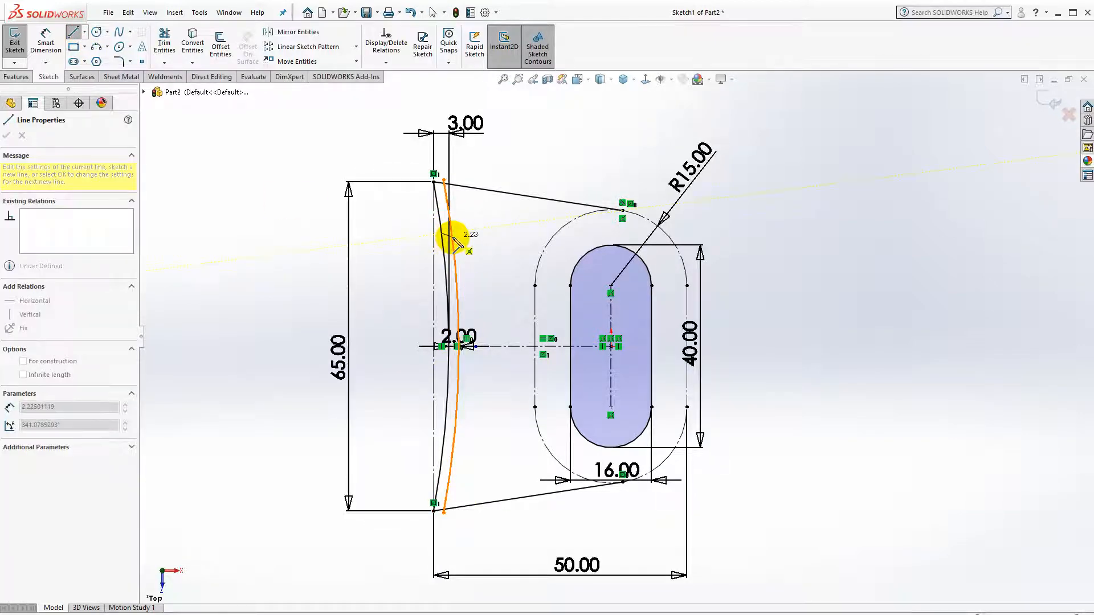
pyautogui.click(454, 237)
pyautogui.scroll(-5, 455, 234)
pyautogui.press('Escape')
pyautogui.press('Escape')
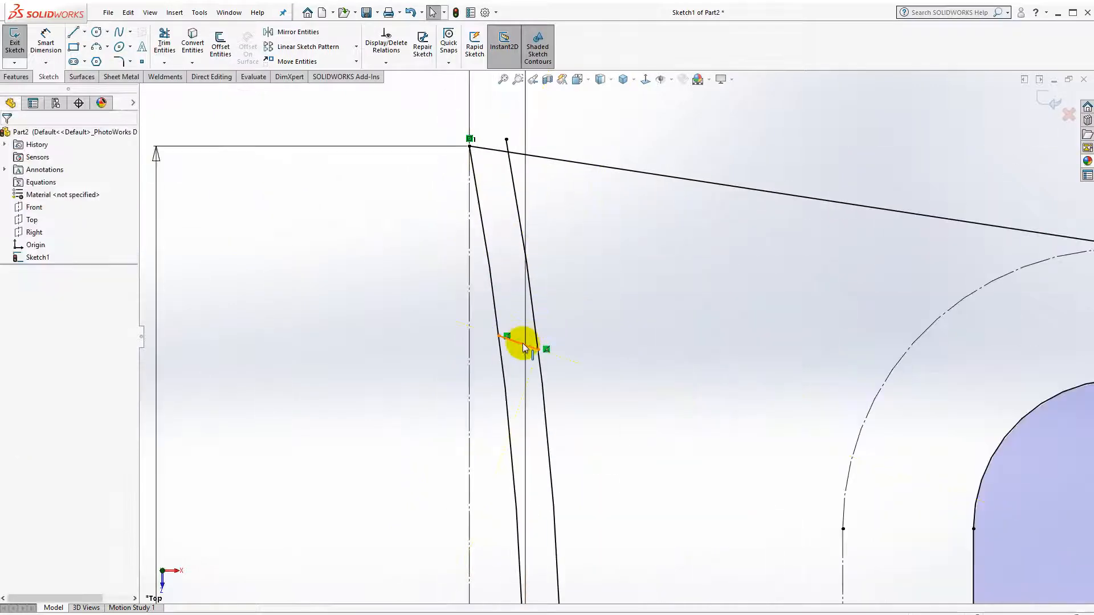
# - Make the short connecting line parallel to the upper tapered line
pyautogui.click(522, 346)
pyautogui.keyDown('ctrl'); pyautogui.click(587, 165); pyautogui.keyUp('ctrl')
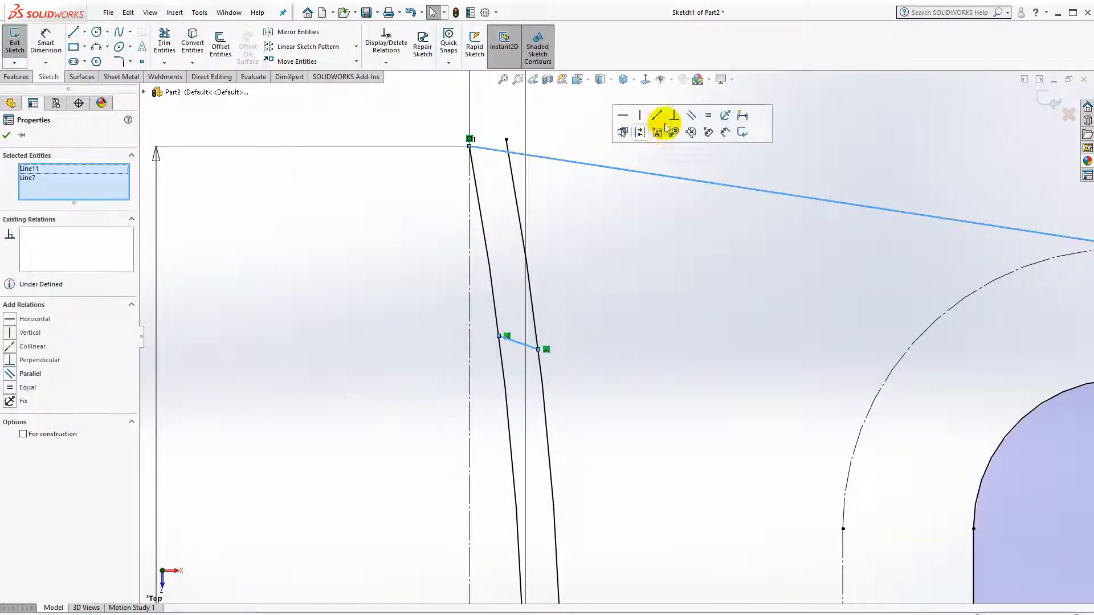
pyautogui.click(691, 115)
pyautogui.click(325, 286)
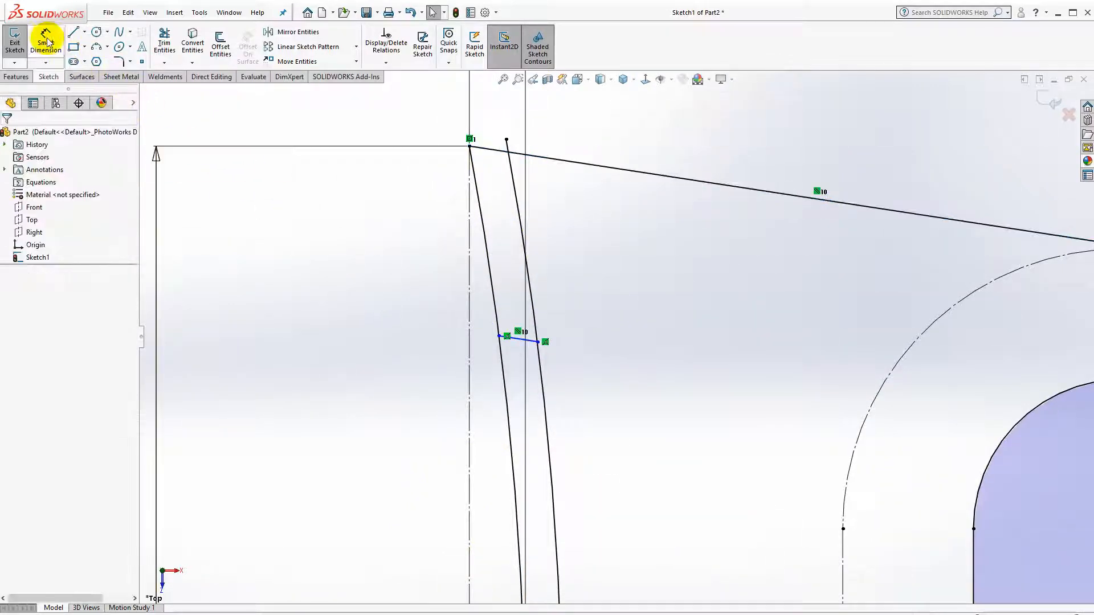
# - Dimension the distance between the short connecting line and the upper tapered line as 12 mm
pyautogui.click(47, 41)
pyautogui.click(521, 339)
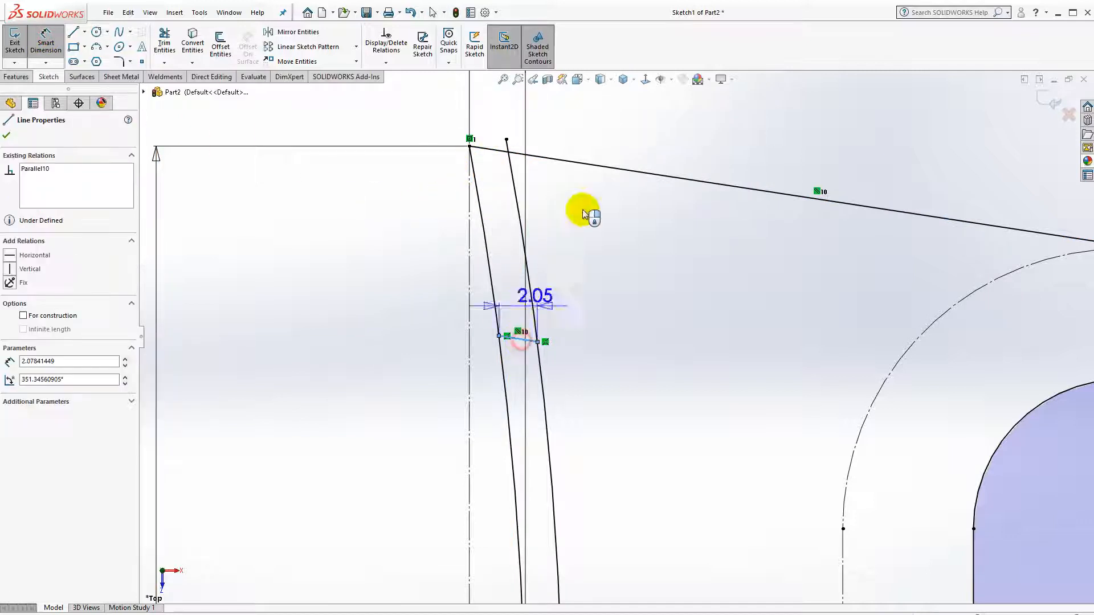
pyautogui.click(586, 166)
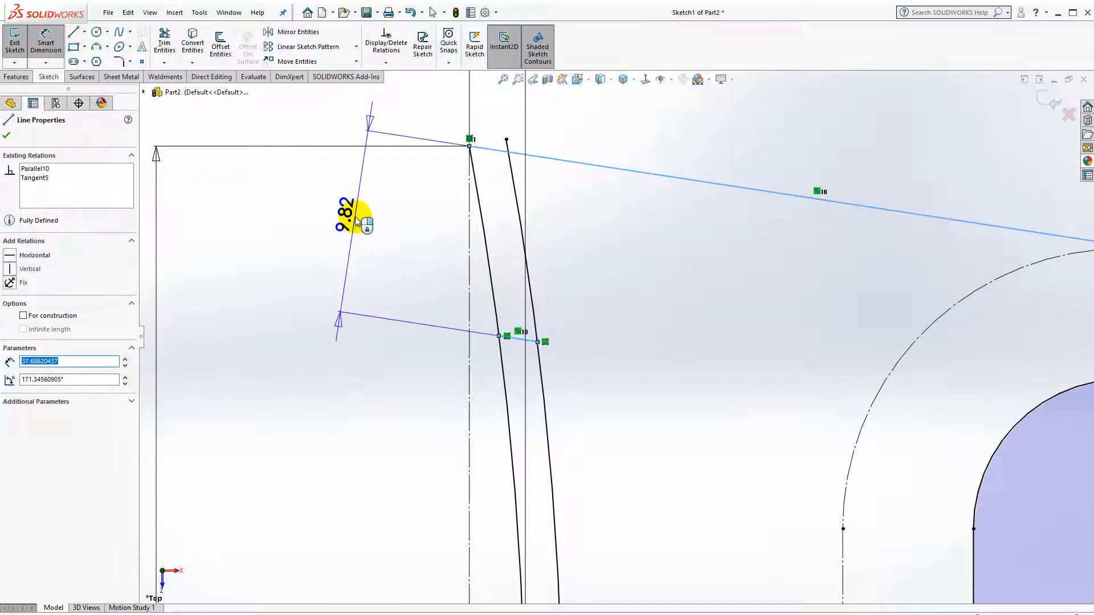
pyautogui.click(709, 277)
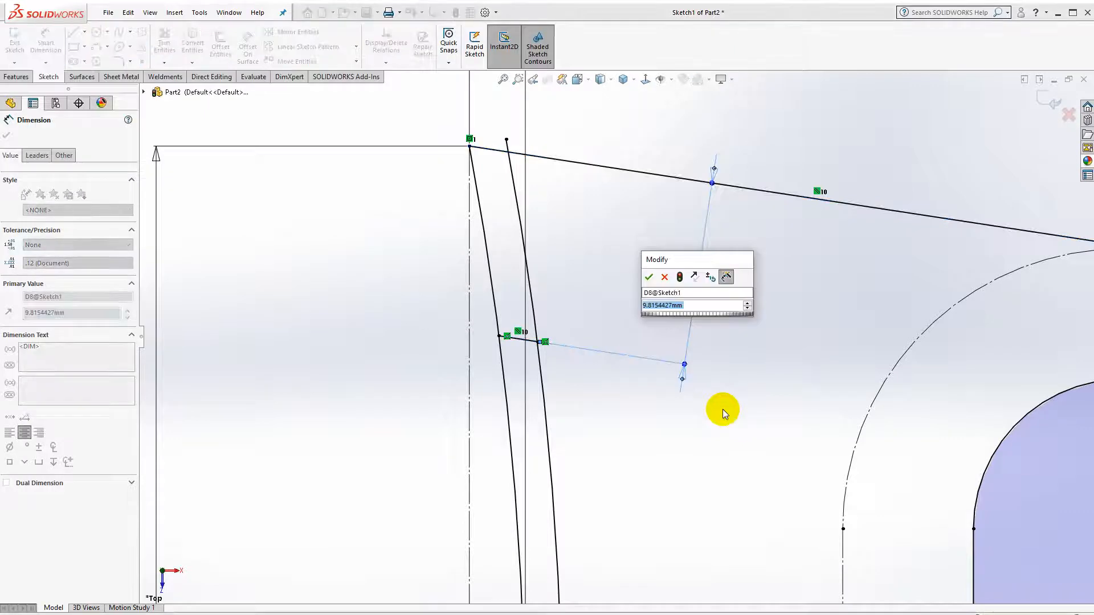
pyautogui.write('12')
pyautogui.press('Return')
pyautogui.press('Escape')
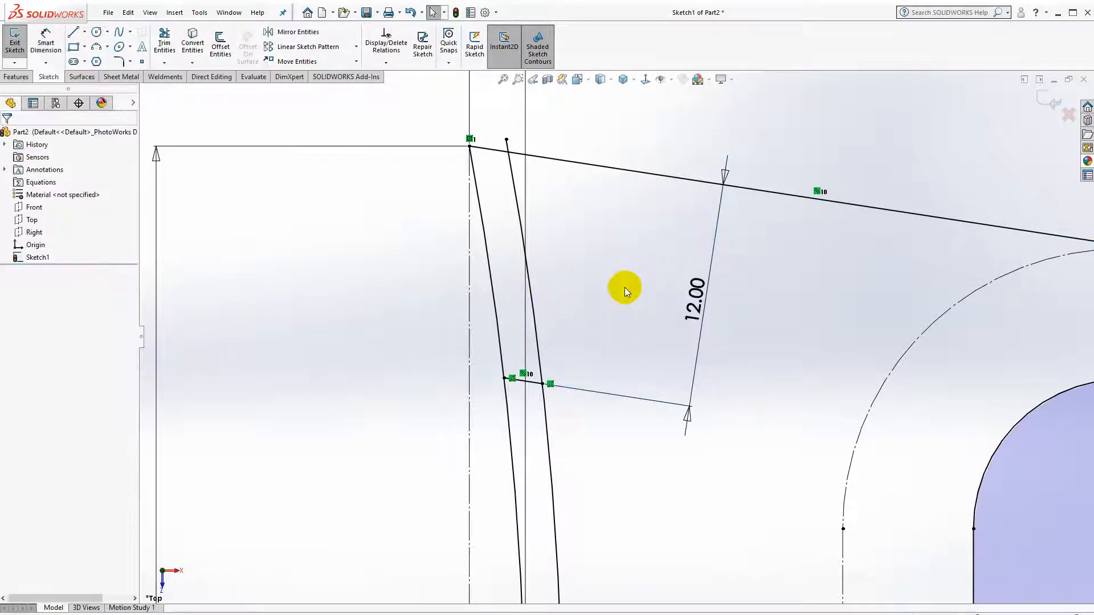
# - Trim the offset arc's upper overhang and its portion above the short connecting line
pyautogui.scroll(5, 625, 287)
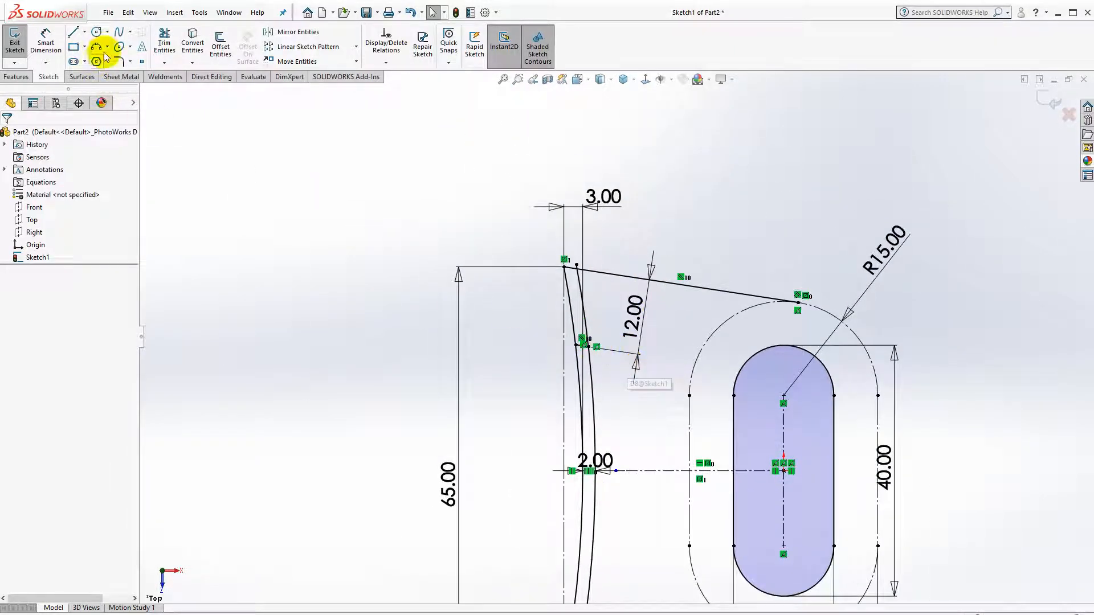
pyautogui.click(164, 45)
pyautogui.scroll(-10, 627, 274)
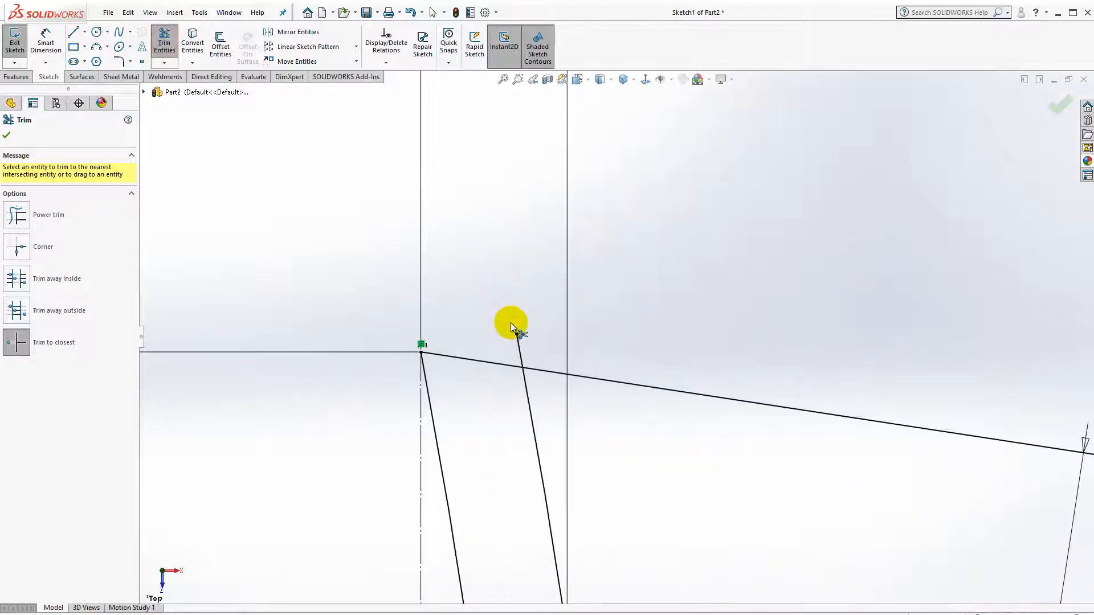
pyautogui.scroll(8, 519, 351)
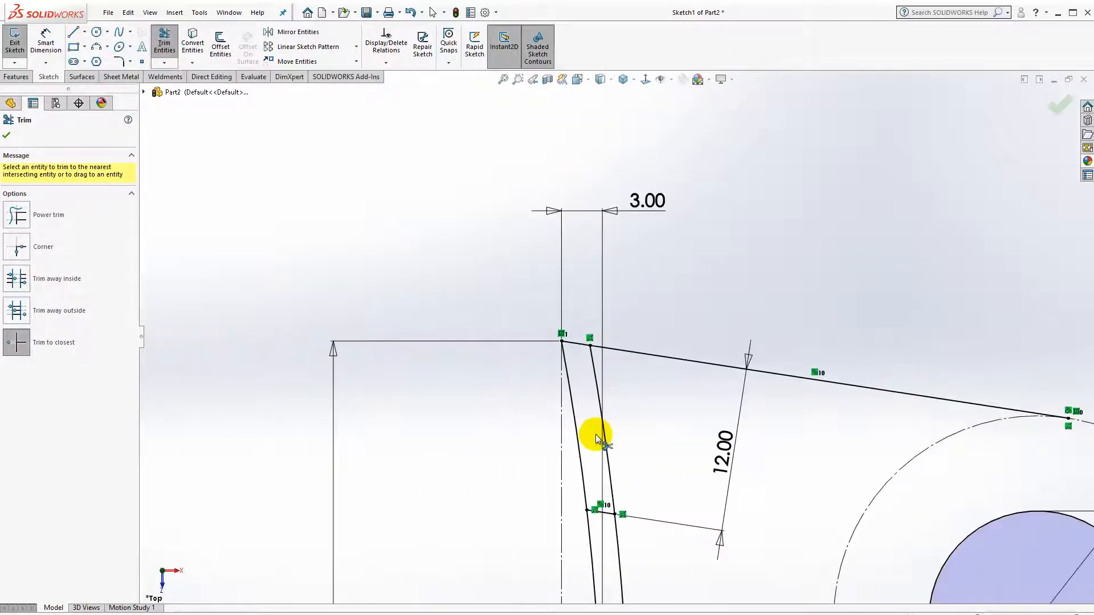
pyautogui.click(603, 365)
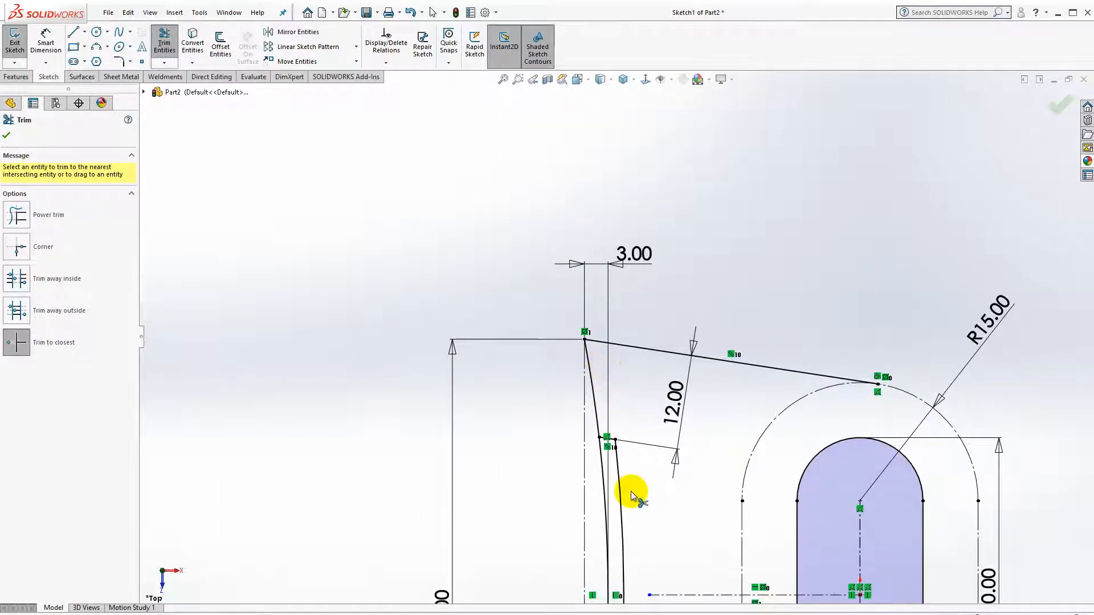
# - Trim the offset arc's lower overhang back to the lower tapered line
pyautogui.scroll(5, 623, 515)
pyautogui.scroll(-10, 617, 535)
pyautogui.scroll(-4, 611, 474)
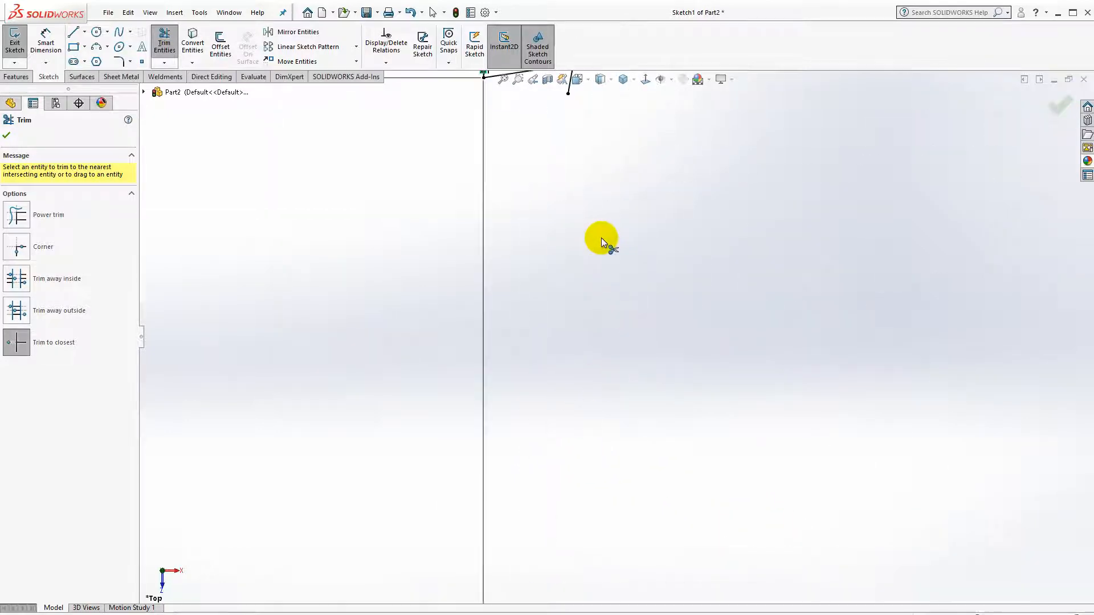
pyautogui.scroll(3, 611, 225)
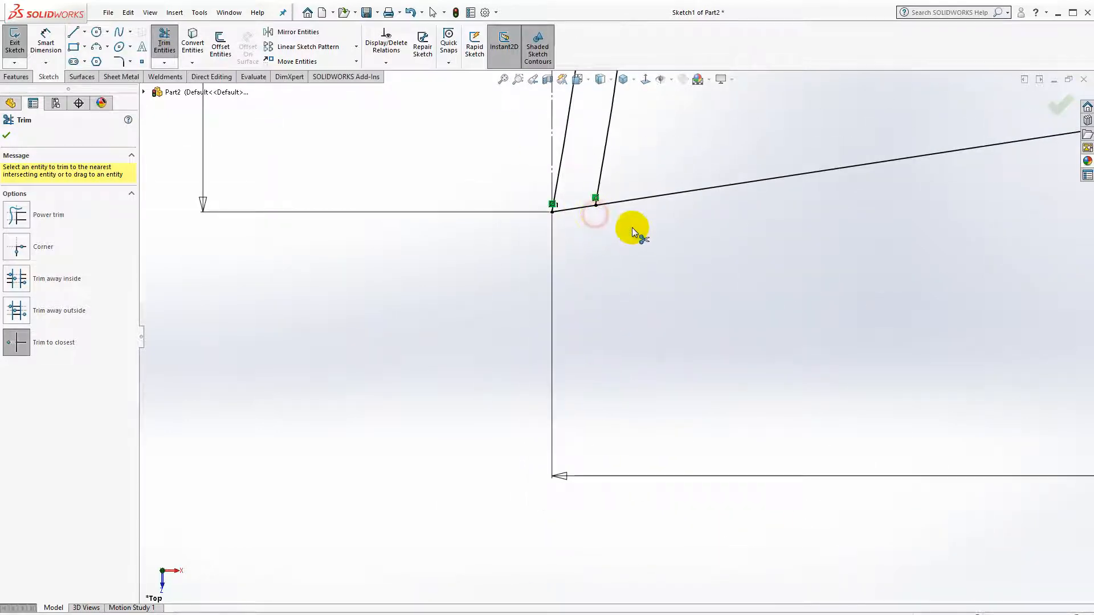
pyautogui.scroll(3, 631, 228)
# - Try to trim the lower part of the offset arc above the lower tapered line, and undo that trim
pyautogui.click(620, 166)
pyautogui.scroll(5, 649, 161)
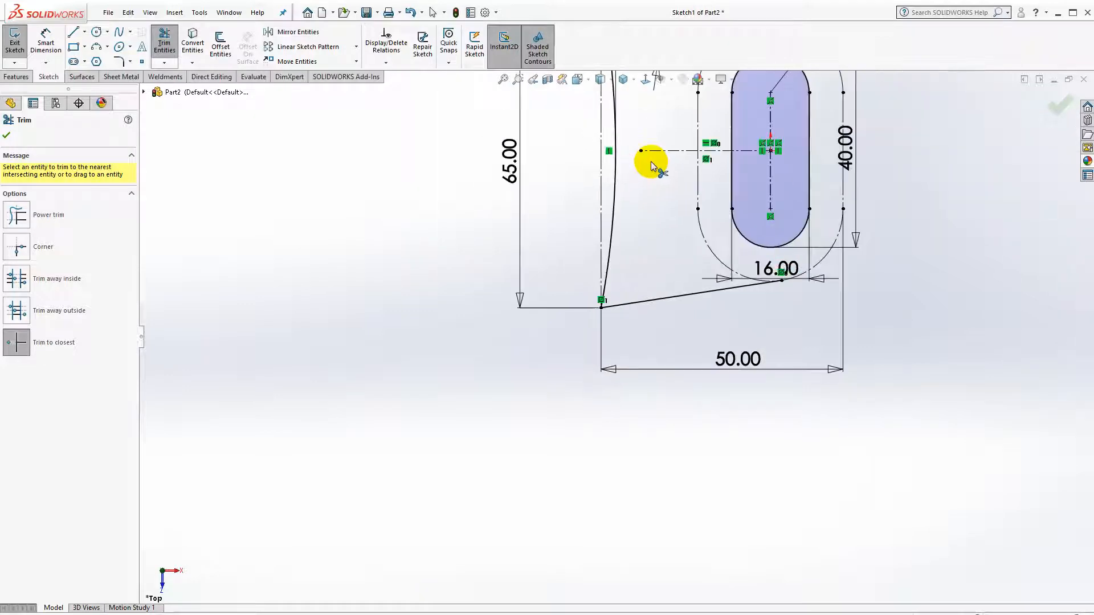
pyautogui.scroll(-2, 634, 198)
pyautogui.scroll(-1, 647, 202)
pyautogui.scroll(1, 641, 225)
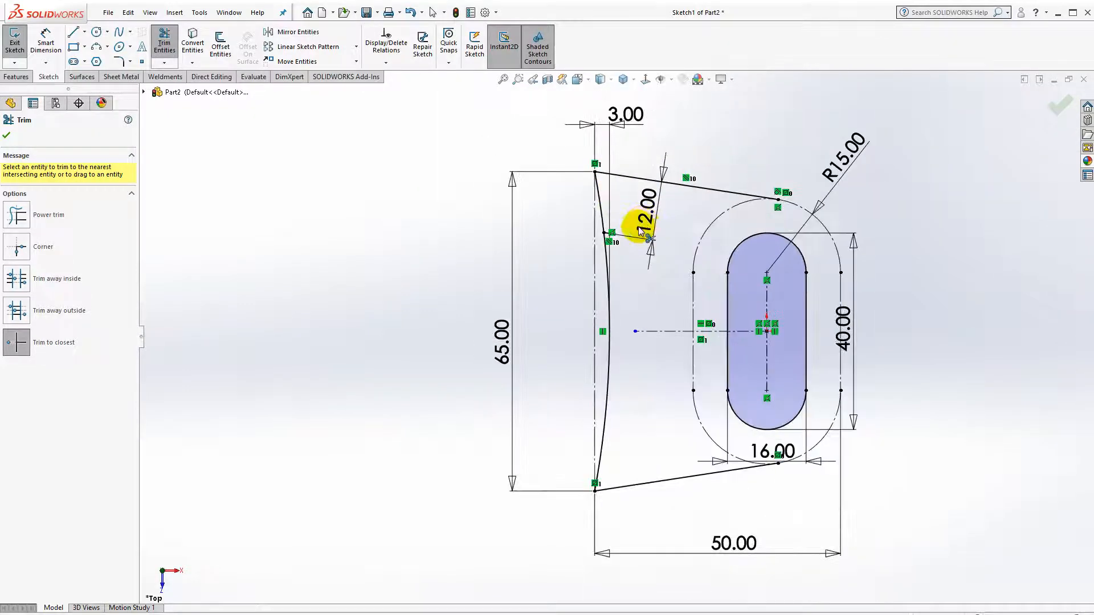
pyautogui.hotkey('ctrl', 'z')
# - Mirror the short connecting line about the horizontal centerline
pyautogui.scroll(1, 623, 383)
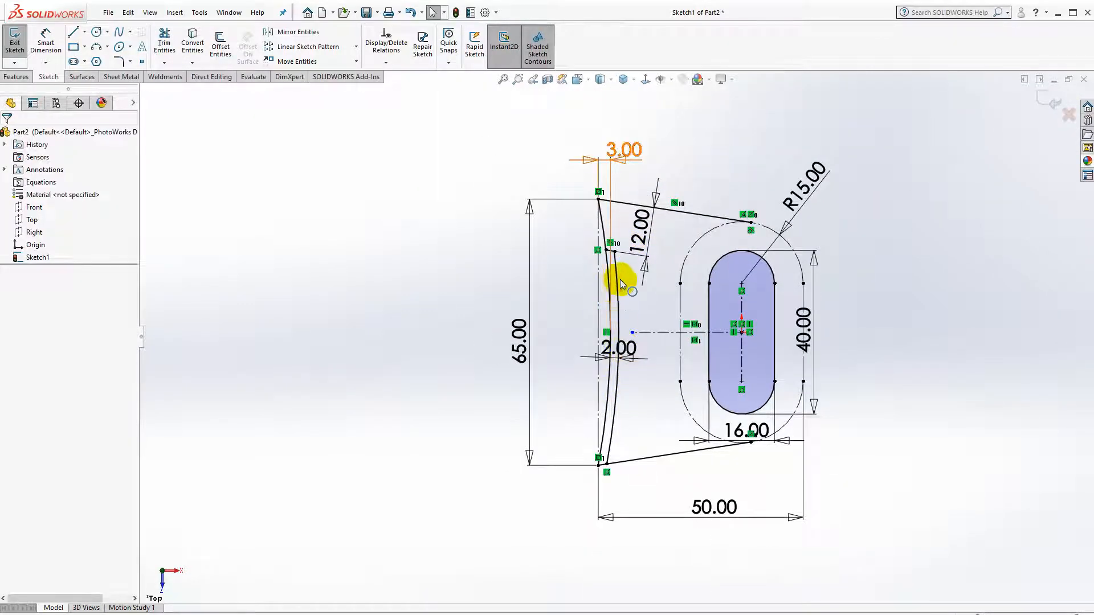
pyautogui.click(609, 251)
pyautogui.keyDown('ctrl'); pyautogui.click(650, 332); pyautogui.keyUp('ctrl')
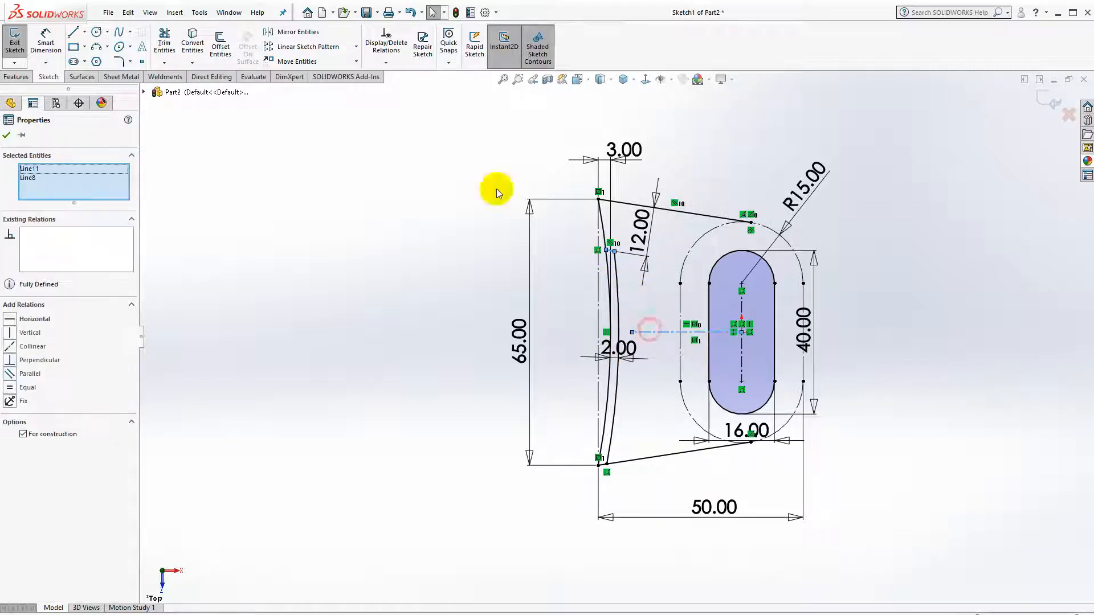
pyautogui.click(320, 37)
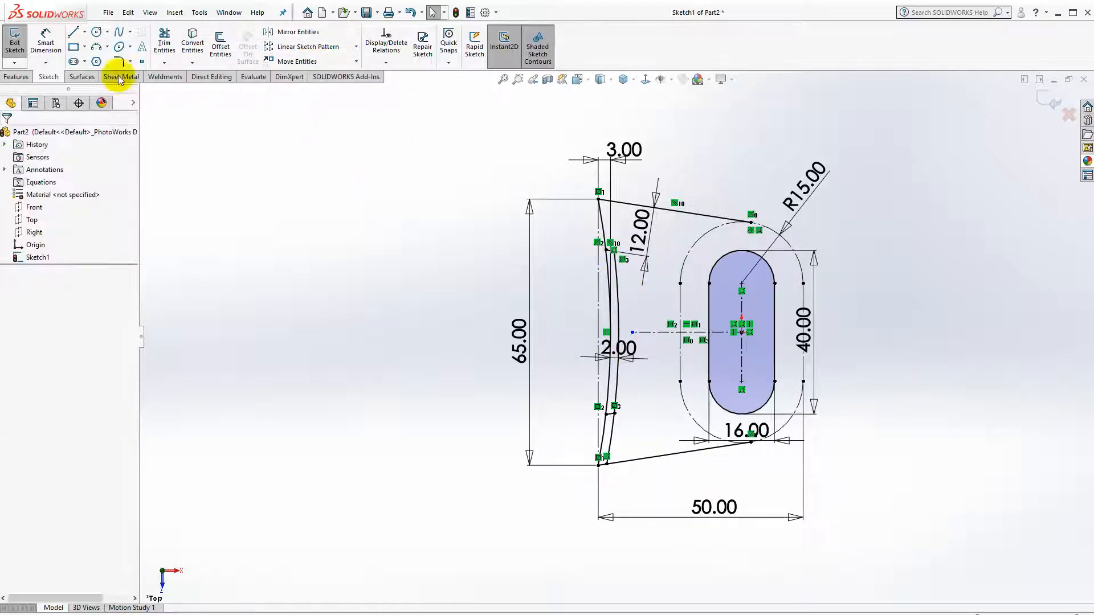
# - Trim the offset arc below the mirrored short line and the original arc between the two short lines
pyautogui.click(163, 40)
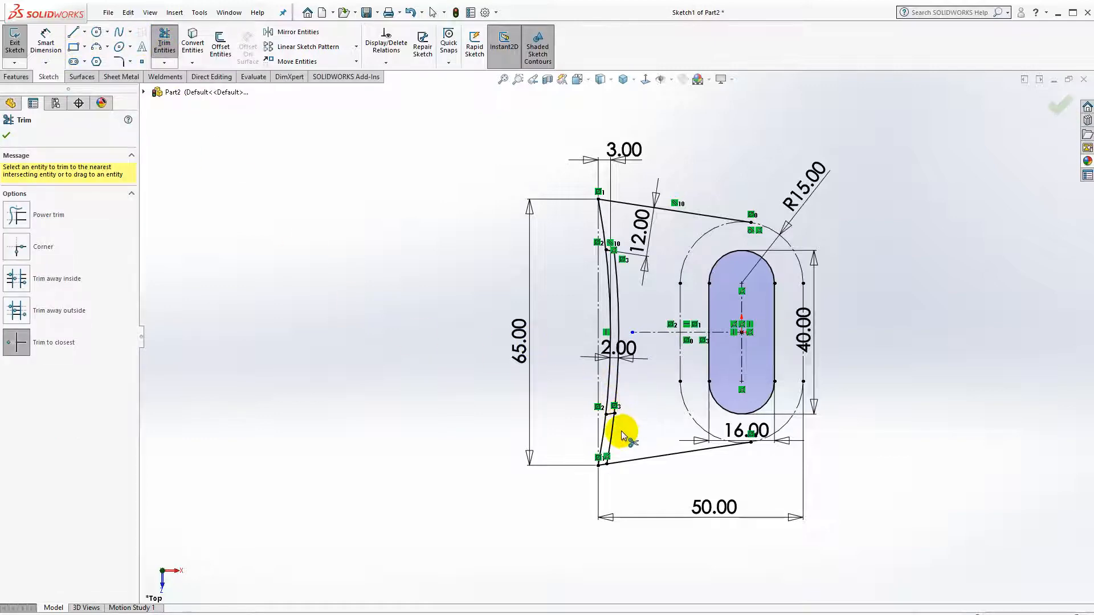
pyautogui.scroll(-3, 609, 421)
pyautogui.click(602, 412)
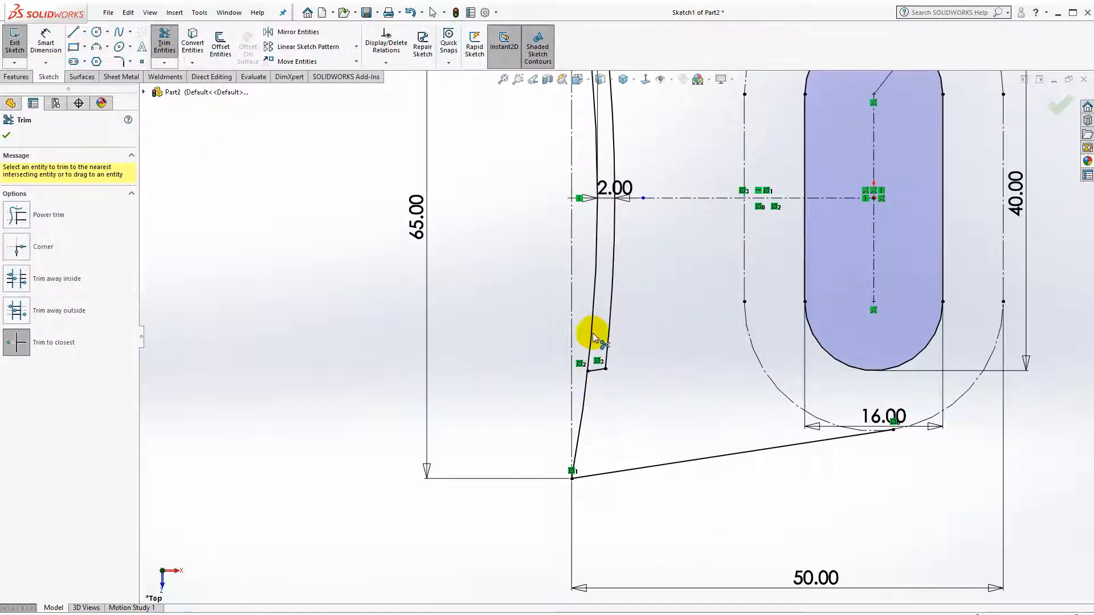
pyautogui.scroll(2, 593, 338)
pyautogui.scroll(2, 561, 258)
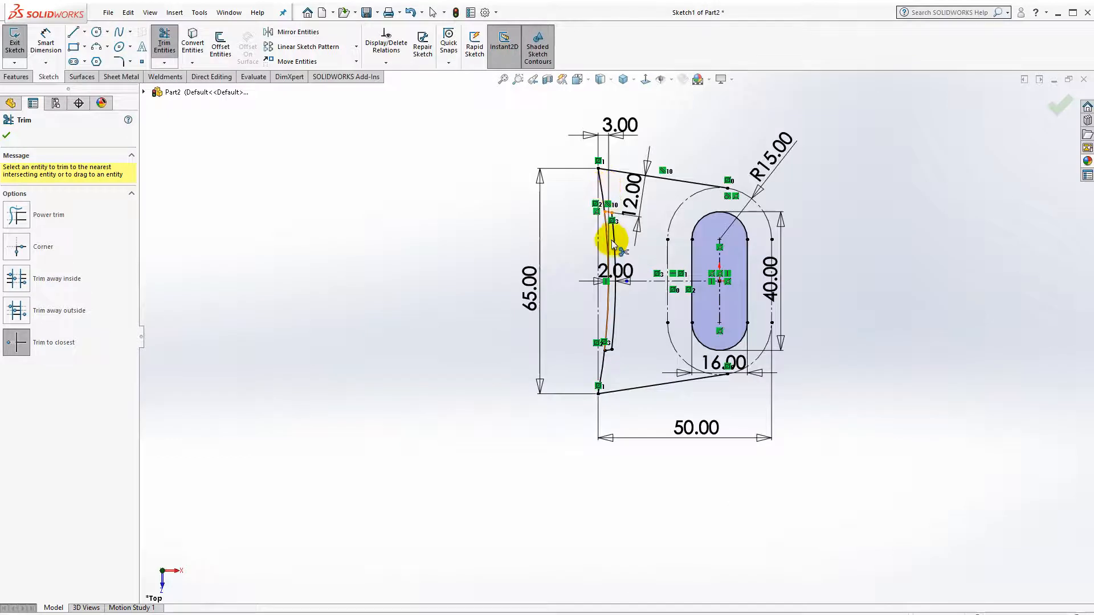
pyautogui.scroll(-2, 613, 244)
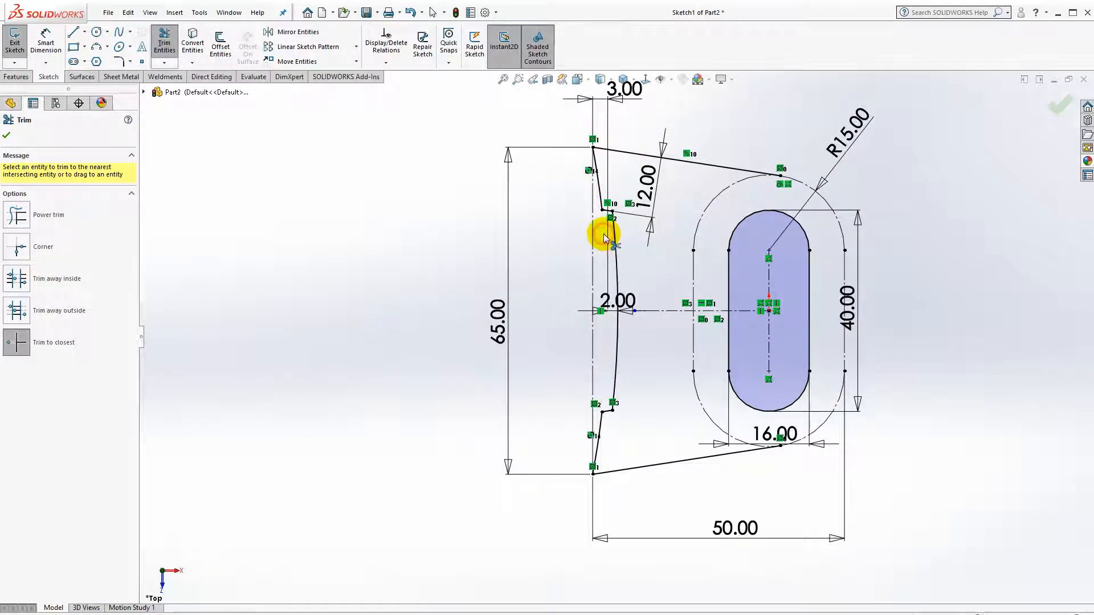
# - Close the profile around the slot by tracing the R15 construction outline with an arc, a vertical line and an arc between the tapered lines
pyautogui.scroll(1, 528, 276)
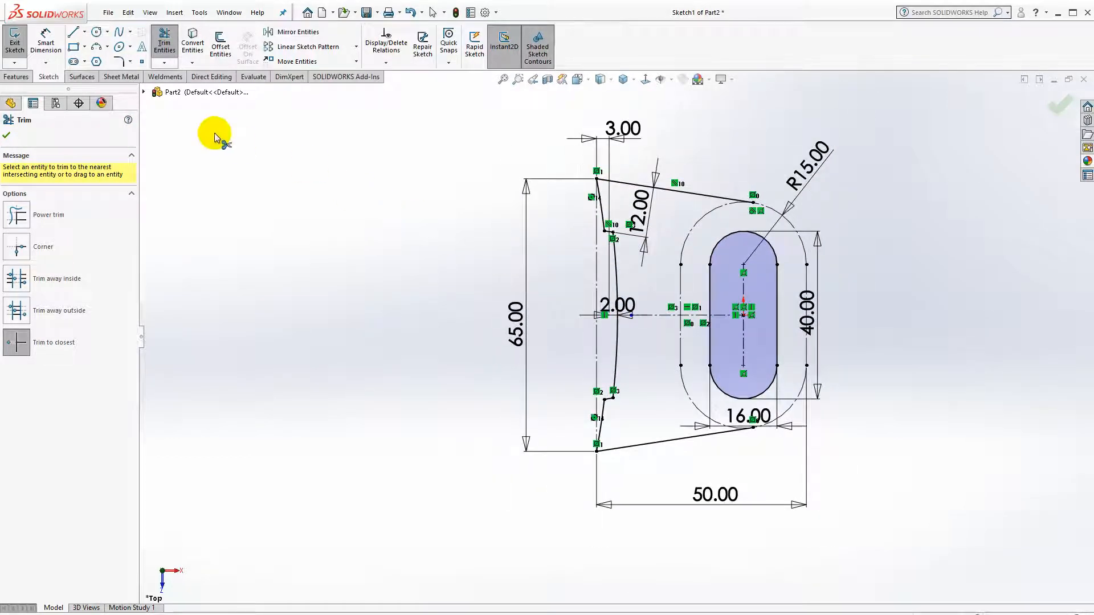
pyautogui.click(75, 35)
pyautogui.scroll(-3, 811, 210)
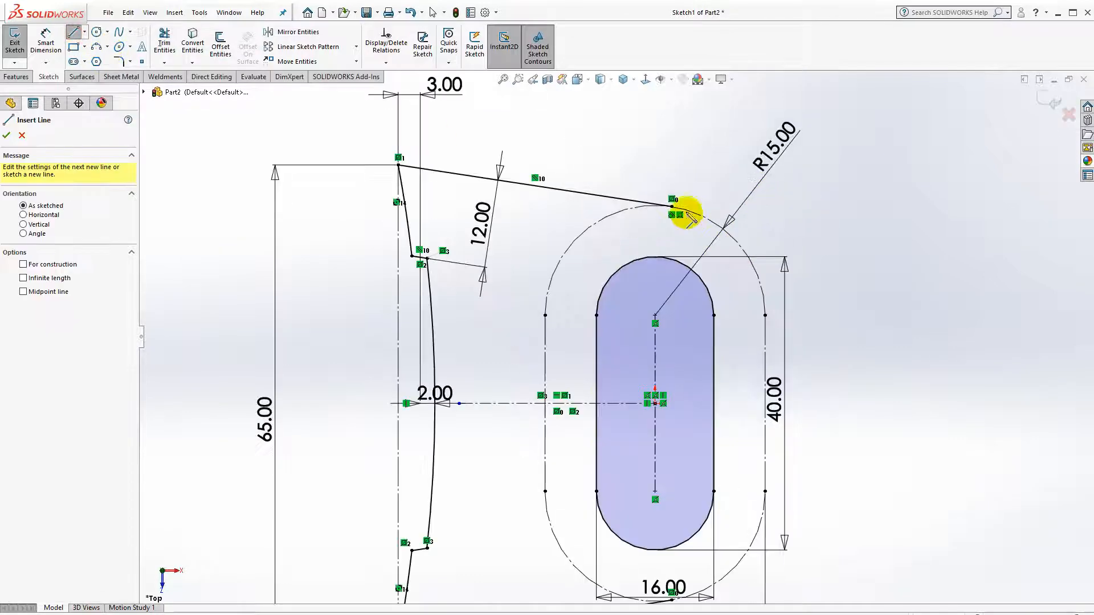
pyautogui.click(672, 208)
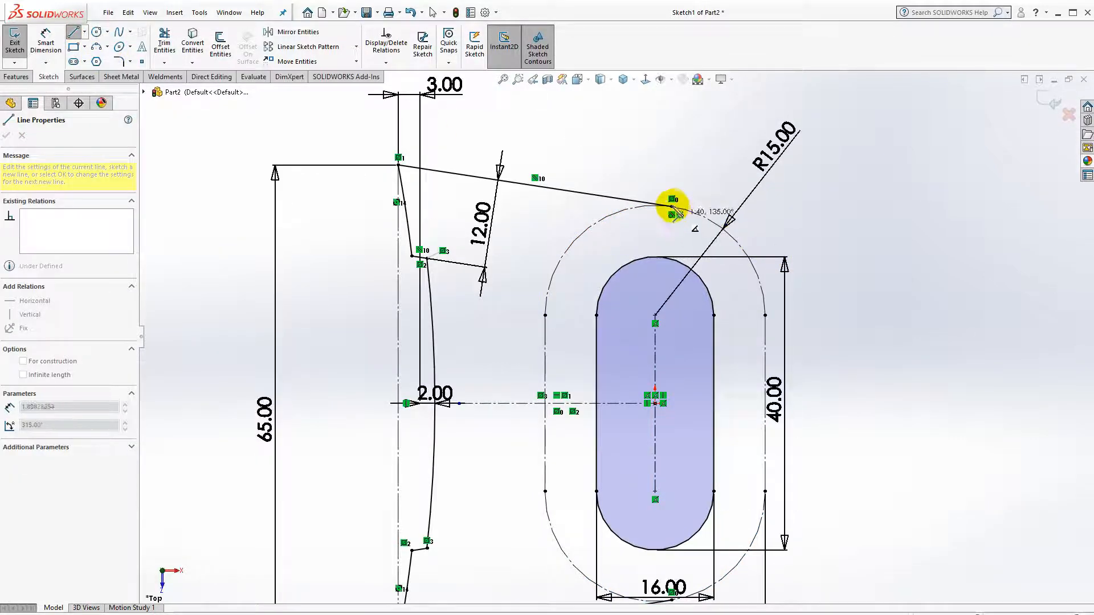
pyautogui.click(765, 316)
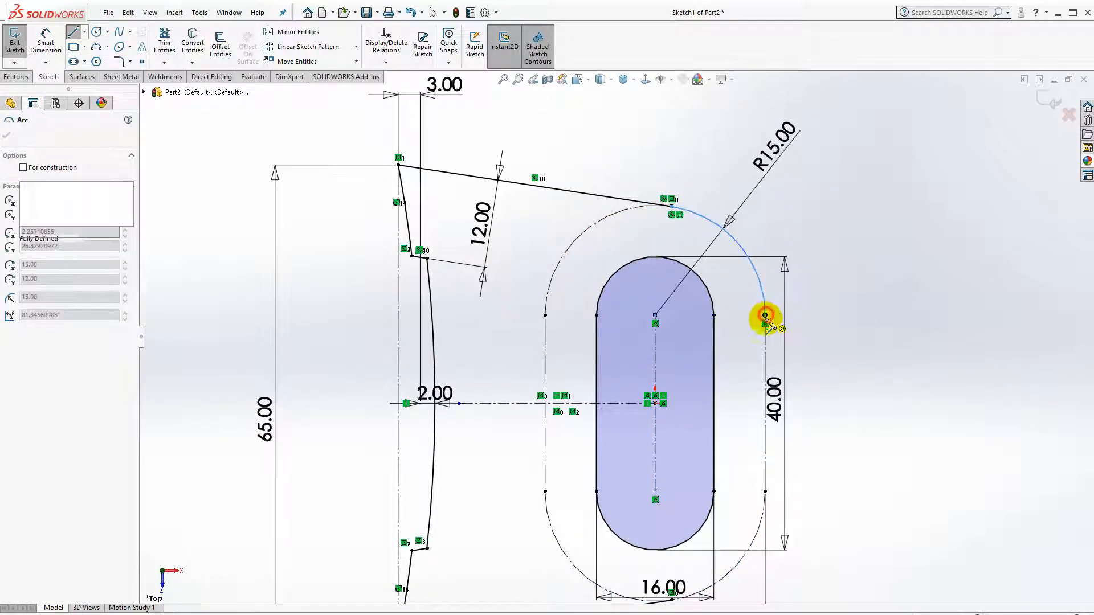
pyautogui.click(765, 491)
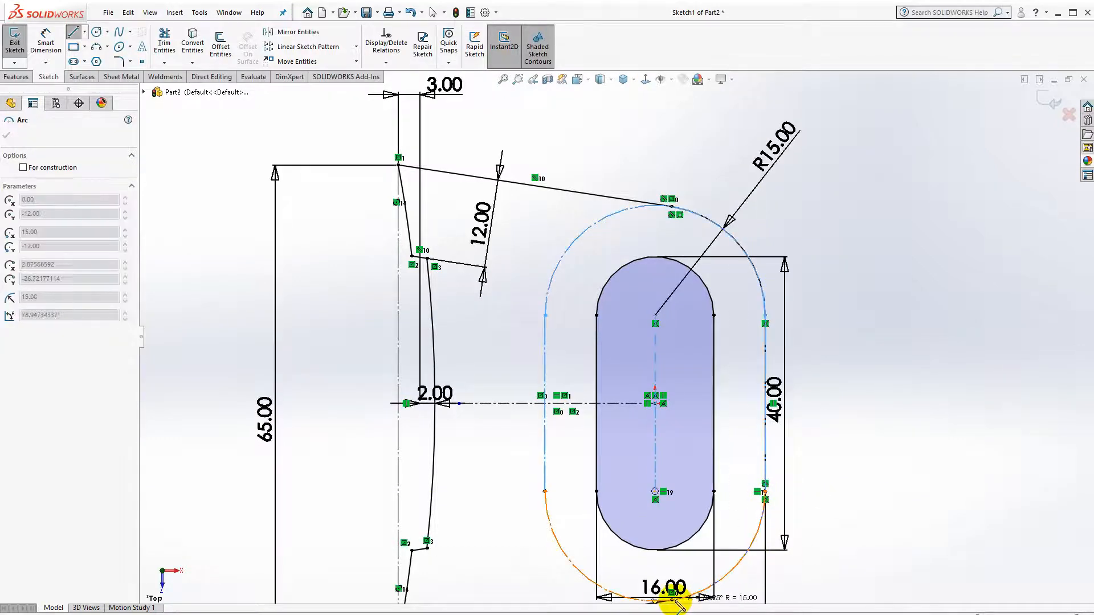
pyautogui.click(672, 598)
pyautogui.press('f')
pyautogui.press('Escape')
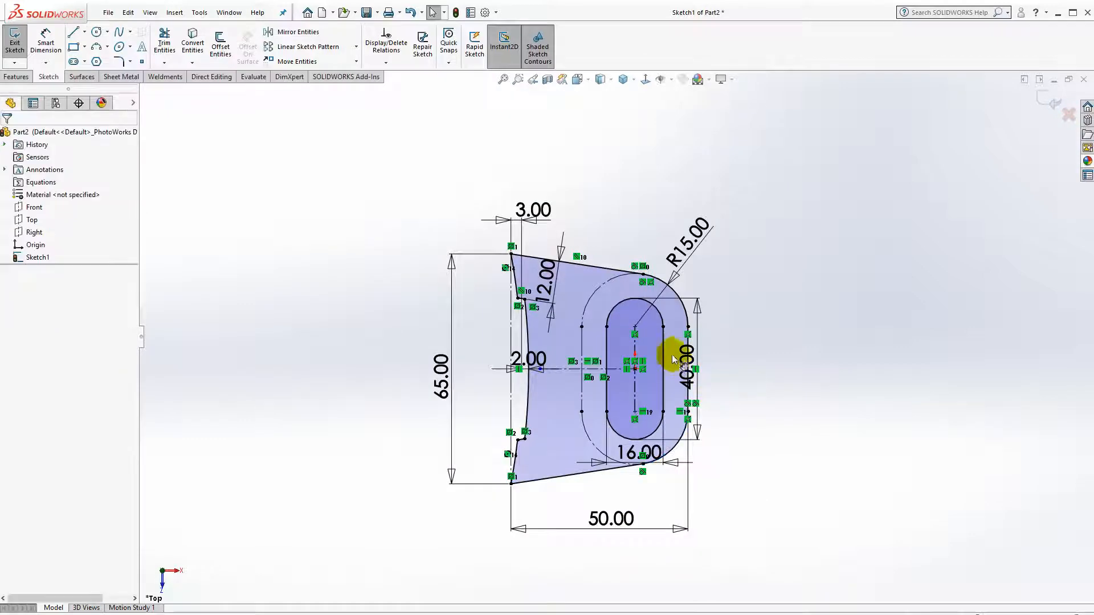
# - Extrude the closed profile upward from its sketch plane to a blind depth of about 98 mm
pyautogui.scroll(1, 501, 251)
pyautogui.scroll(-1, 468, 223)
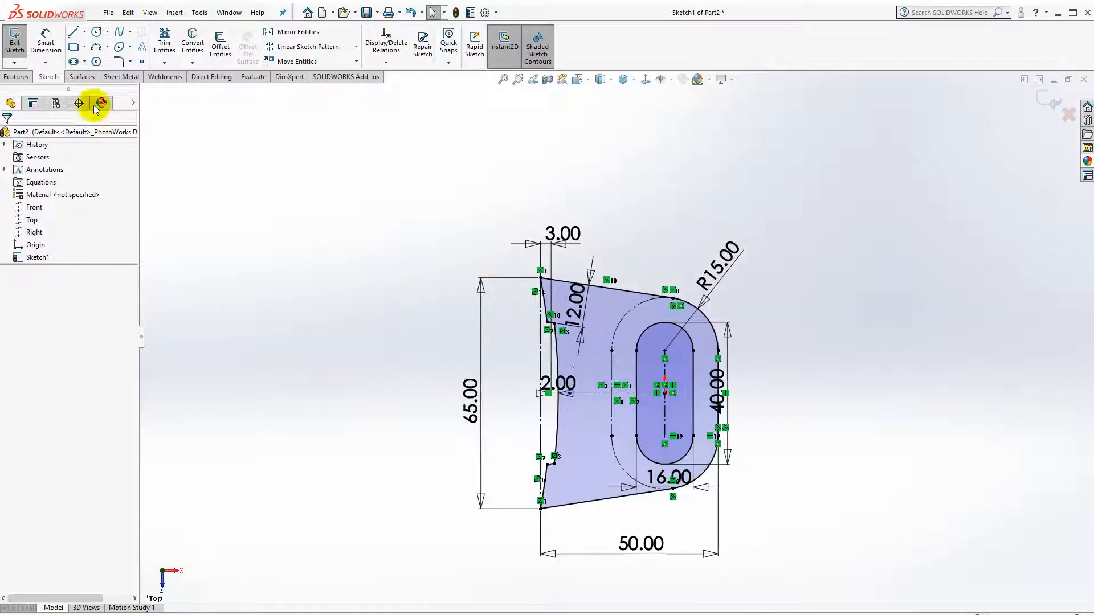
pyautogui.click(16, 76)
pyautogui.click(19, 40)
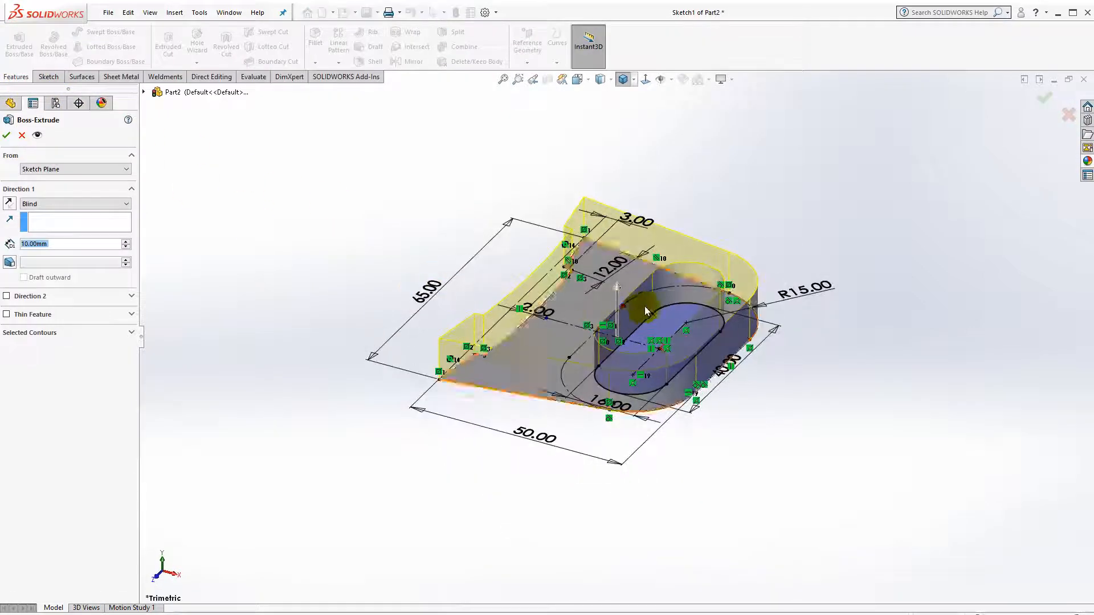
pyautogui.scroll(2, 615, 295)
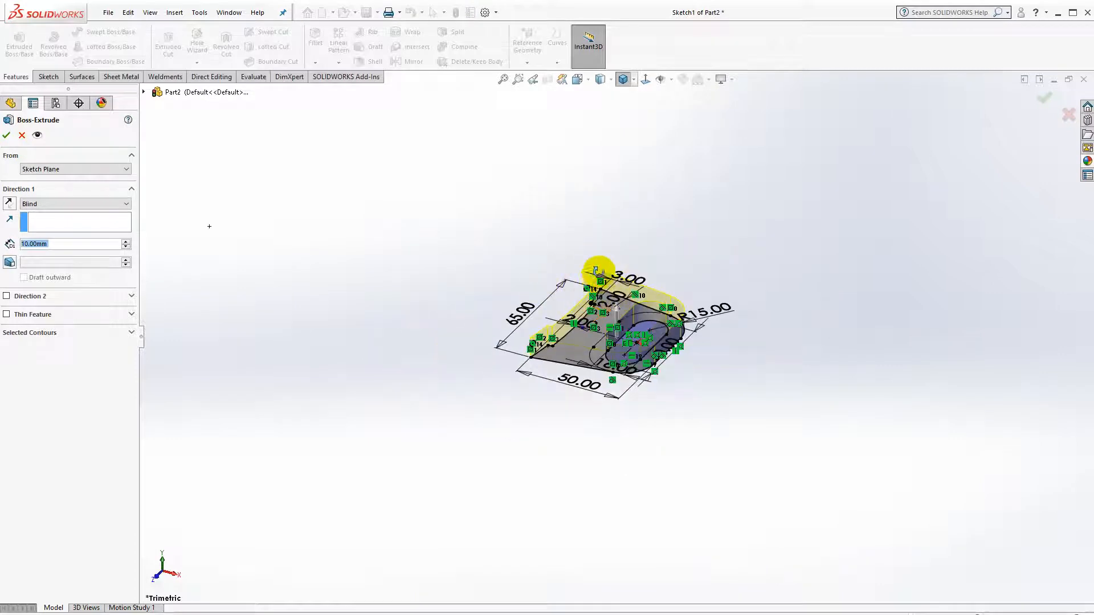
pyautogui.moveTo(596, 269); pyautogui.dragTo(623, 302, button='middle')
pyautogui.moveTo(623, 308); pyautogui.dragTo(457, 241)
pyautogui.click(7, 137)
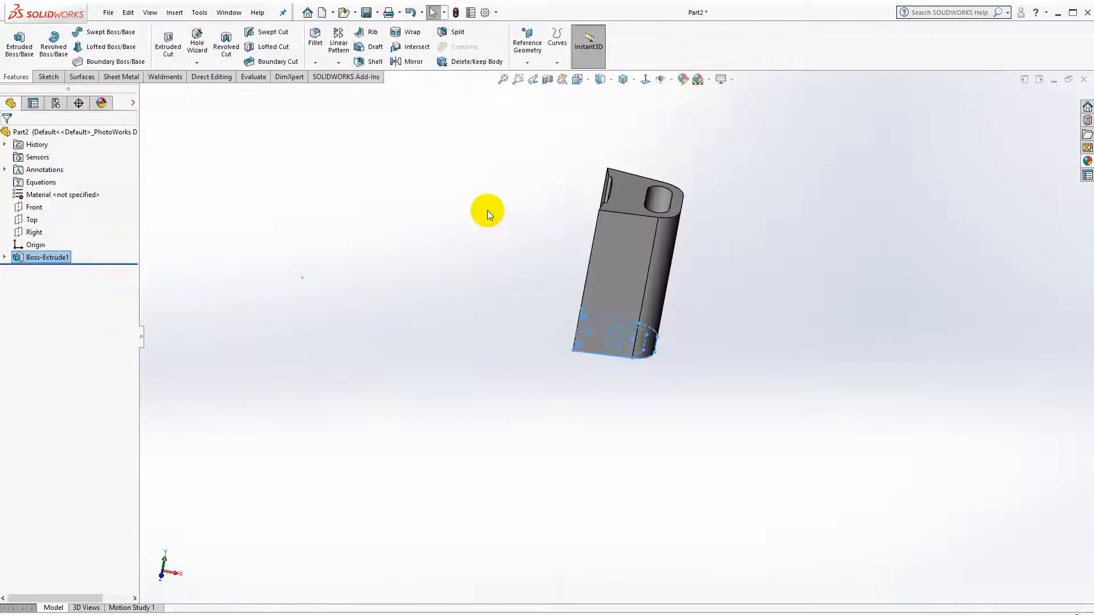
# - Start a new sketch on the Right plane, viewed normal to it
pyautogui.moveTo(529, 308); pyautogui.dragTo(670, 312, button='middle')
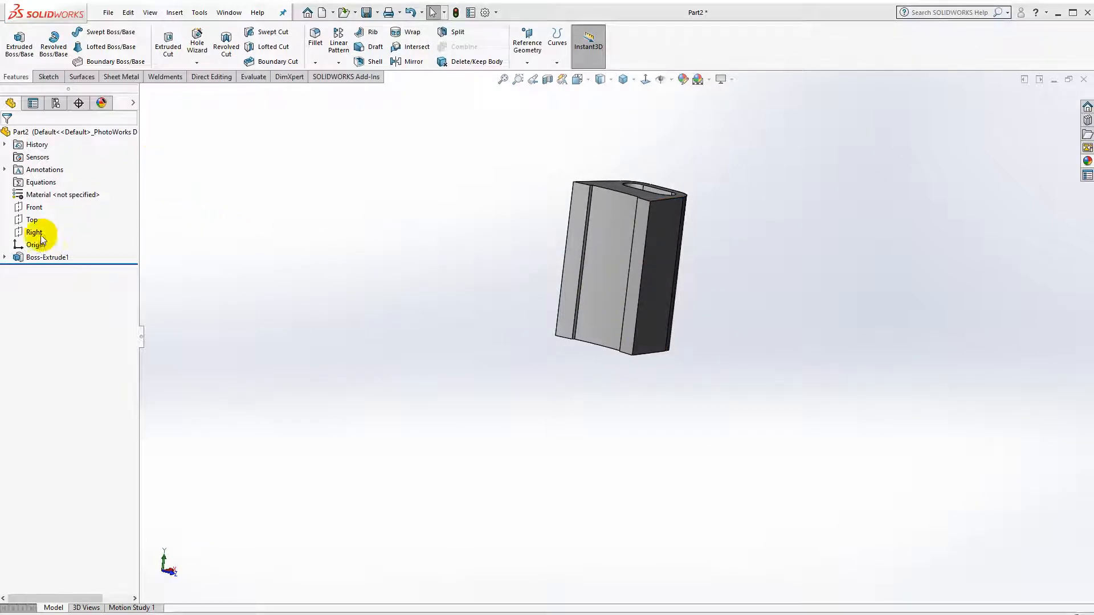
pyautogui.click(32, 220)
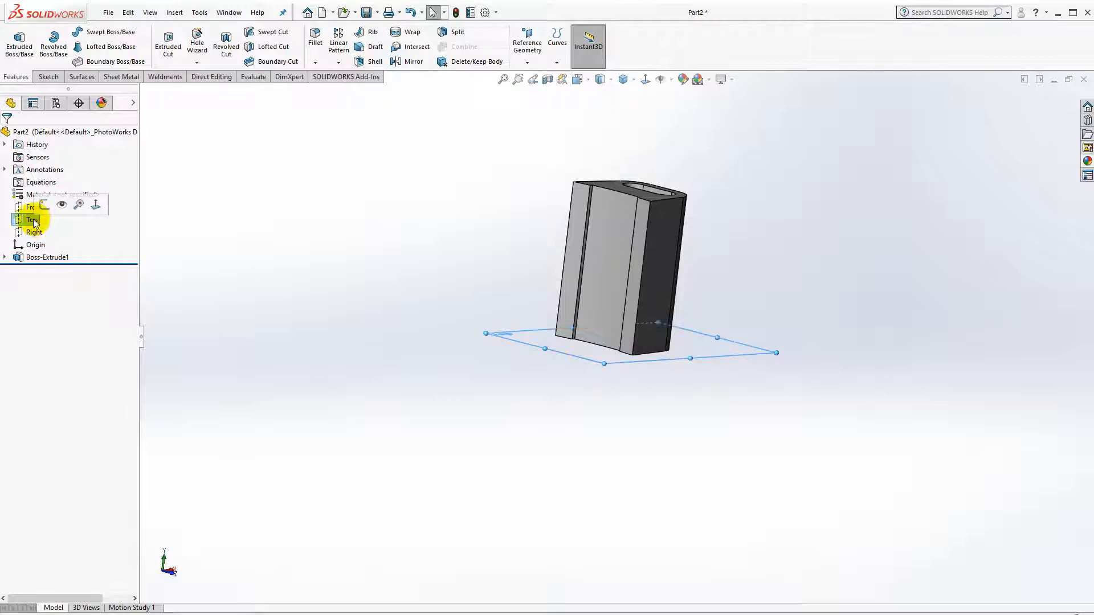
pyautogui.click(34, 232)
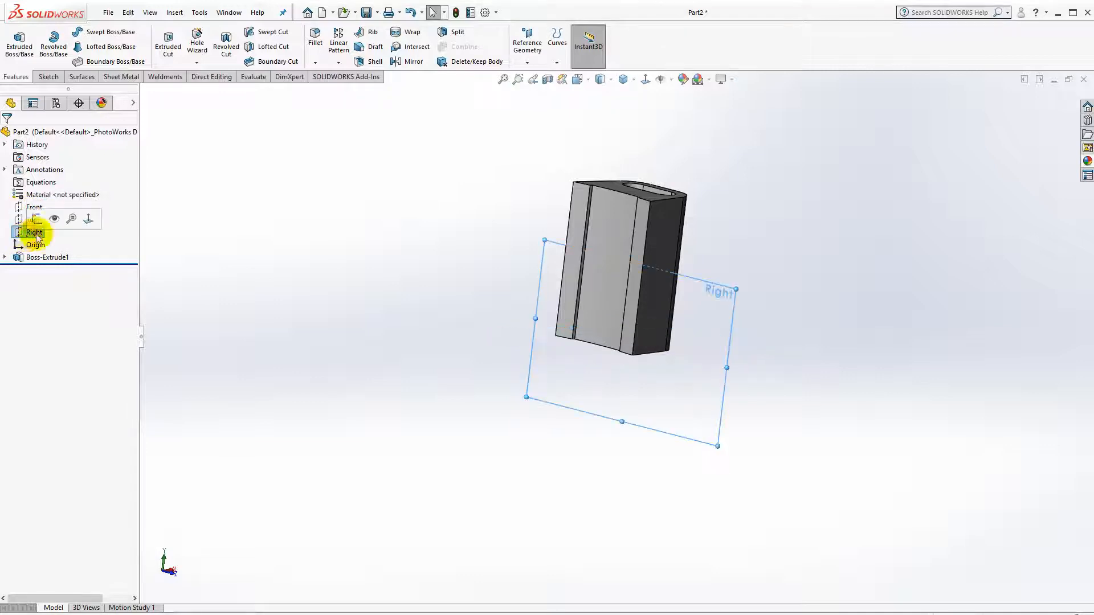
pyautogui.click(644, 83)
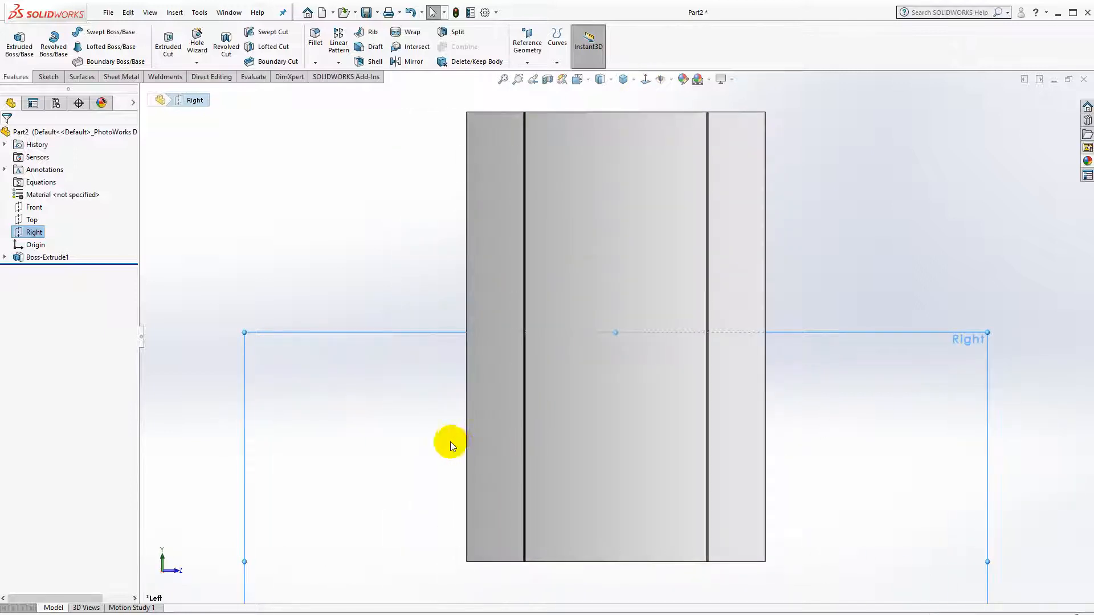
pyautogui.click(50, 78)
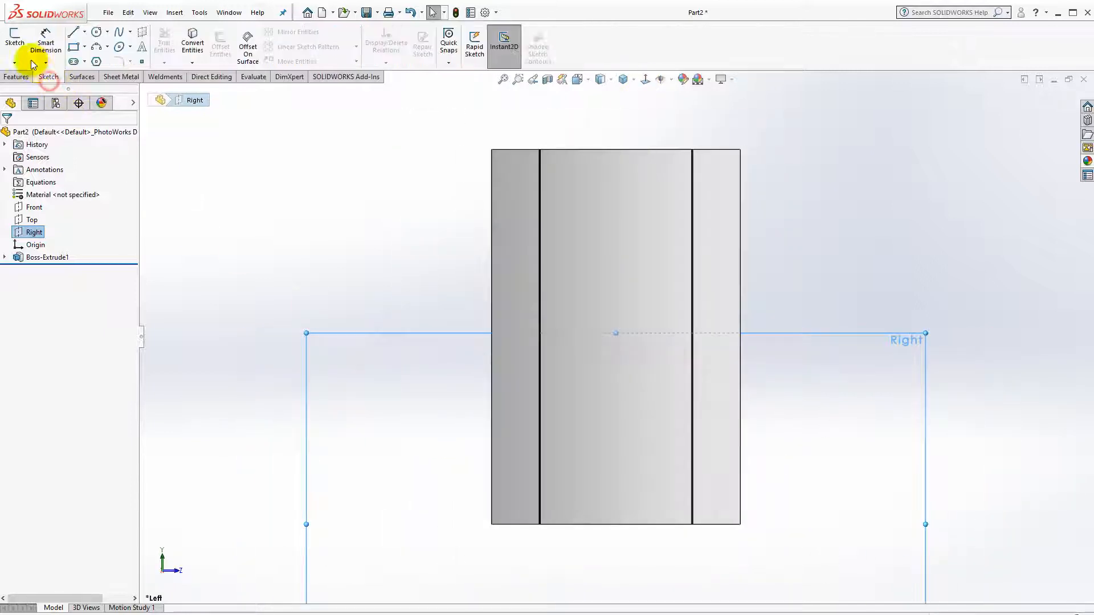
pyautogui.click(17, 44)
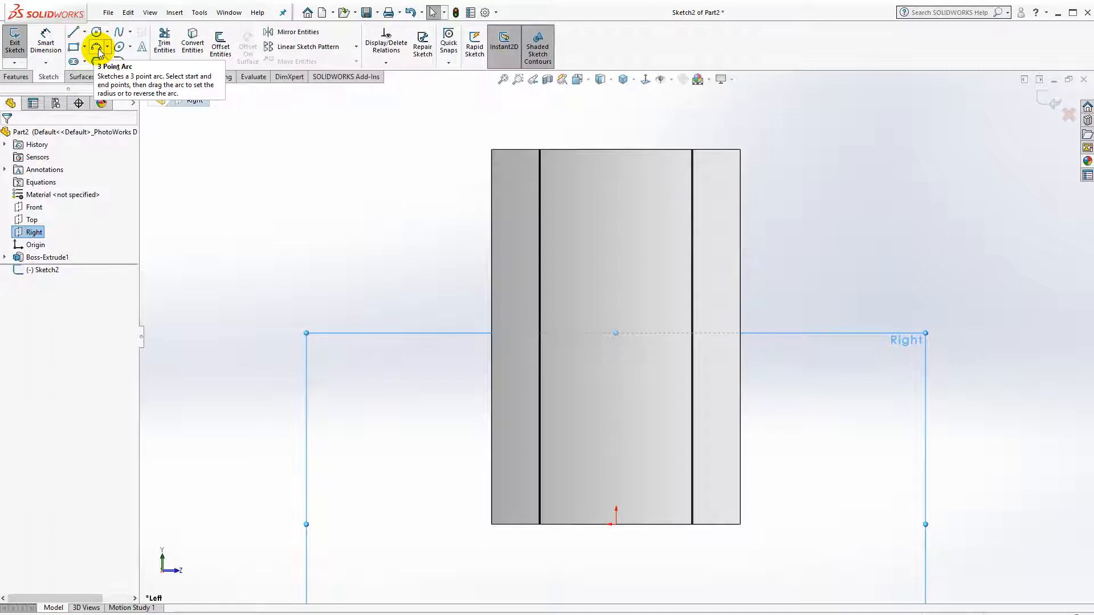
# - Sketch an upward-bulging three-point arc with a radius of about 88 mm across the body's full width, near its lower end
pyautogui.click(99, 52)
pyautogui.click(491, 479)
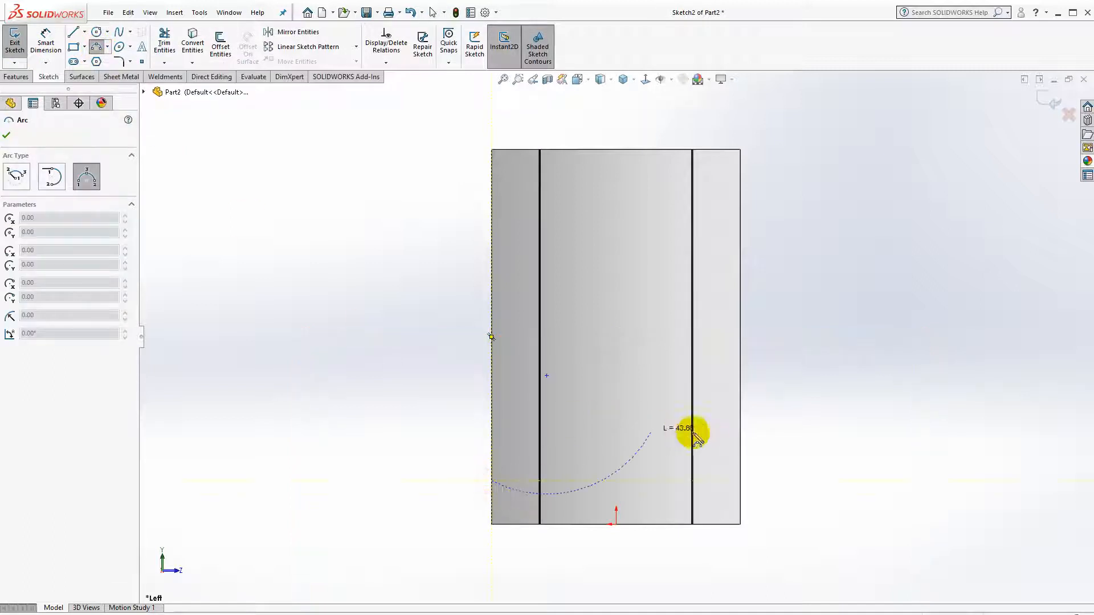
pyautogui.click(740, 480)
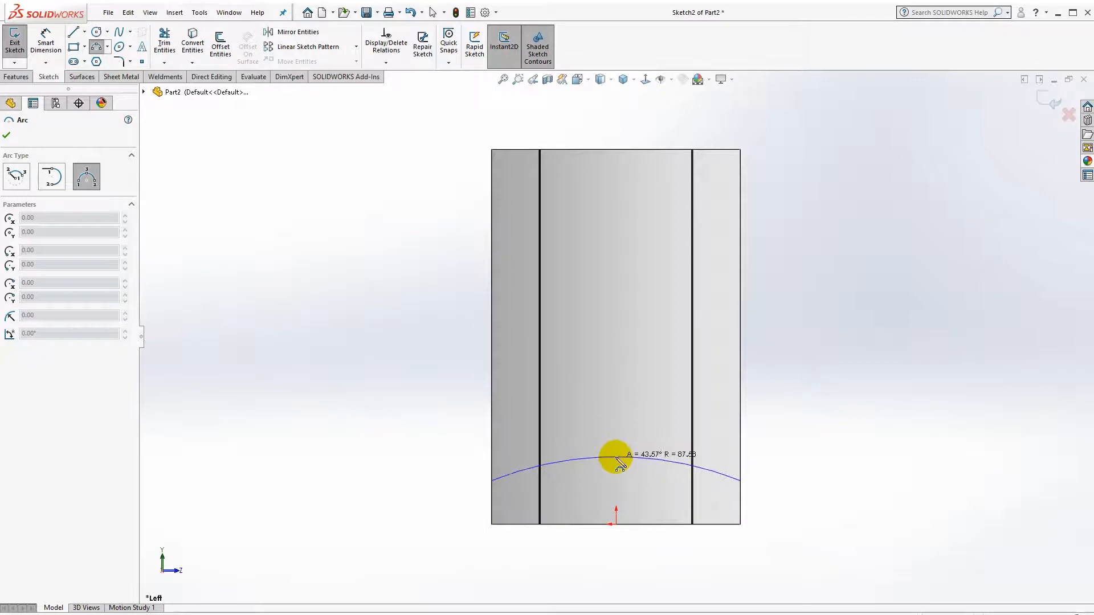
pyautogui.click(616, 456)
pyautogui.scroll(-3, 682, 474)
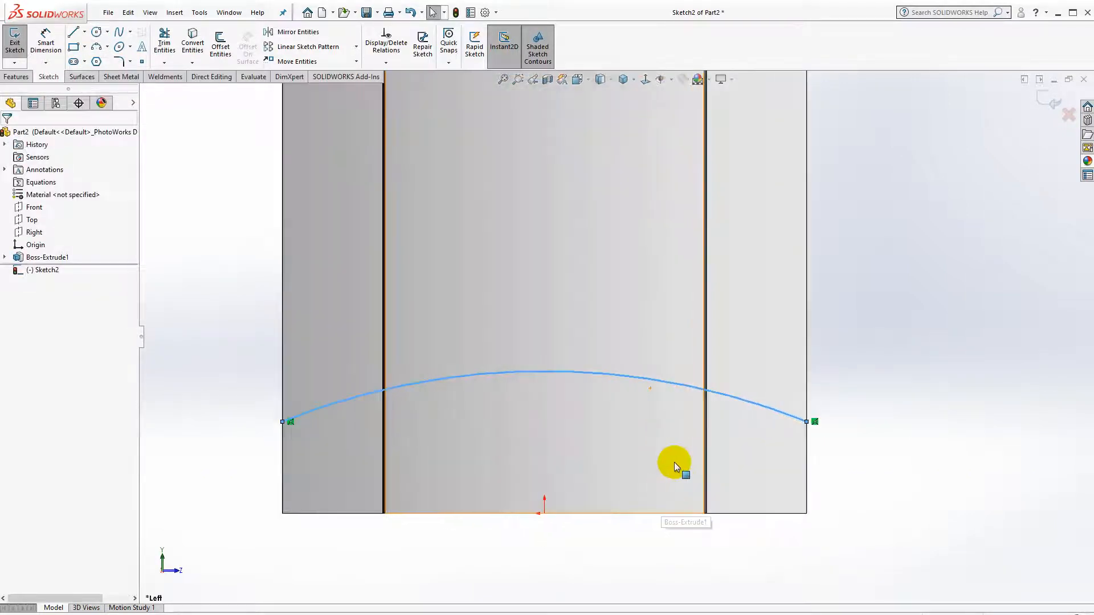
# - Apply a horizontal relation between the arc's two endpoints
pyautogui.click(805, 422)
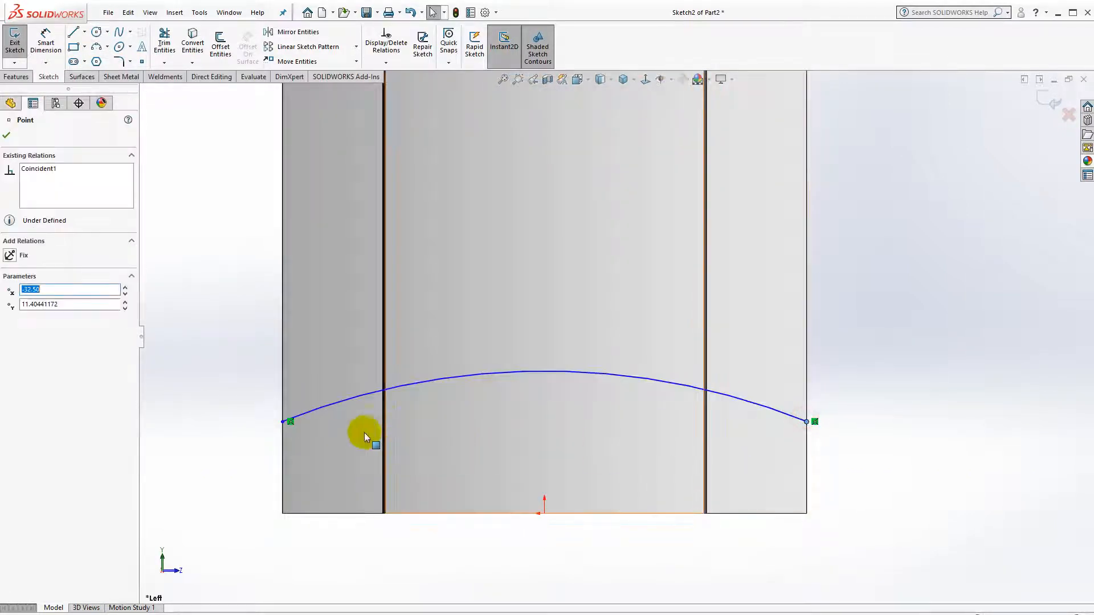
pyautogui.keyDown('ctrl'); pyautogui.click(283, 422); pyautogui.keyUp('ctrl')
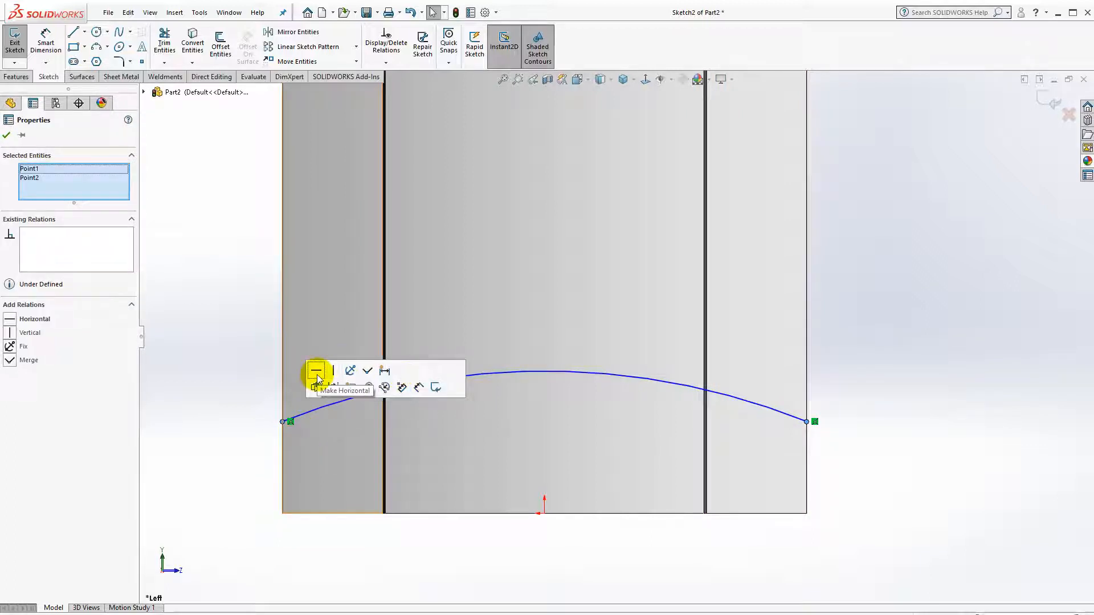
pyautogui.click(212, 373)
pyautogui.press('z')
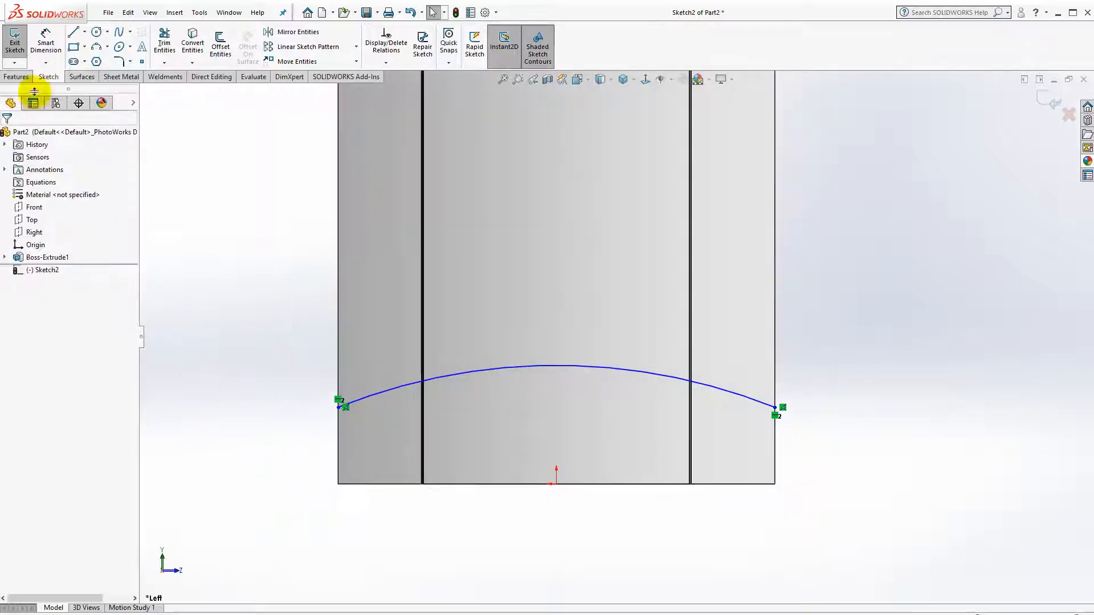
# - Dimension the height from the body's bottom edge to the arc's crest as 18 mm
pyautogui.click(46, 41)
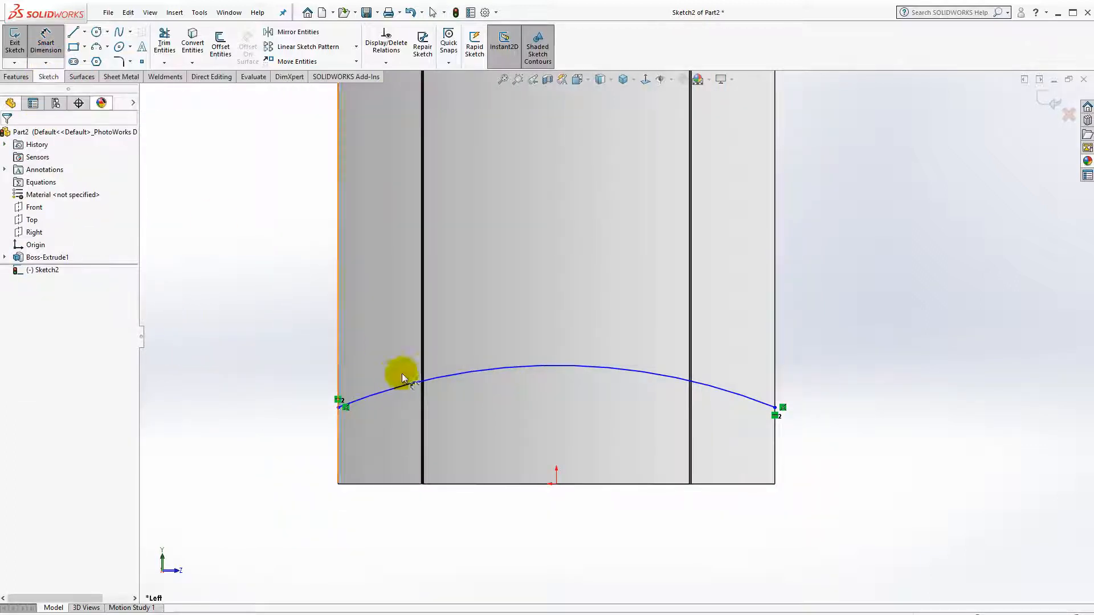
pyautogui.click(515, 484)
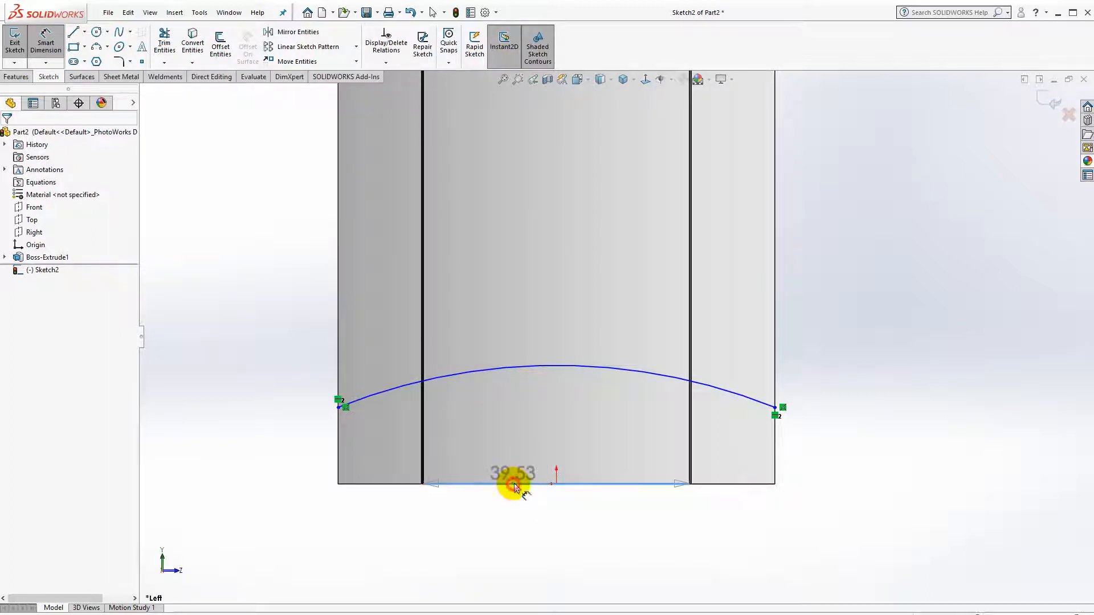
pyautogui.click(550, 366)
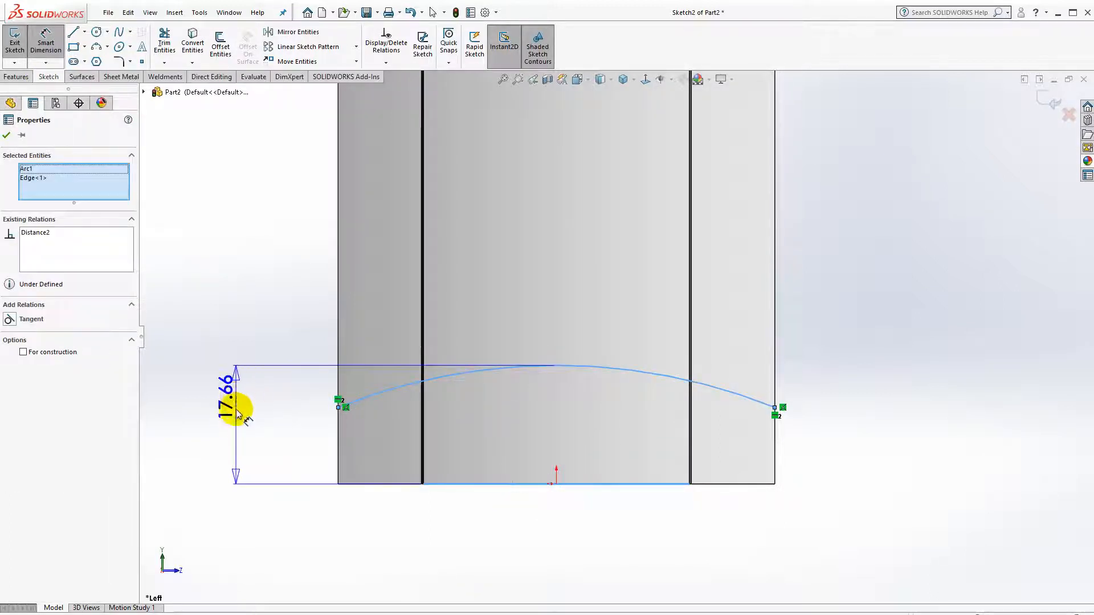
pyautogui.click(235, 411)
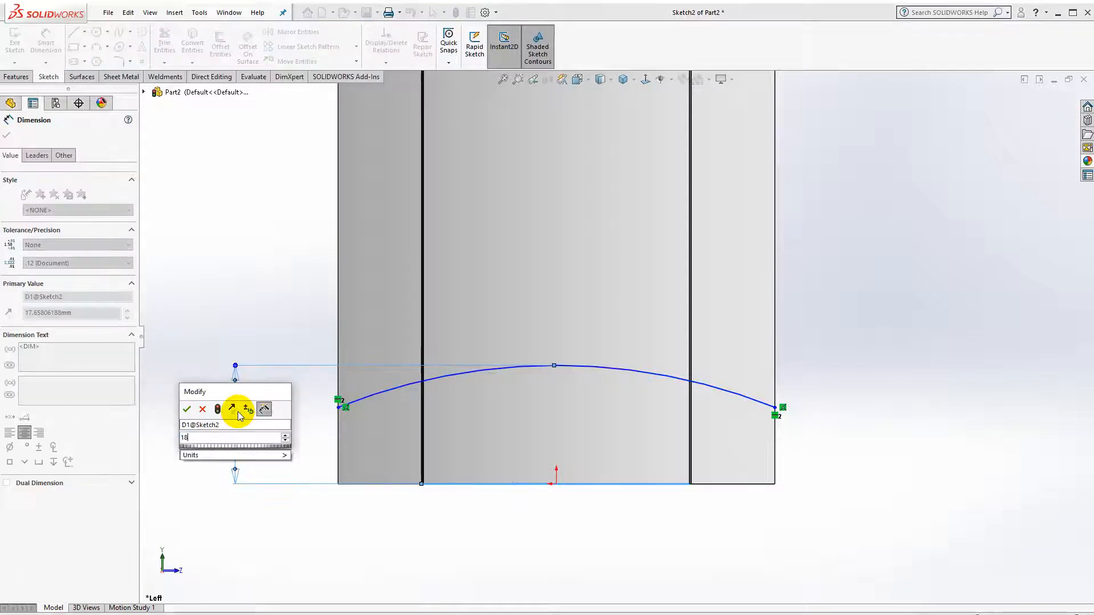
pyautogui.write('18')
pyautogui.press('Return')
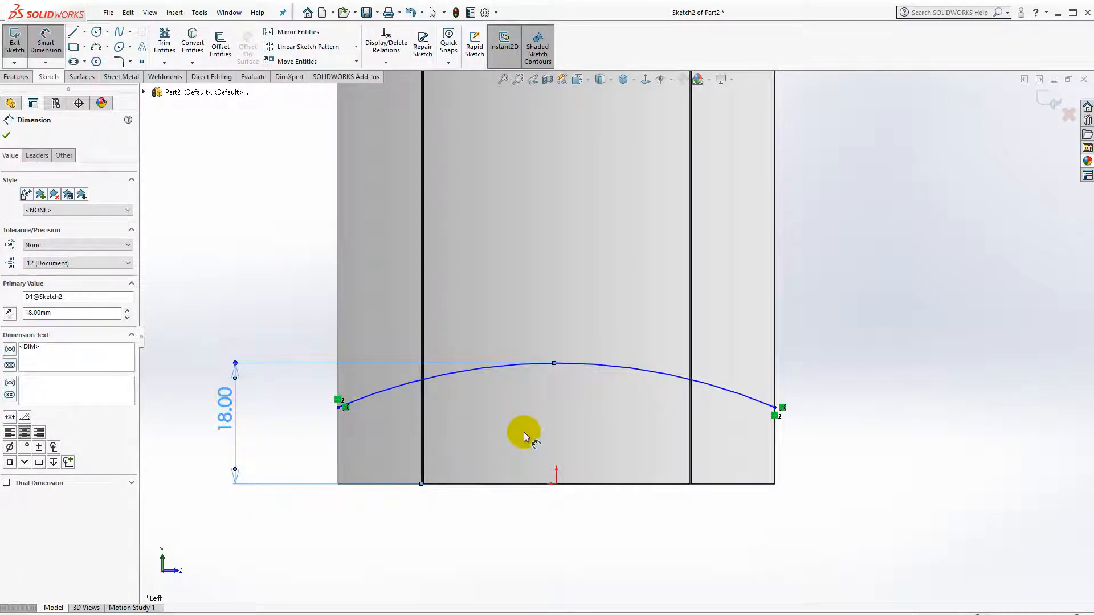
# - Dimension the arc's radius as 200 mm
pyautogui.click(610, 367)
pyautogui.click(638, 292)
pyautogui.write('200')
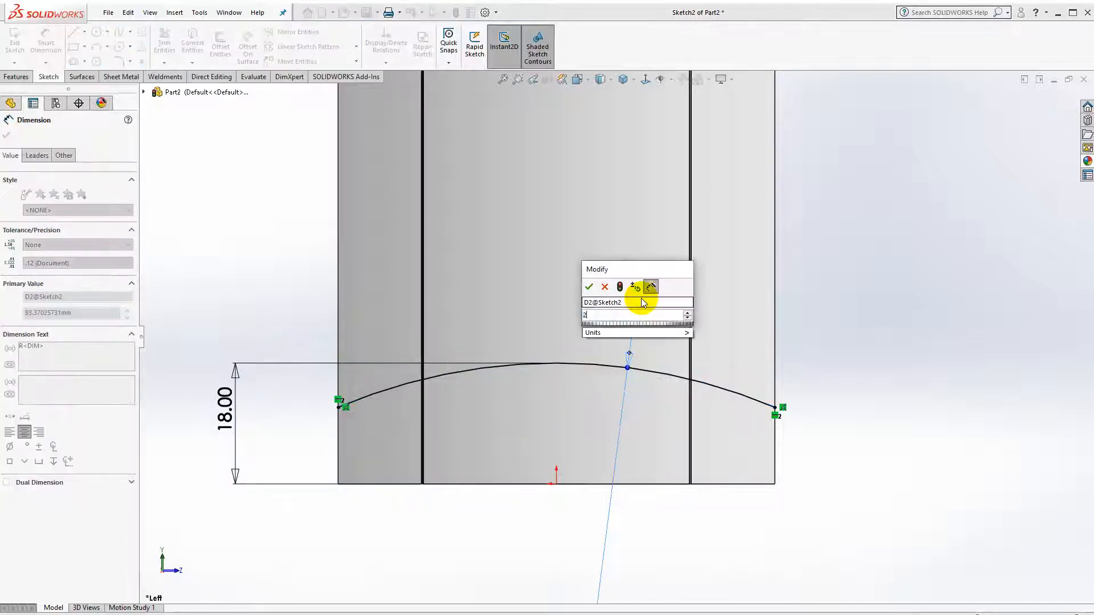
pyautogui.press('Return')
pyautogui.press('Escape')
pyautogui.scroll(3, 612, 342)
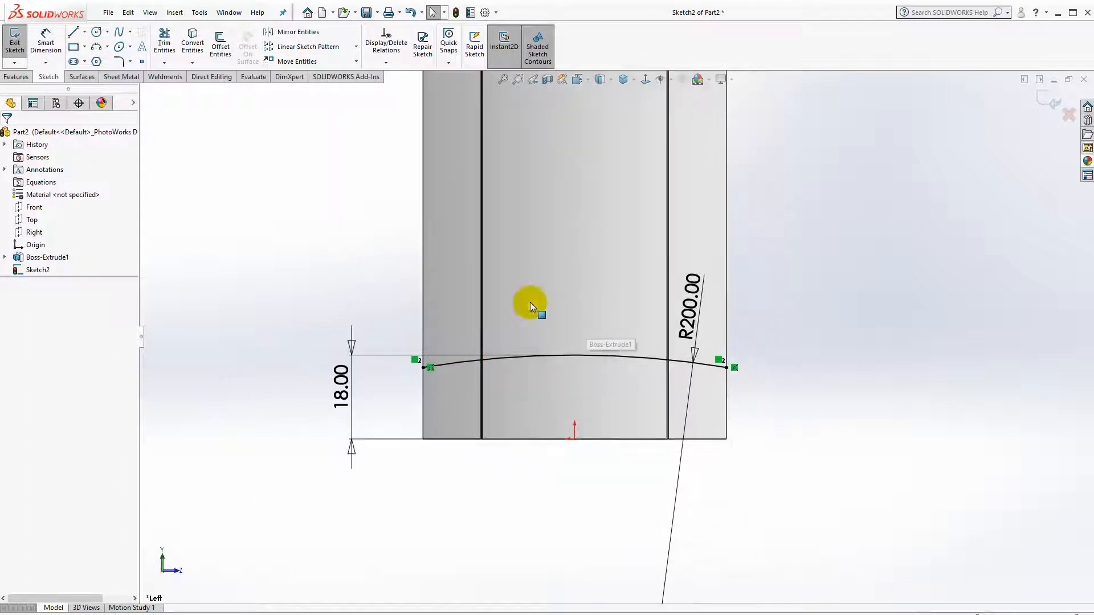
# - Cut away the body above the arc with an Extruded Cut set to Through All - Both and the side to cut flipped
pyautogui.click(16, 77)
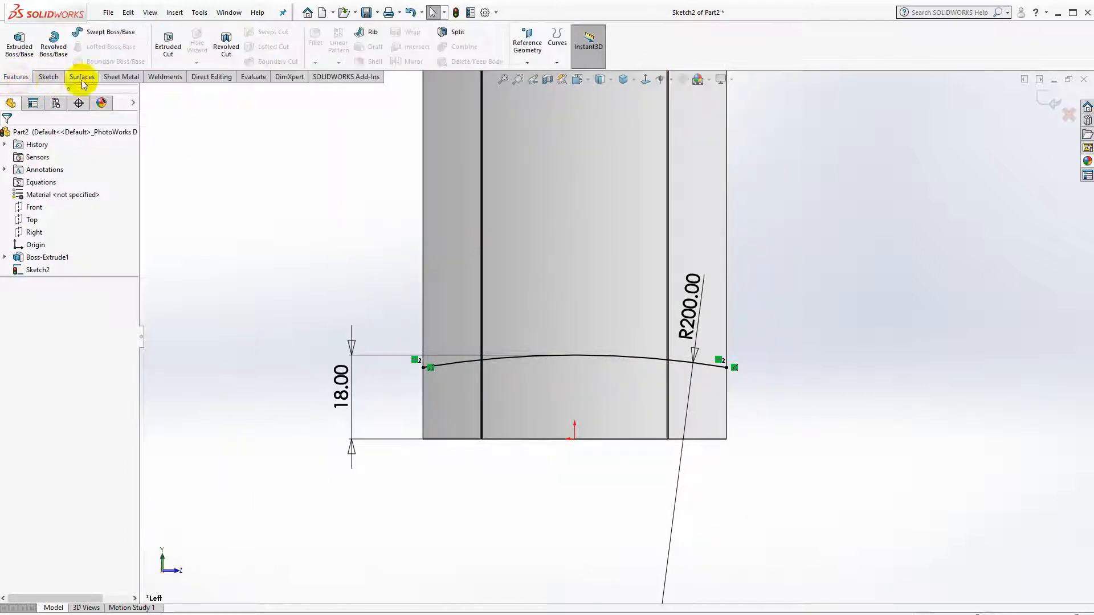
pyautogui.click(168, 44)
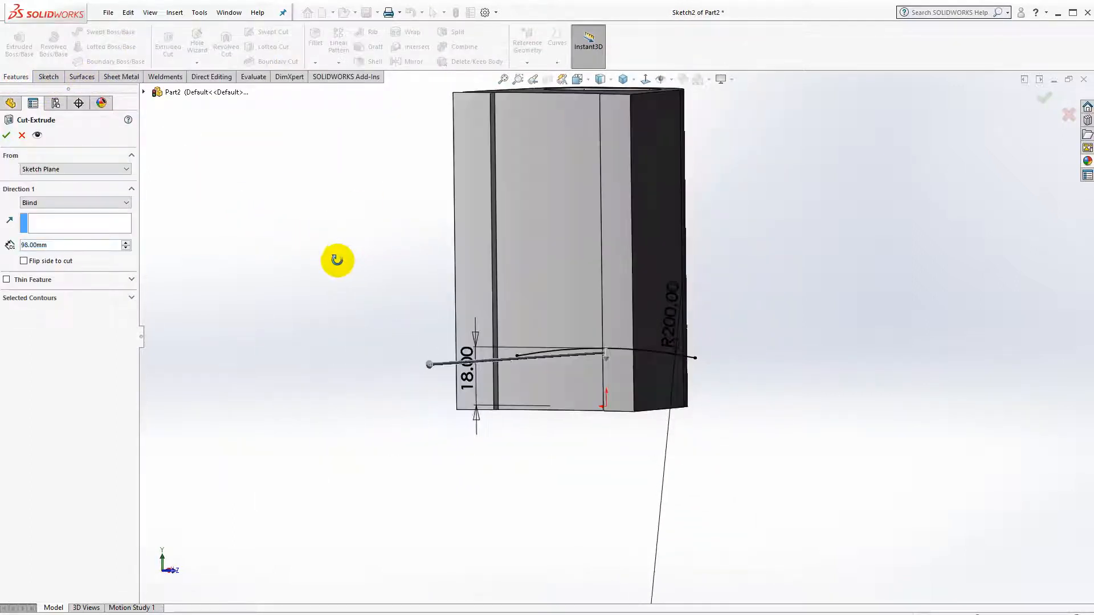
pyautogui.click(67, 204)
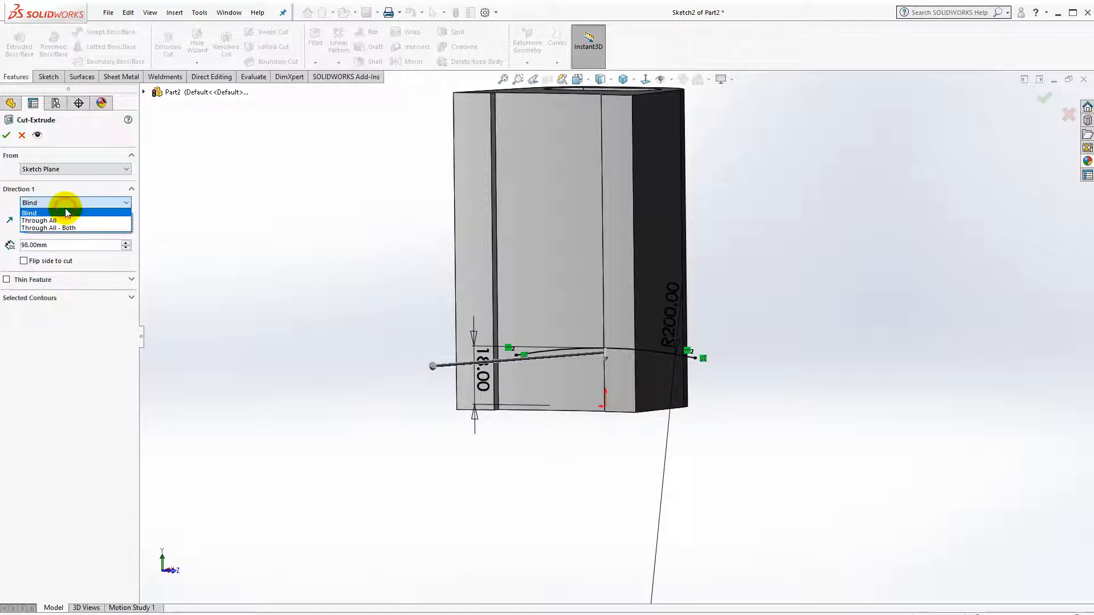
pyautogui.click(67, 228)
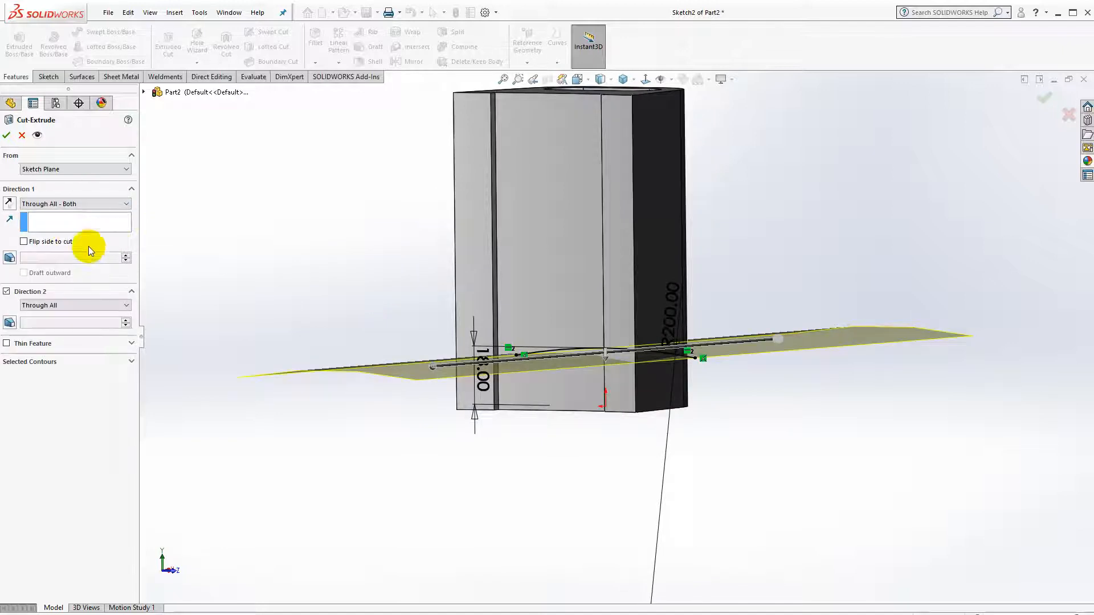
pyautogui.click(61, 242)
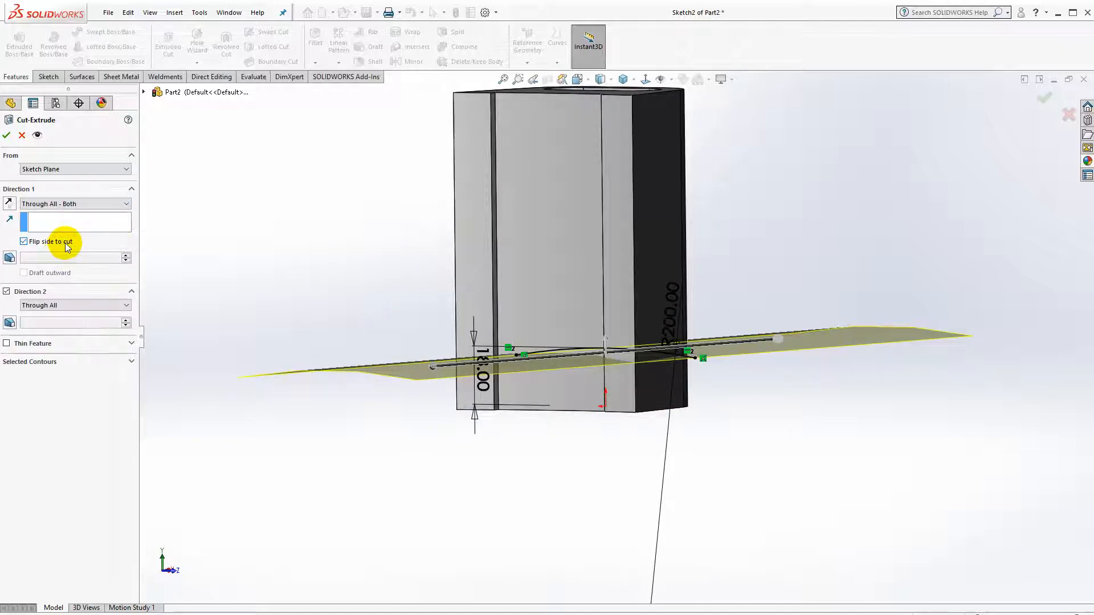
pyautogui.click(7, 136)
pyautogui.moveTo(518, 293); pyautogui.dragTo(679, 114, button='middle')
pyautogui.click(647, 80)
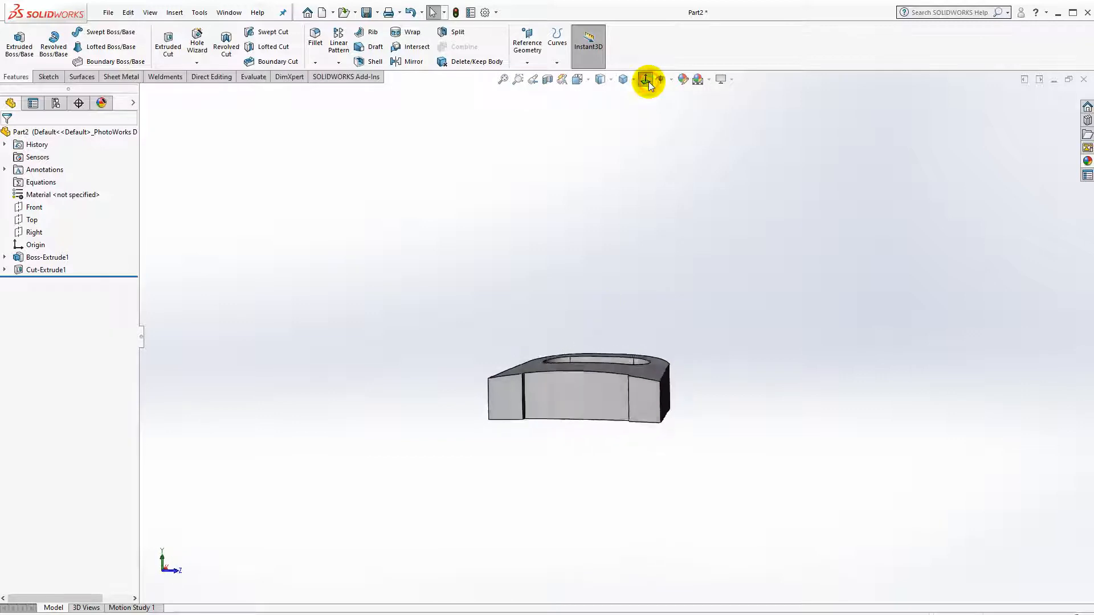
# - Start a new sketch on the Front plane, viewed face-on
pyautogui.click(577, 80)
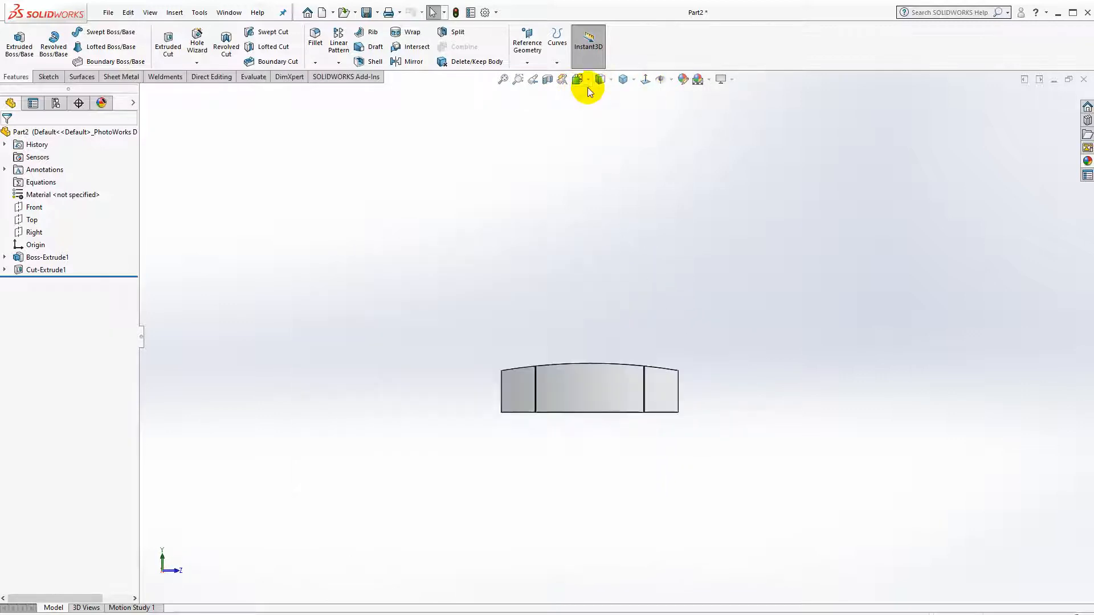
pyautogui.click(623, 81)
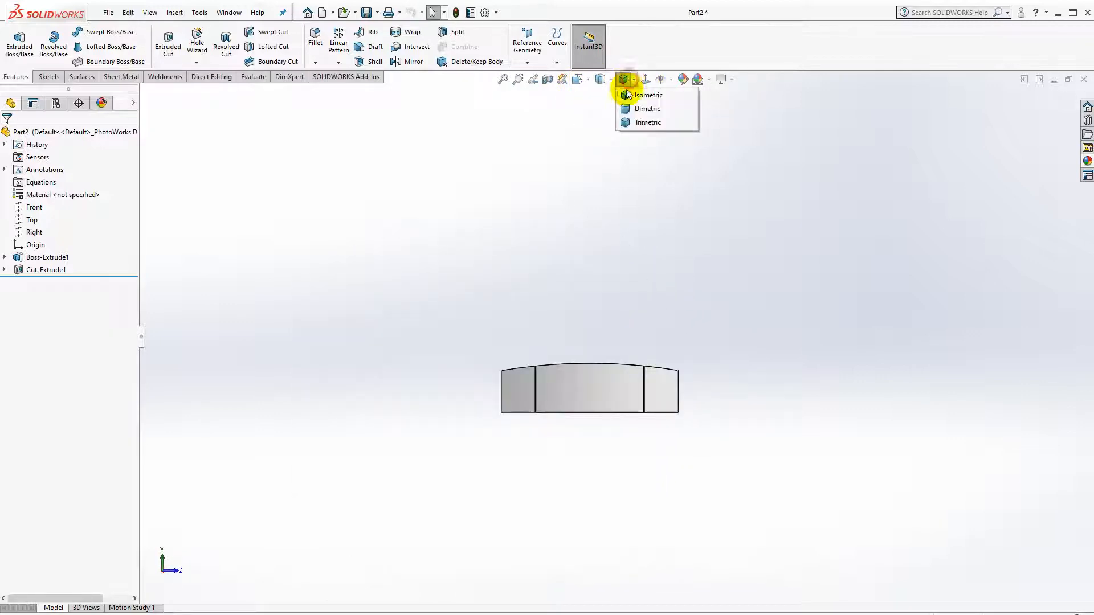
pyautogui.click(627, 97)
pyautogui.moveTo(586, 342); pyautogui.dragTo(294, 250, button='middle')
pyautogui.click(38, 208)
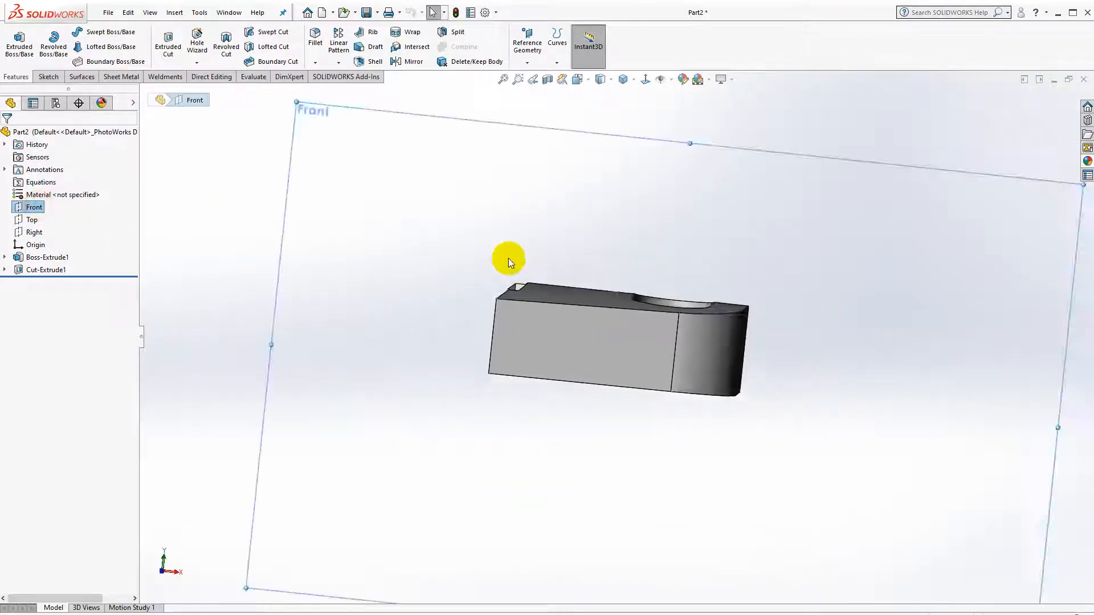
pyautogui.click(646, 80)
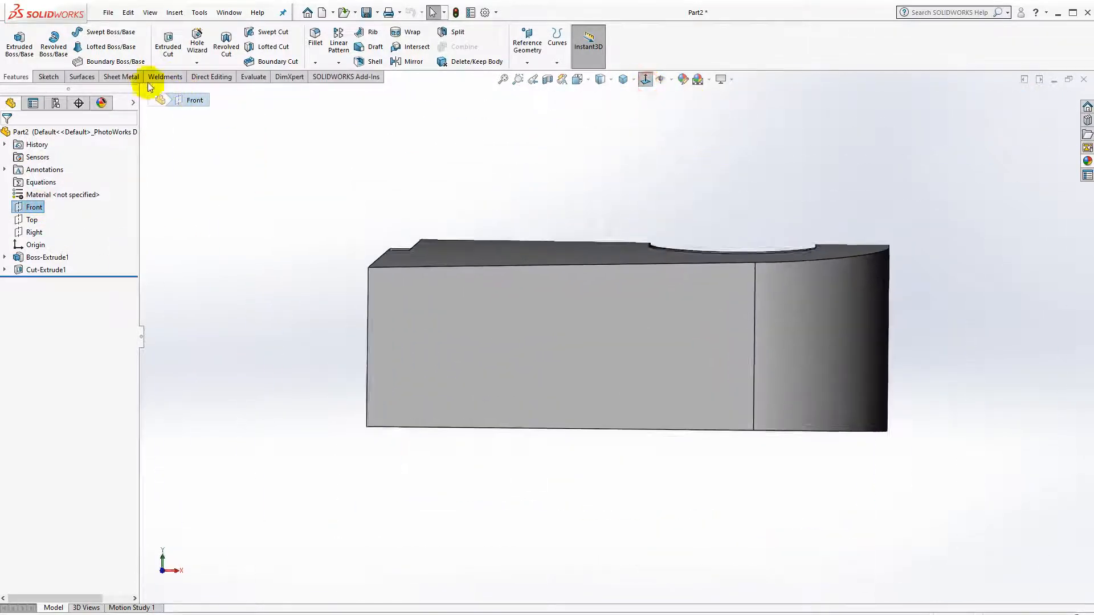
pyautogui.click(48, 76)
pyautogui.click(15, 41)
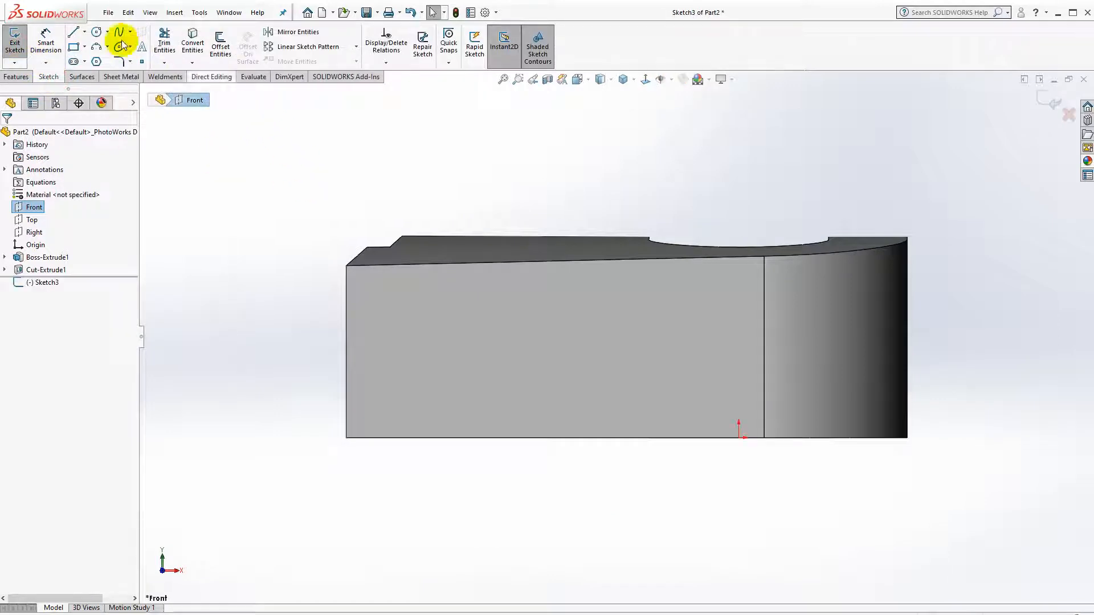
# - Sketch a sloping line from the body's top edge, a tangent arc of about 5.5 mm radius, and a horizontal line to the rounded end's outer edge
pyautogui.click(73, 32)
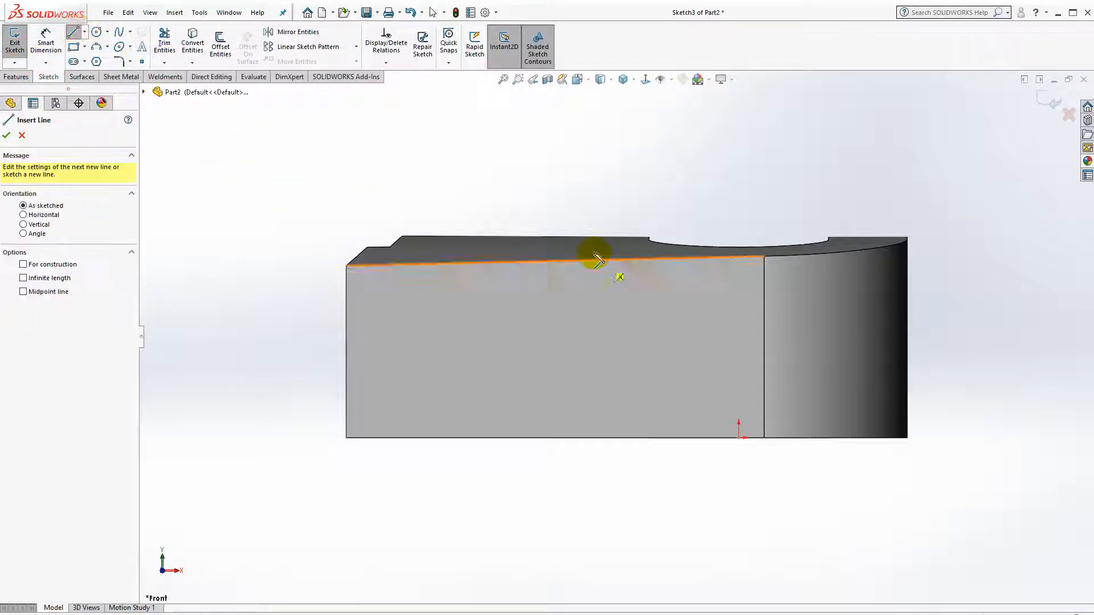
pyautogui.click(593, 238)
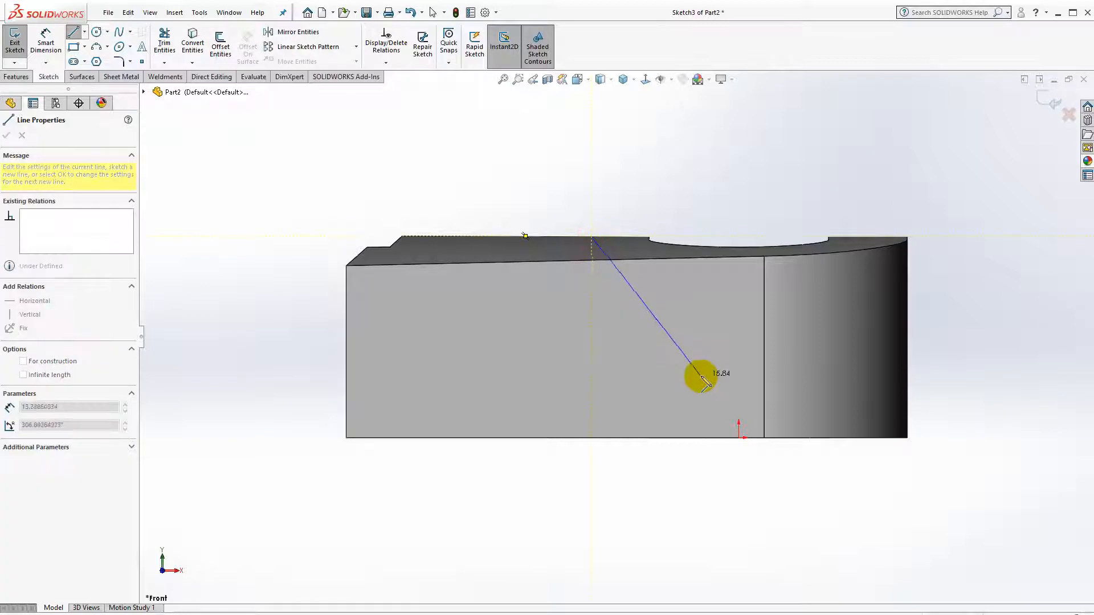
pyautogui.click(697, 377)
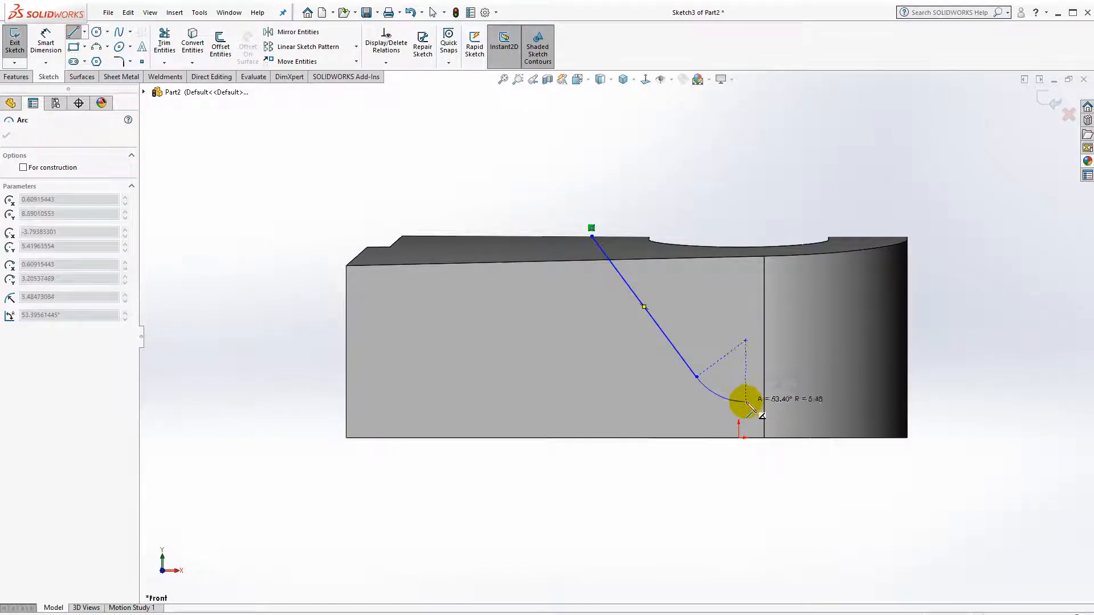
pyautogui.click(745, 402)
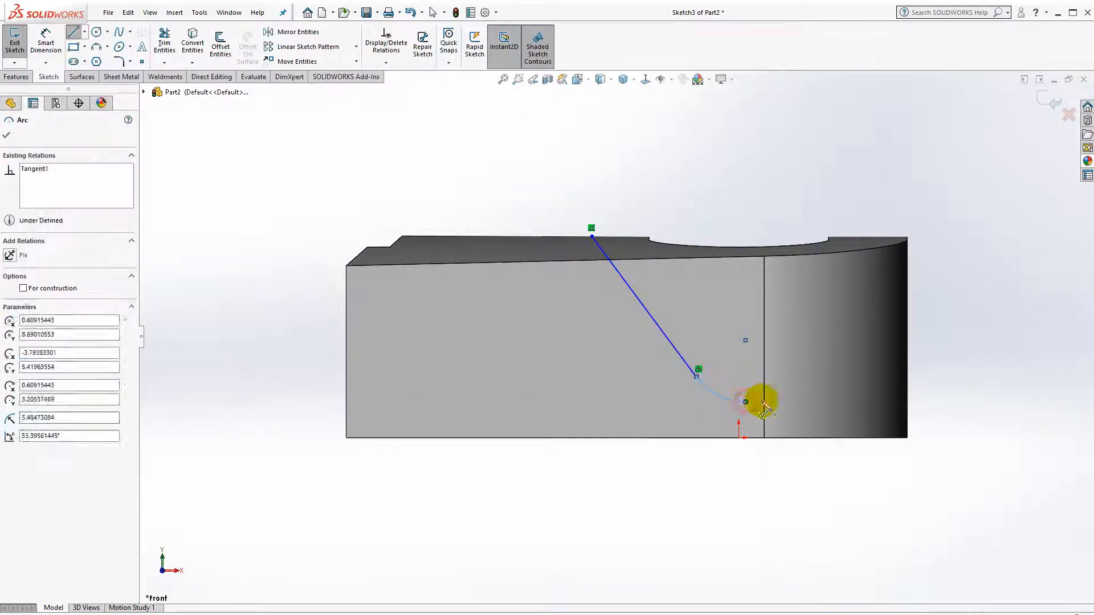
pyautogui.click(908, 402)
pyautogui.press('Escape')
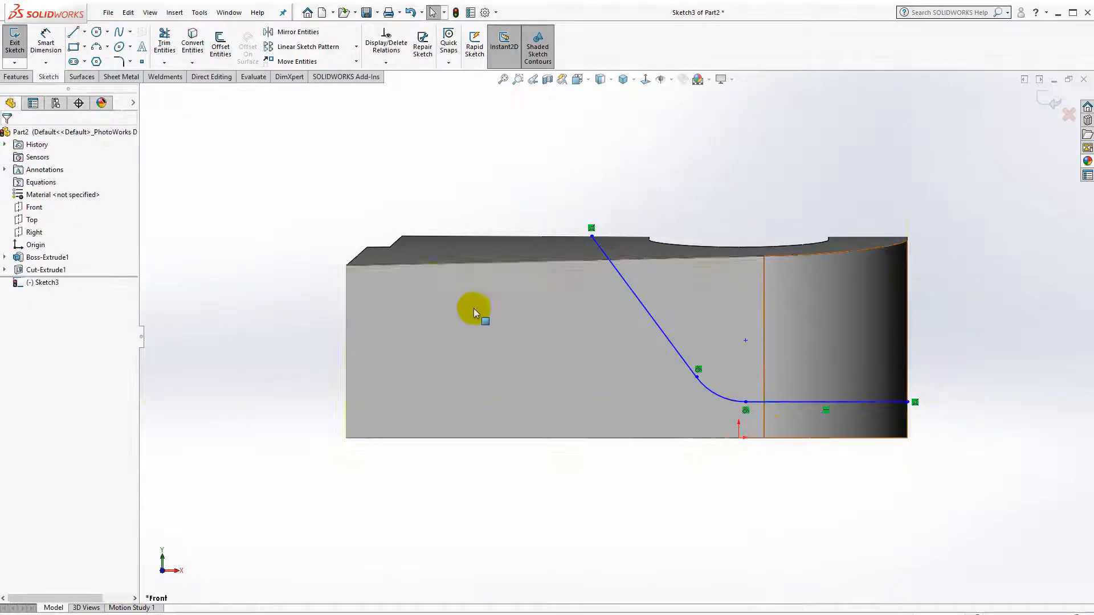
# - Dimension the tangent arc's radius as 9 mm
pyautogui.click(46, 43)
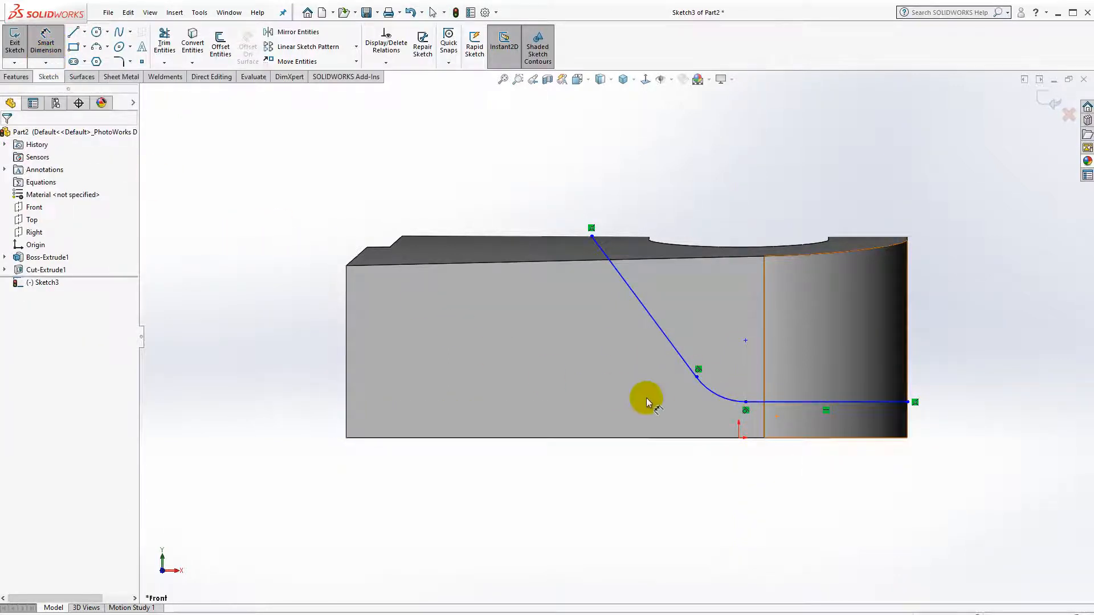
pyautogui.click(725, 396)
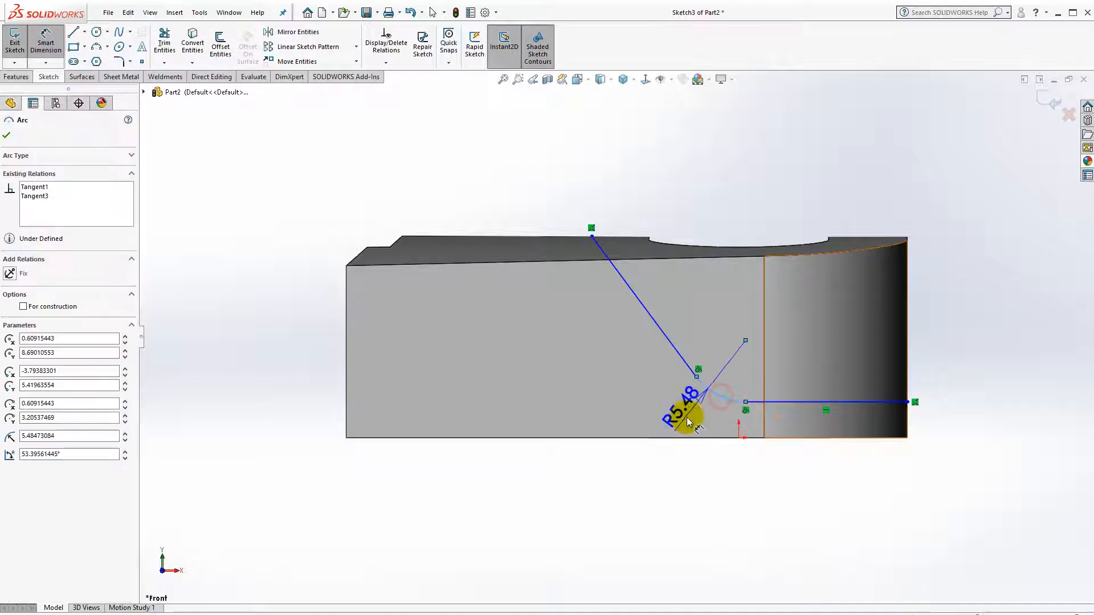
pyautogui.click(660, 485)
pyautogui.write('9')
pyautogui.press('Return')
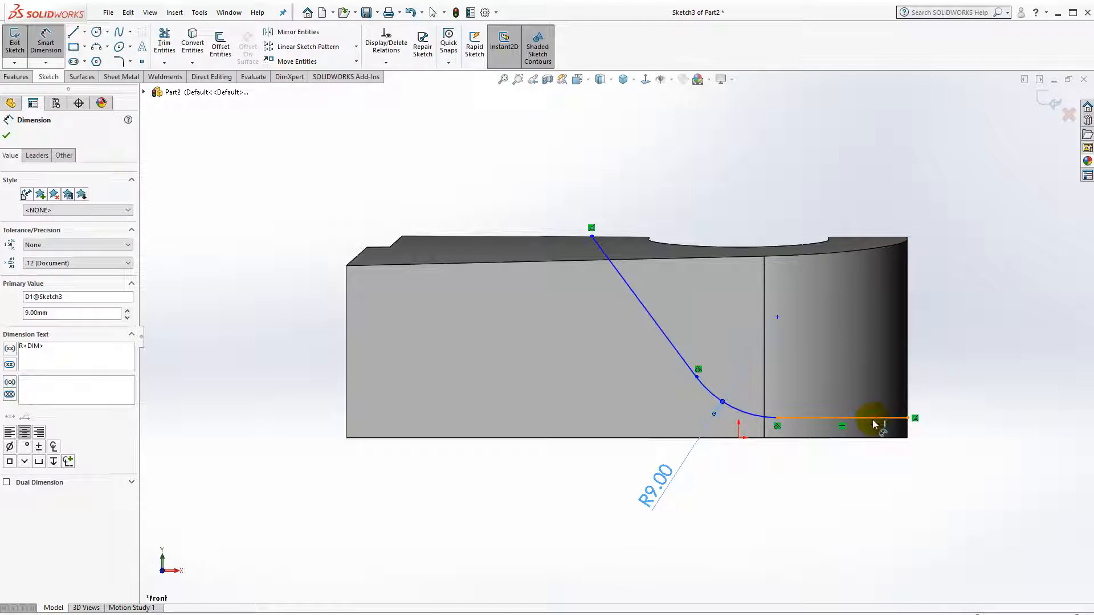
# - Dimension the horizontal line's height above the body's bottom edge as 5 mm
pyautogui.click(874, 424)
pyautogui.click(872, 437)
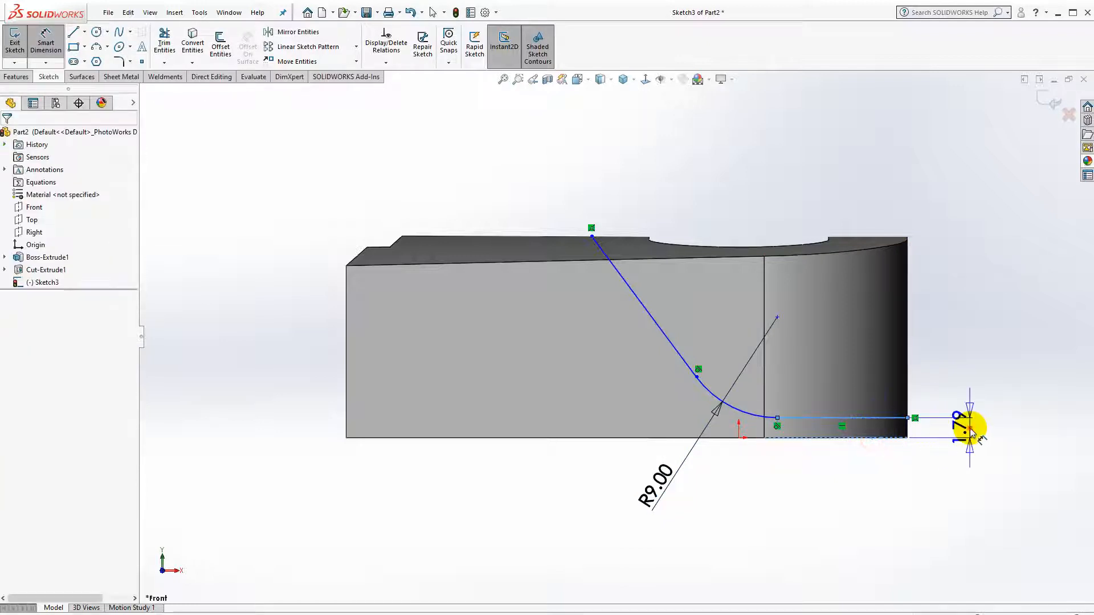
pyautogui.click(971, 431)
pyautogui.write('5mm')
pyautogui.press('Return')
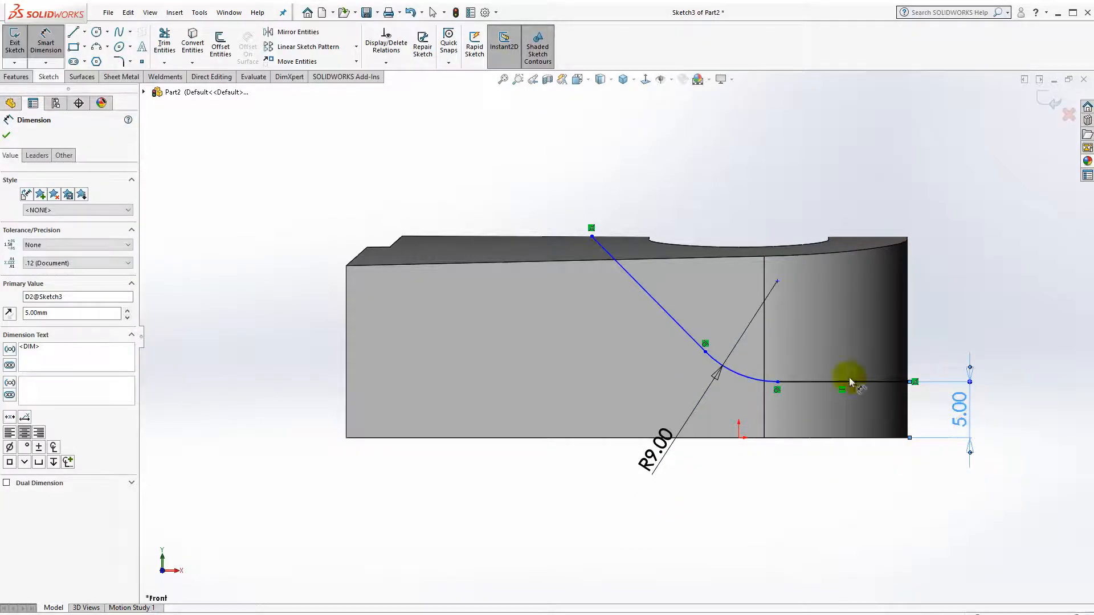
# - Dimension the angle between the sloping line and the body's bottom edge as 45°
pyautogui.click(629, 280)
pyautogui.click(542, 438)
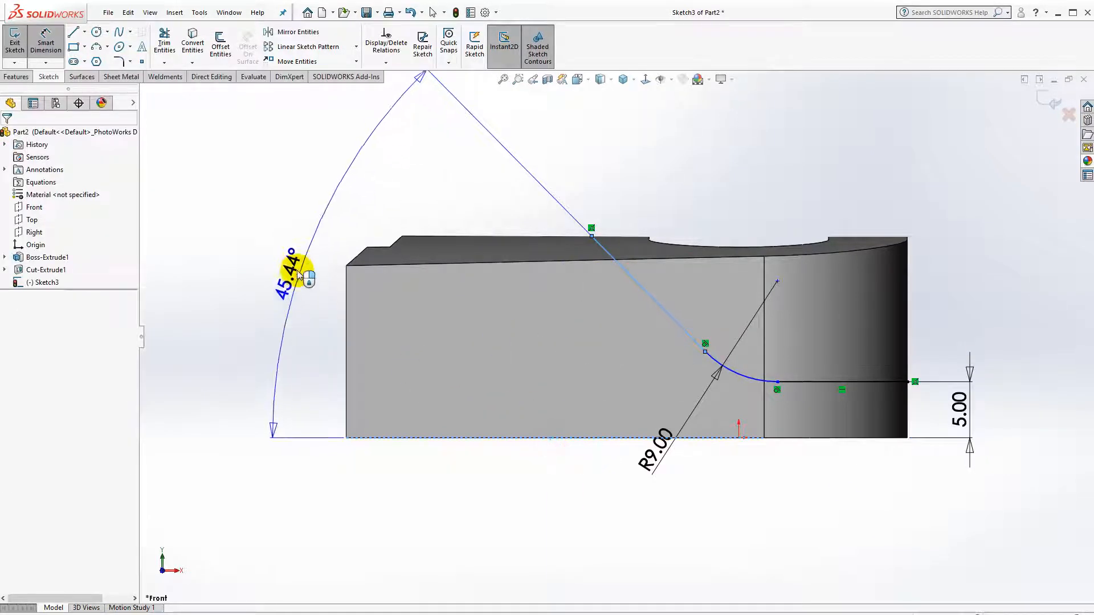
pyautogui.click(298, 274)
pyautogui.write('4')
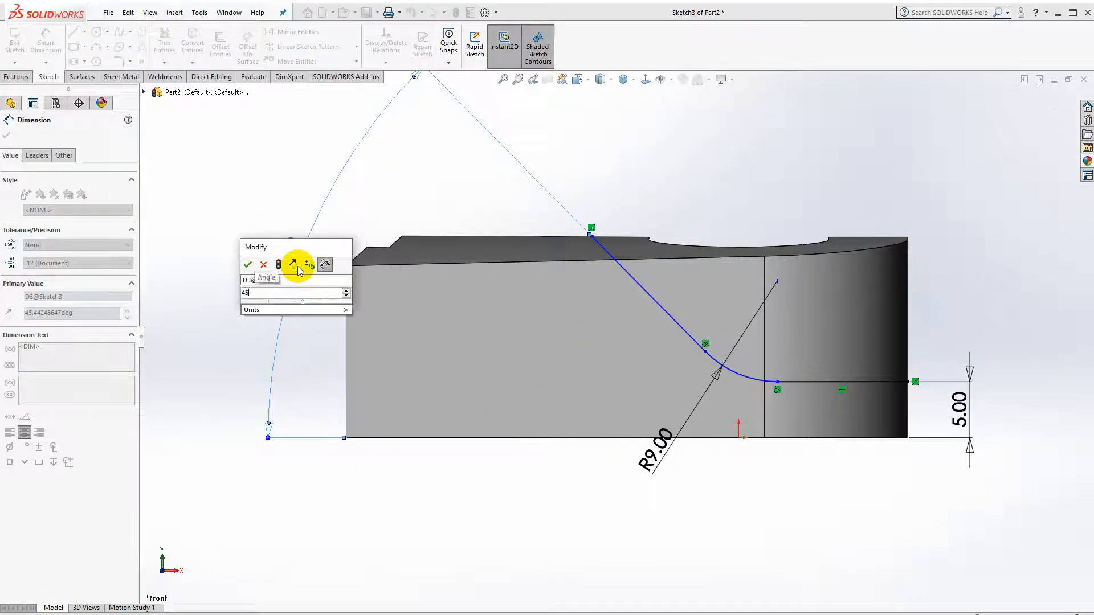
pyautogui.write('5')
pyautogui.press('Return')
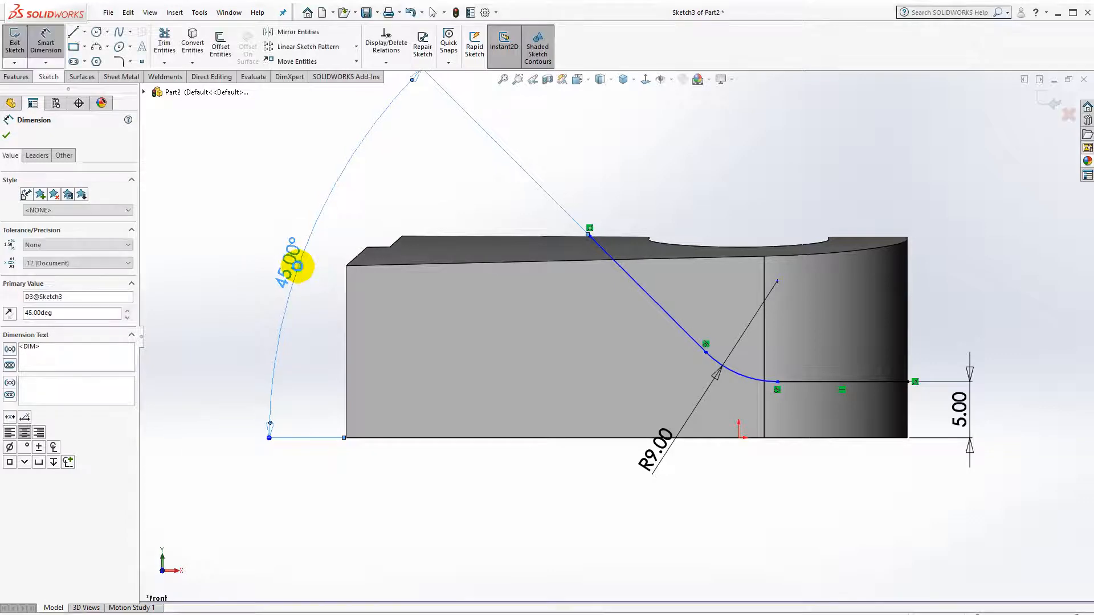
# - Dimension the horizontal line's length as 10 mm
pyautogui.click(826, 386)
pyautogui.click(836, 309)
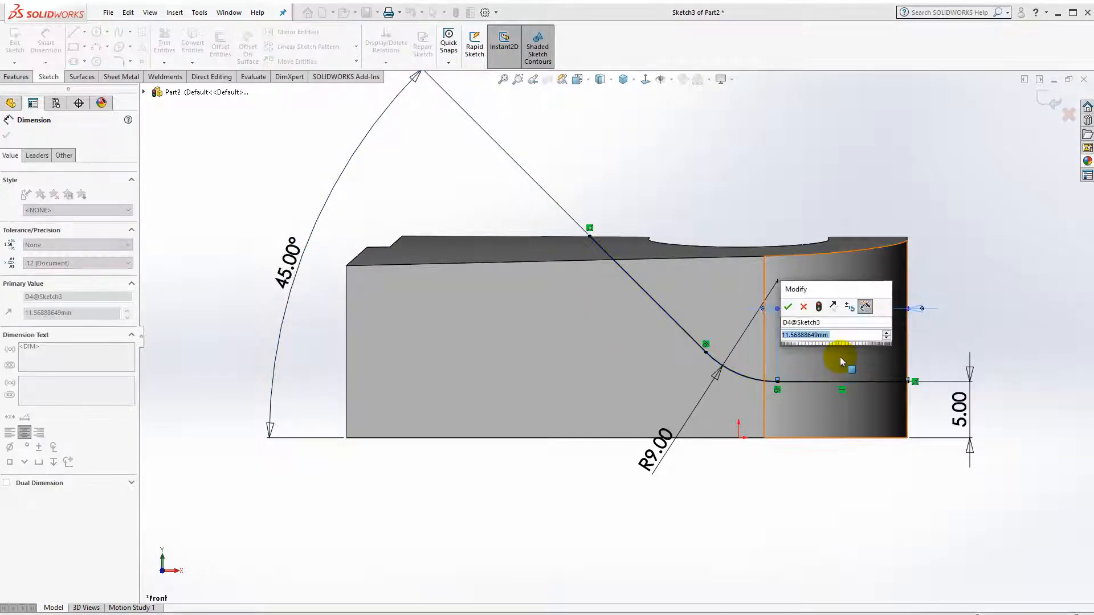
pyautogui.write('10')
pyautogui.press('Return')
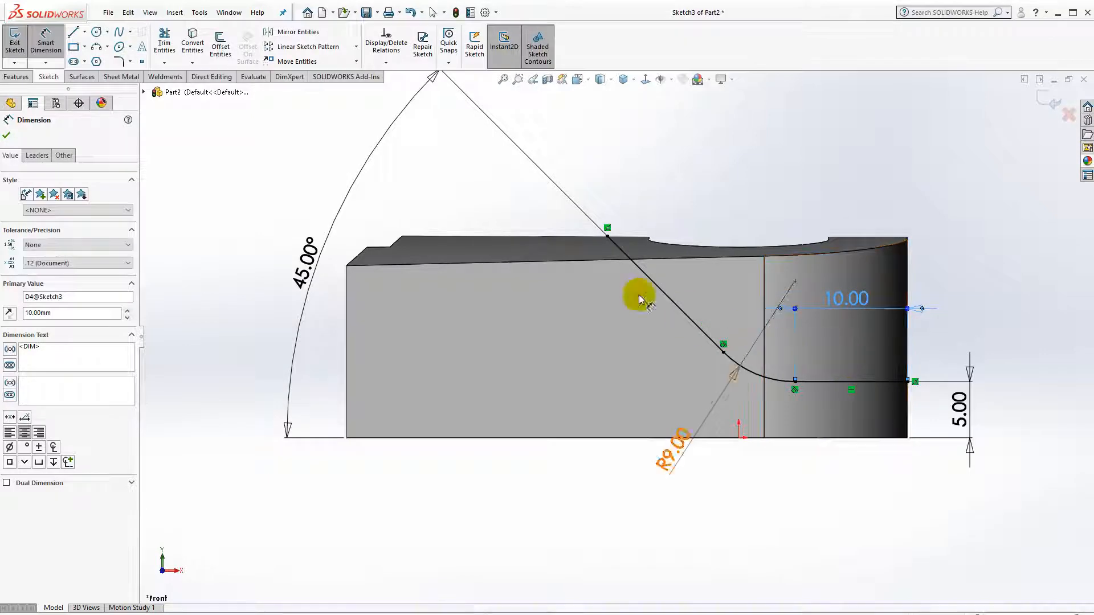
pyautogui.press('Escape')
# - Cut away the body above the open profile with an Extruded Cut set to Through All - Both
pyautogui.click(16, 77)
pyautogui.click(167, 43)
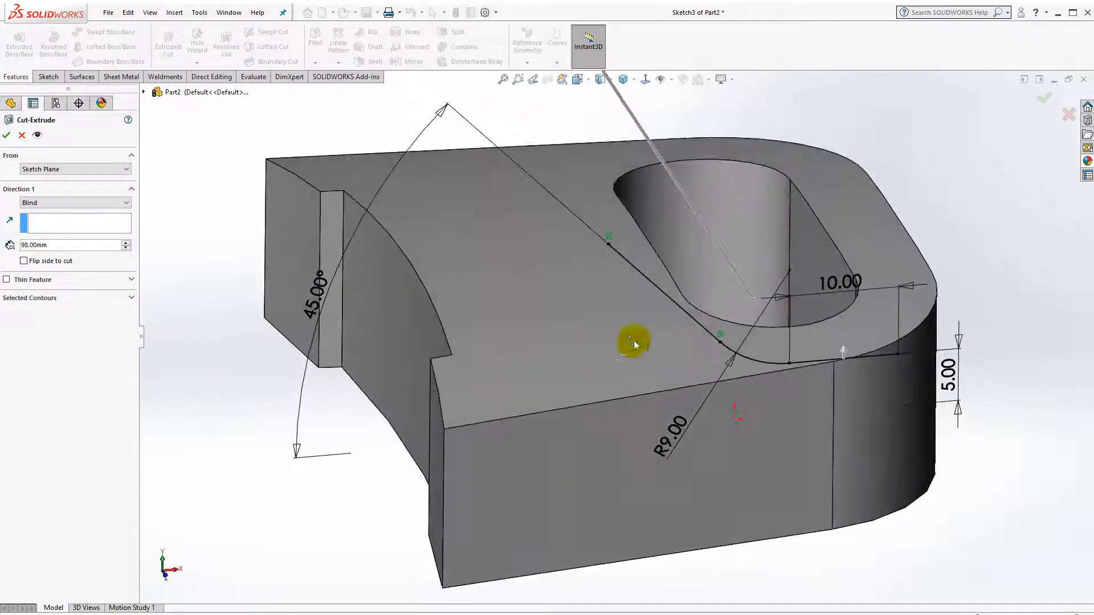
pyautogui.click(65, 203)
pyautogui.click(67, 228)
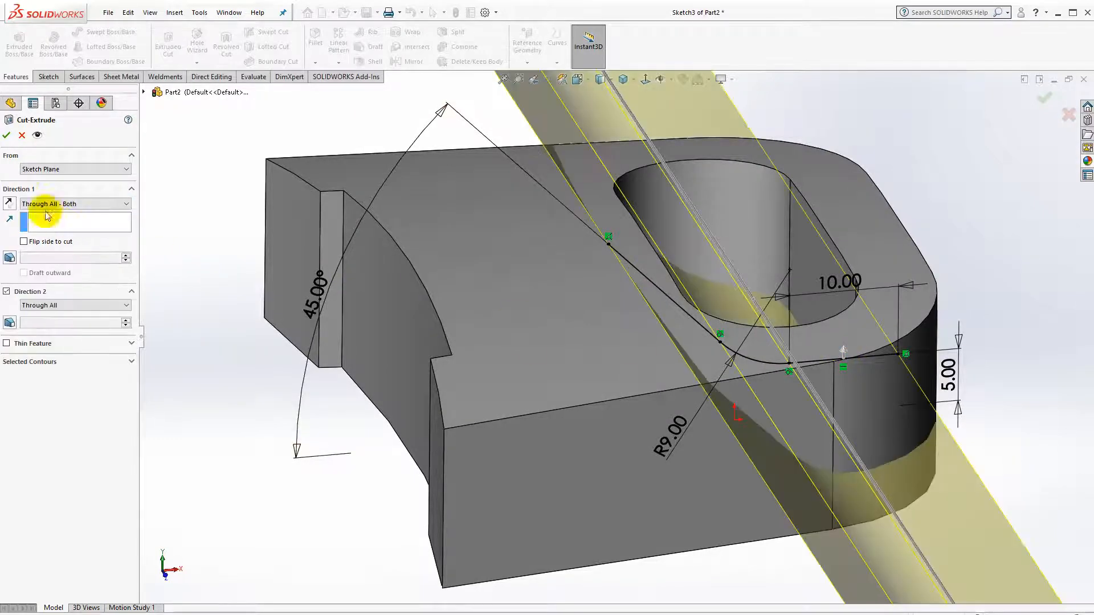
pyautogui.click(10, 135)
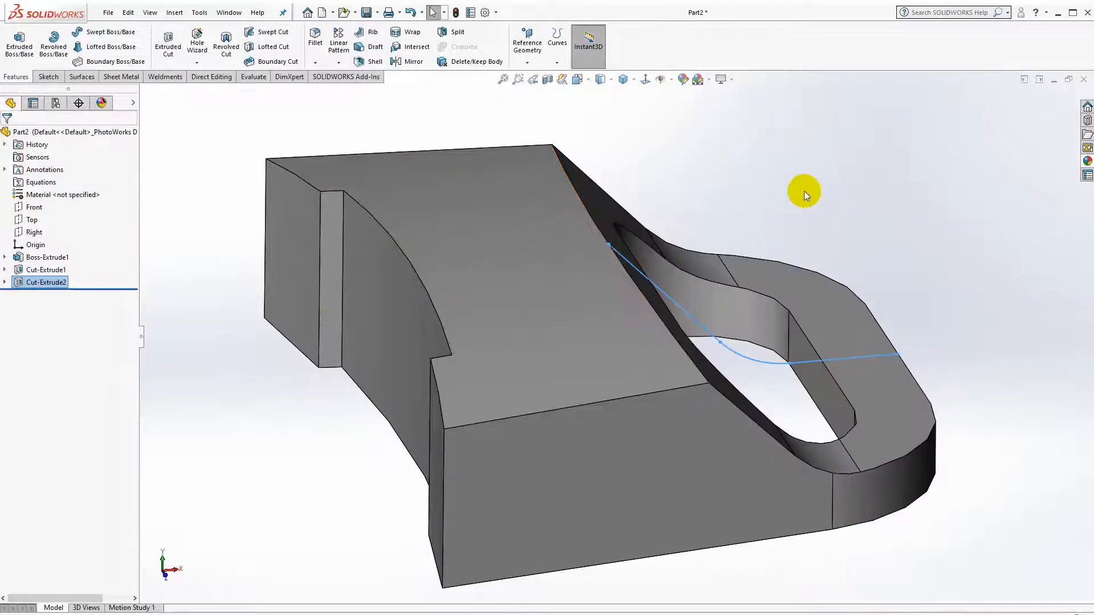
# - Fillet the curved edge between the arched top and the sloping cut face with a 5 mm radius
pyautogui.moveTo(805, 190); pyautogui.dragTo(735, 259, button='middle')
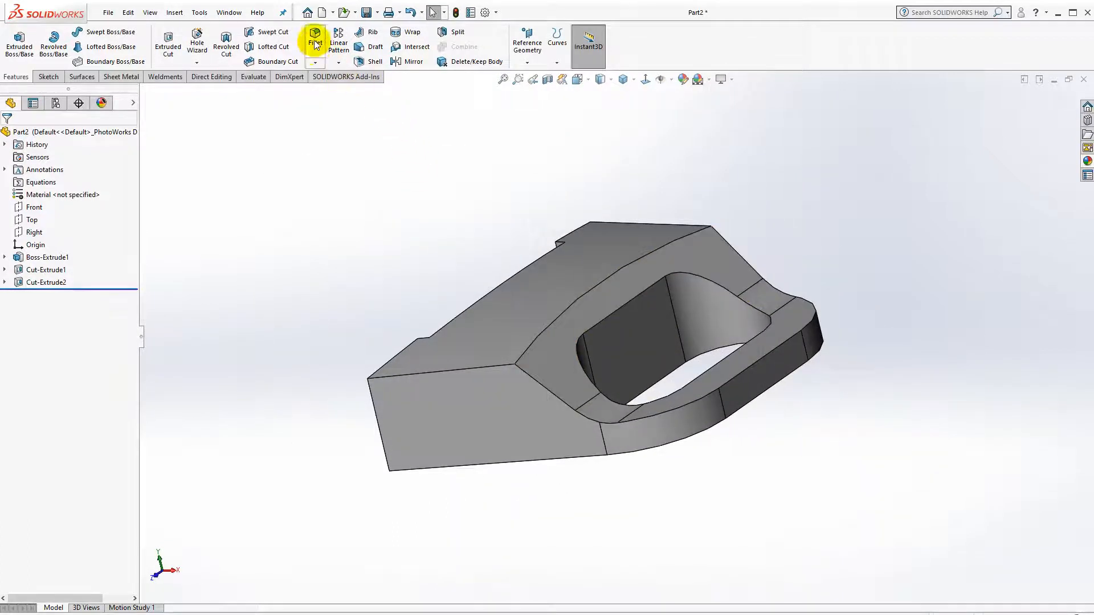
pyautogui.write('5')
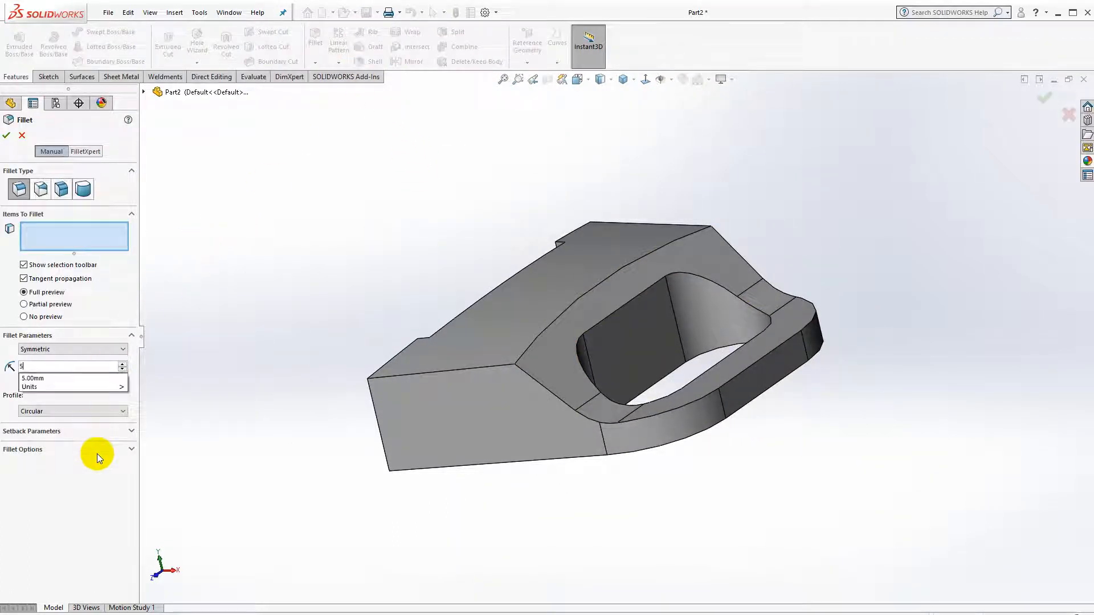
pyautogui.click(83, 487)
pyautogui.click(590, 289)
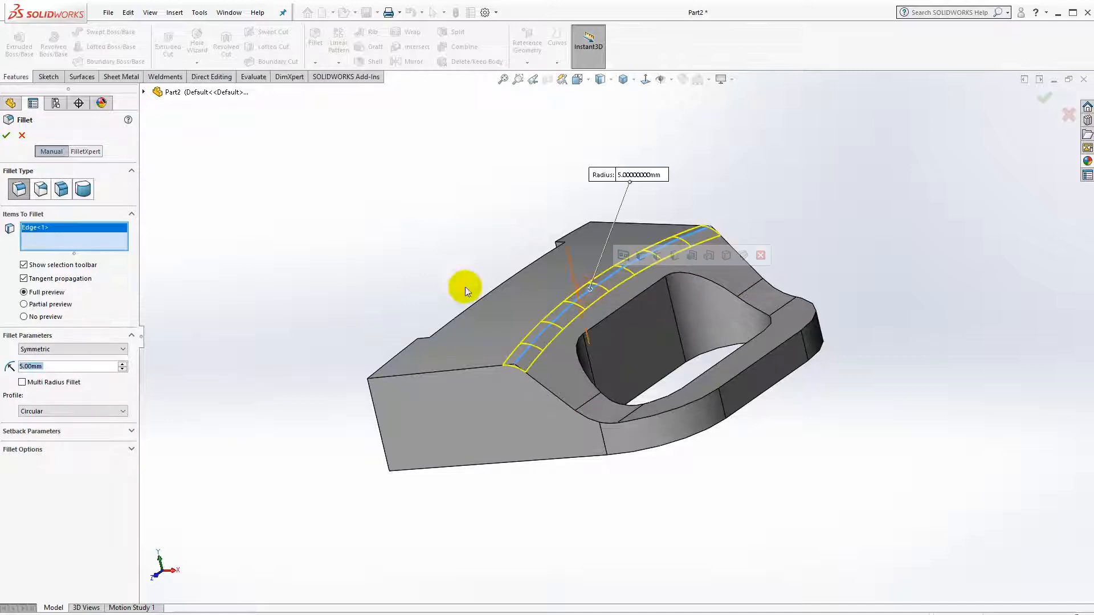
pyautogui.click(7, 135)
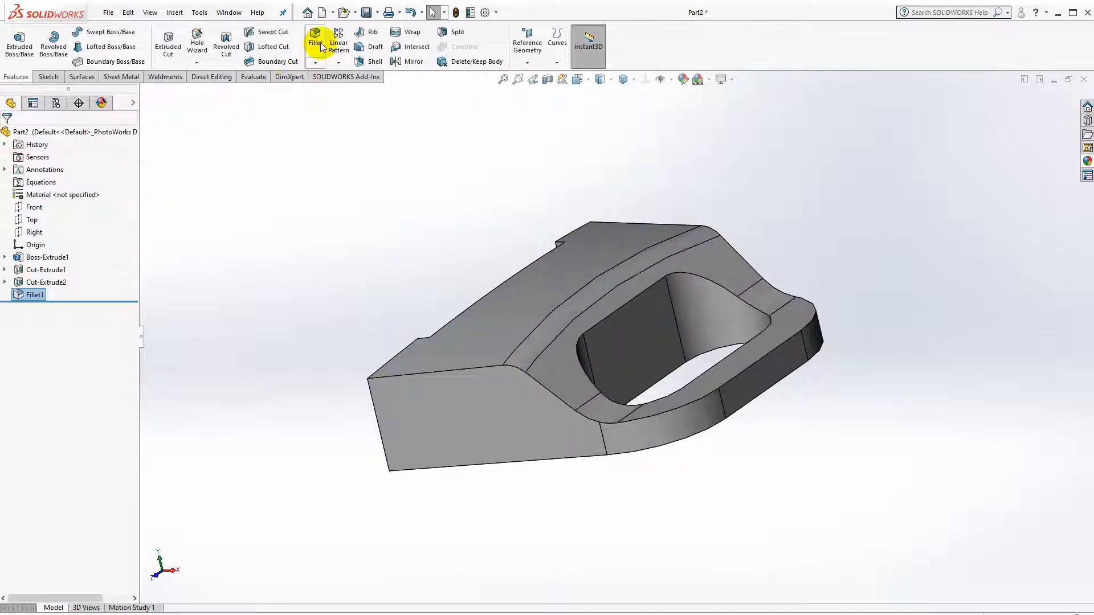
# - Fillet the slot's upper rim and the upper and lower outer edges of the body with a 2 mm radius
pyautogui.write('2')
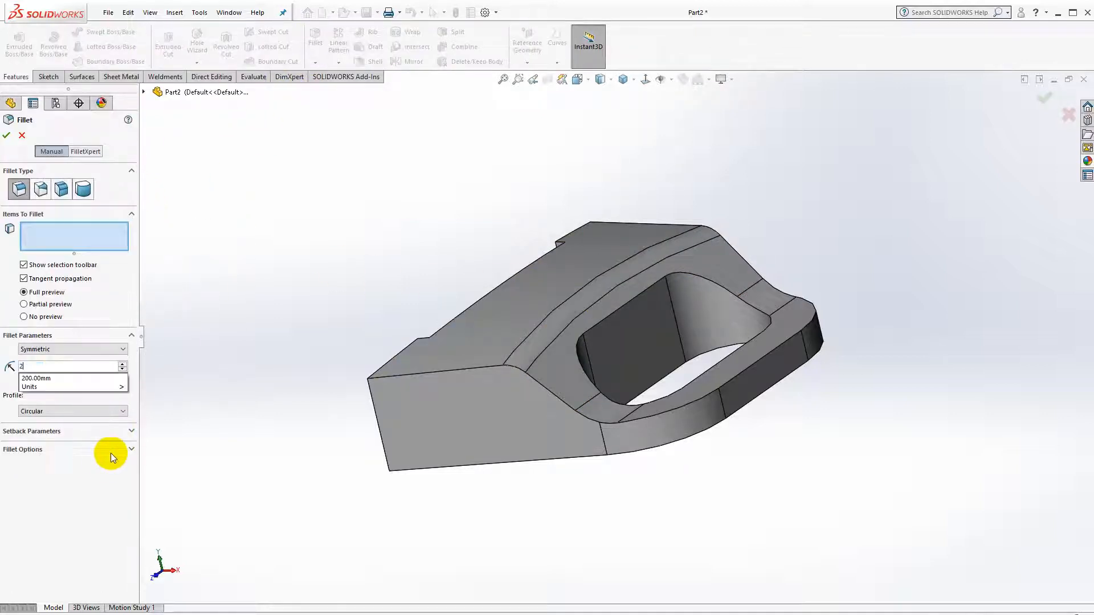
pyautogui.click(103, 483)
pyautogui.click(605, 321)
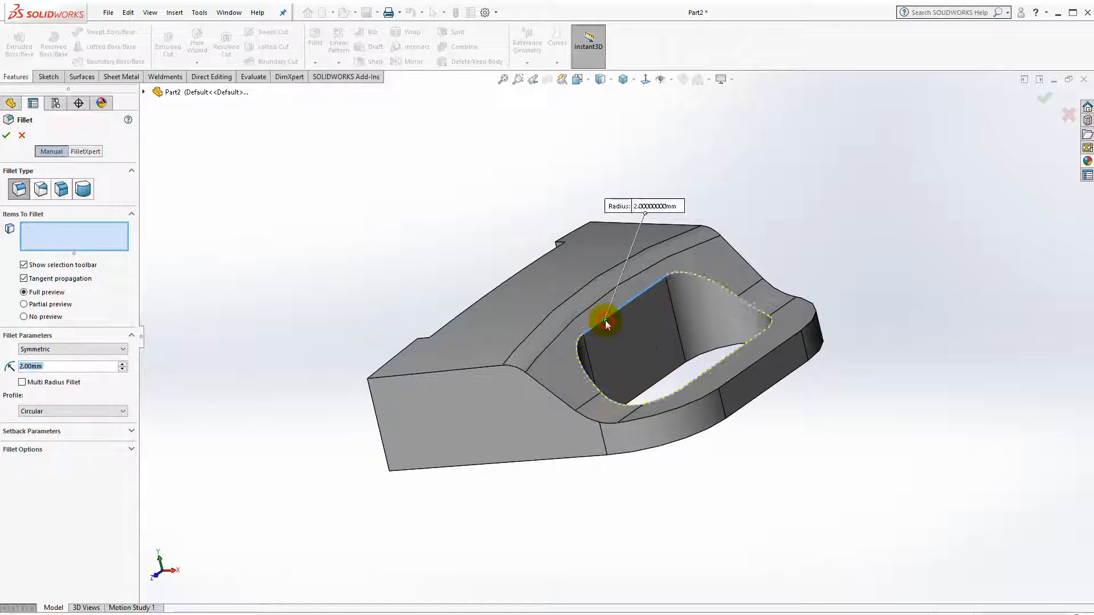
pyautogui.click(740, 374)
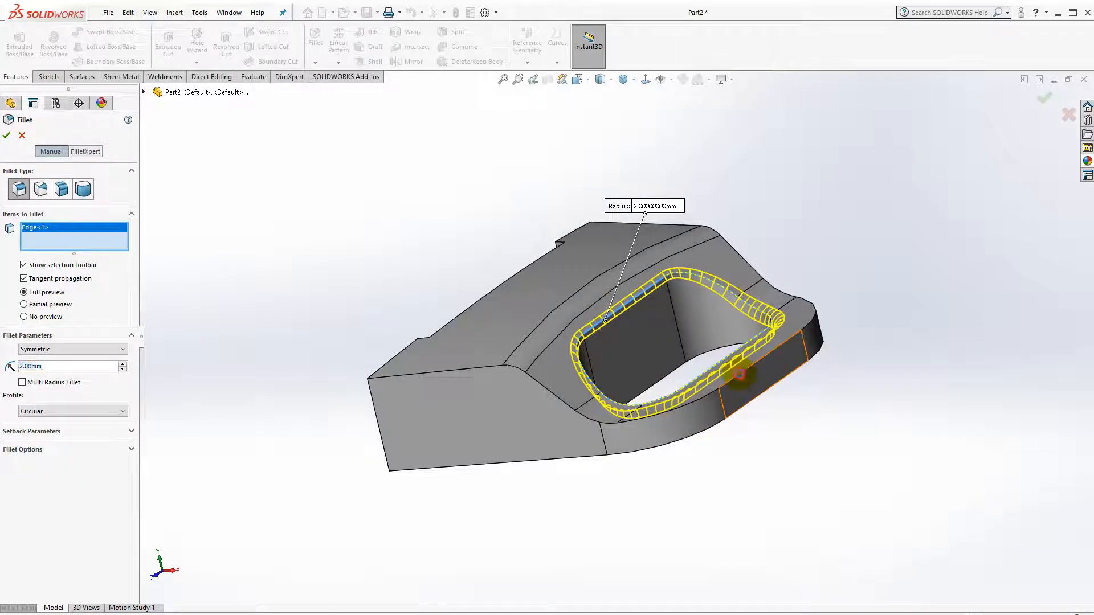
pyautogui.click(744, 407)
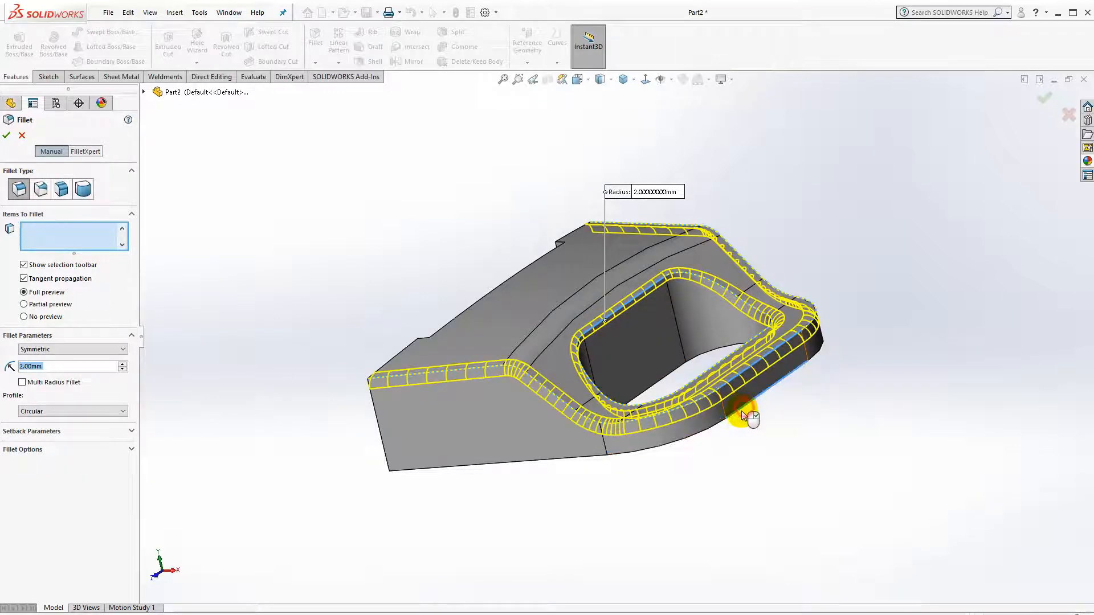
pyautogui.moveTo(745, 407); pyautogui.dragTo(689, 439, button='middle')
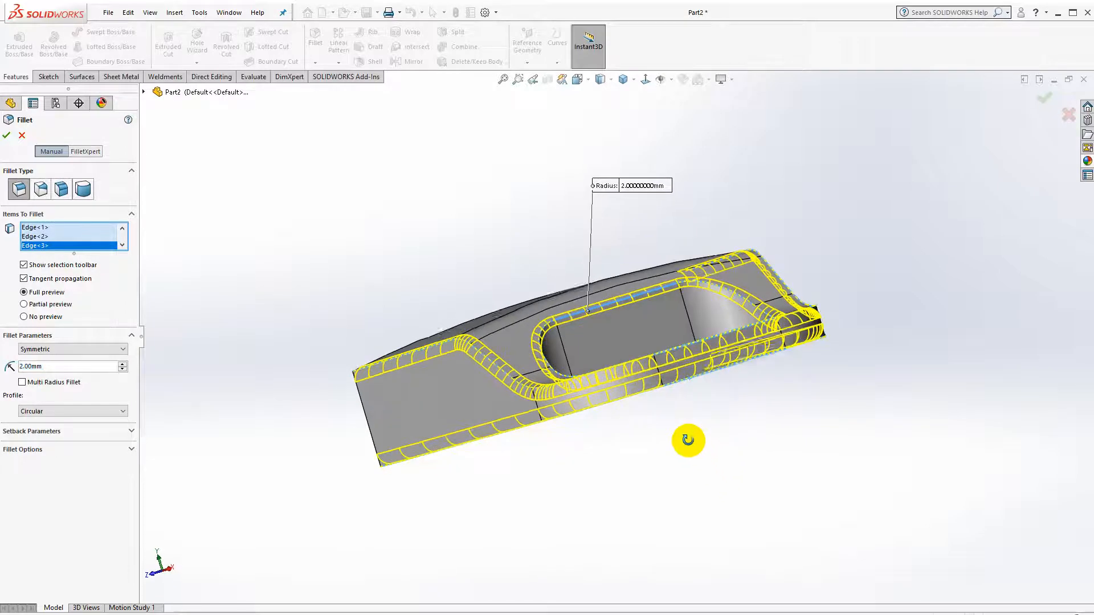
pyautogui.click(5, 136)
# - Sketch a corner rectangle about 6.3 by 17.1 mm on the flat base face, against the slot's long edge facing the notched end
pyautogui.moveTo(359, 336); pyautogui.dragTo(409, 340, button='middle')
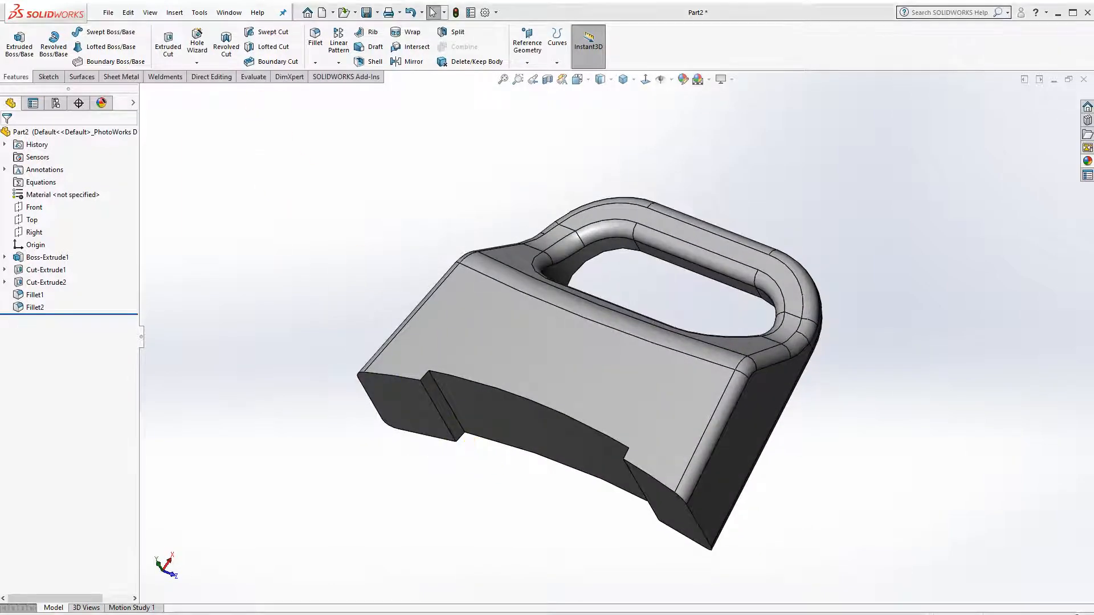
pyautogui.moveTo(810, 420); pyautogui.dragTo(587, 366, button='middle')
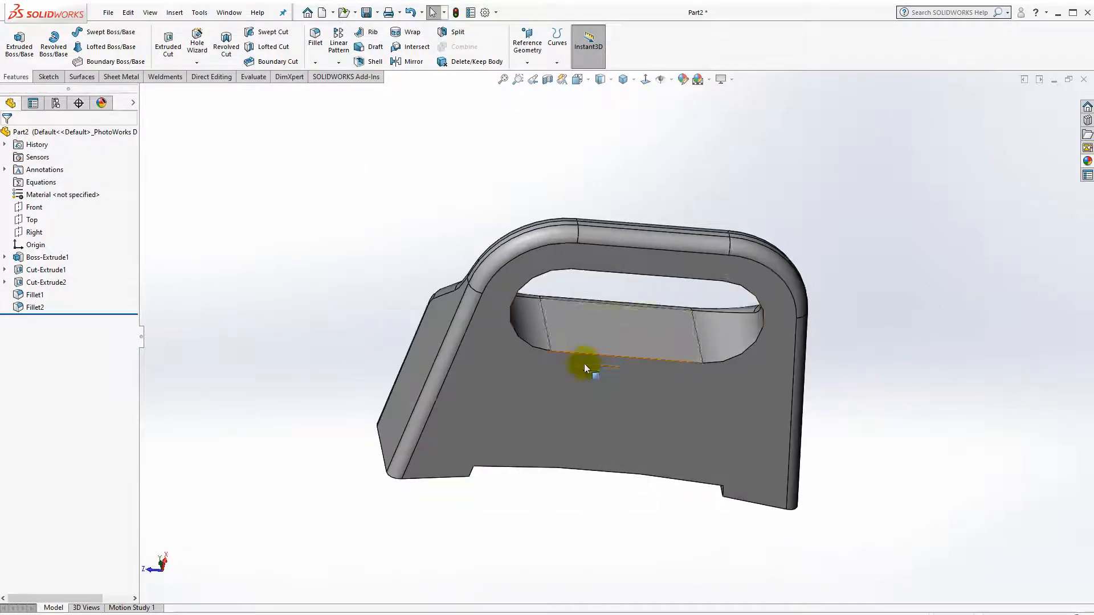
pyautogui.click(586, 367)
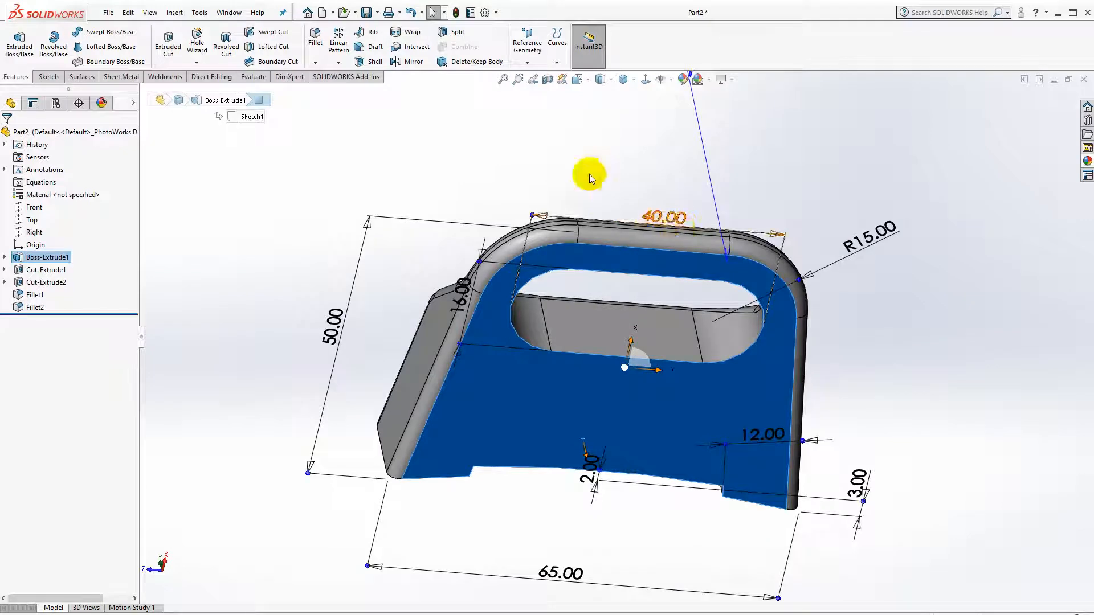
pyautogui.click(645, 80)
pyautogui.click(47, 77)
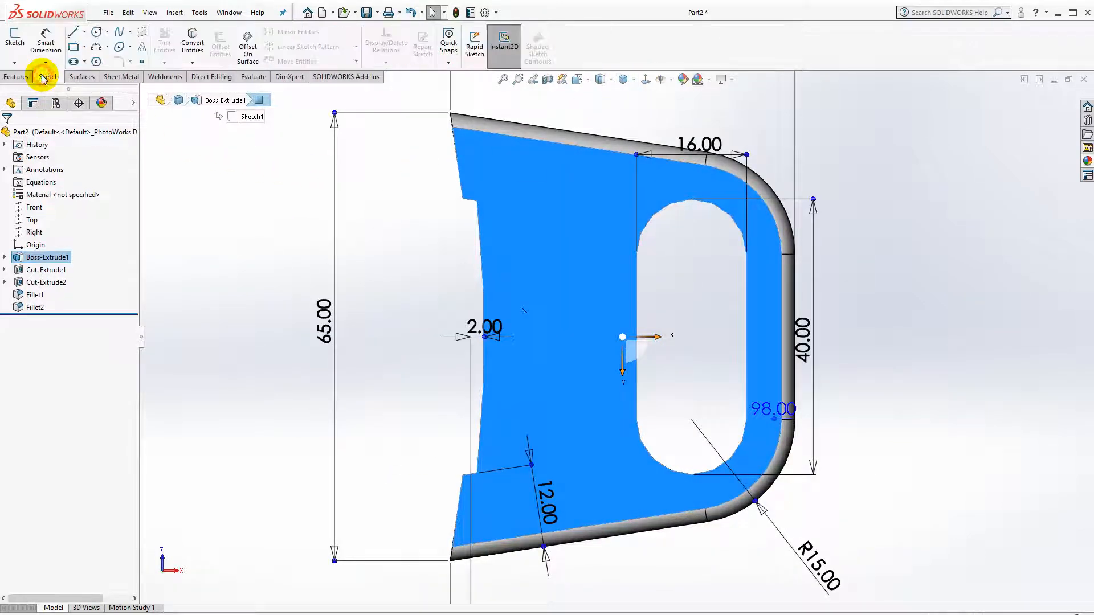
pyautogui.click(17, 45)
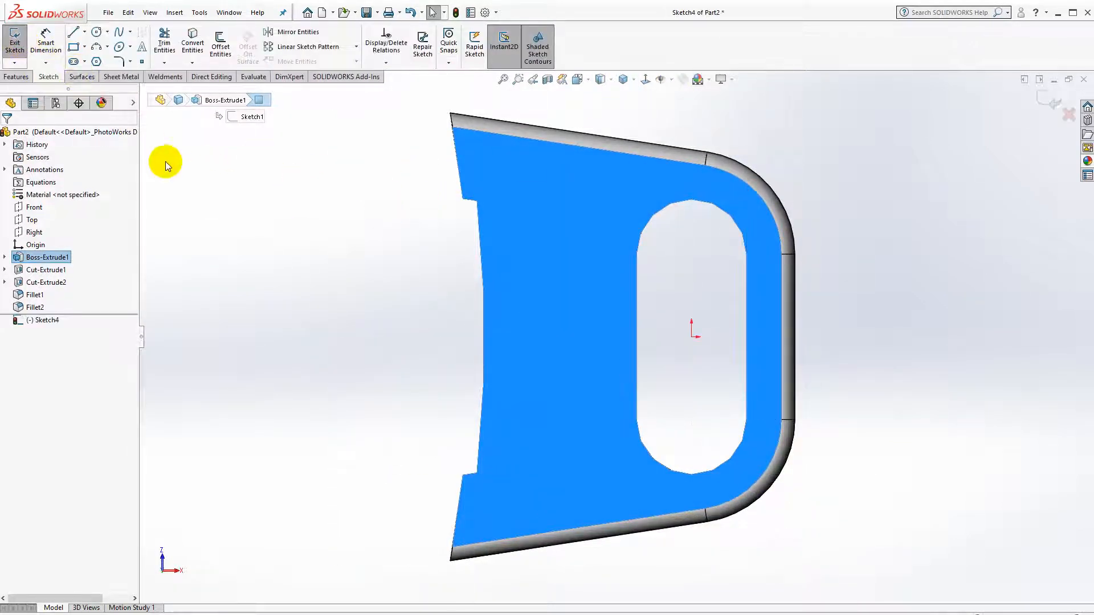
pyautogui.click(74, 47)
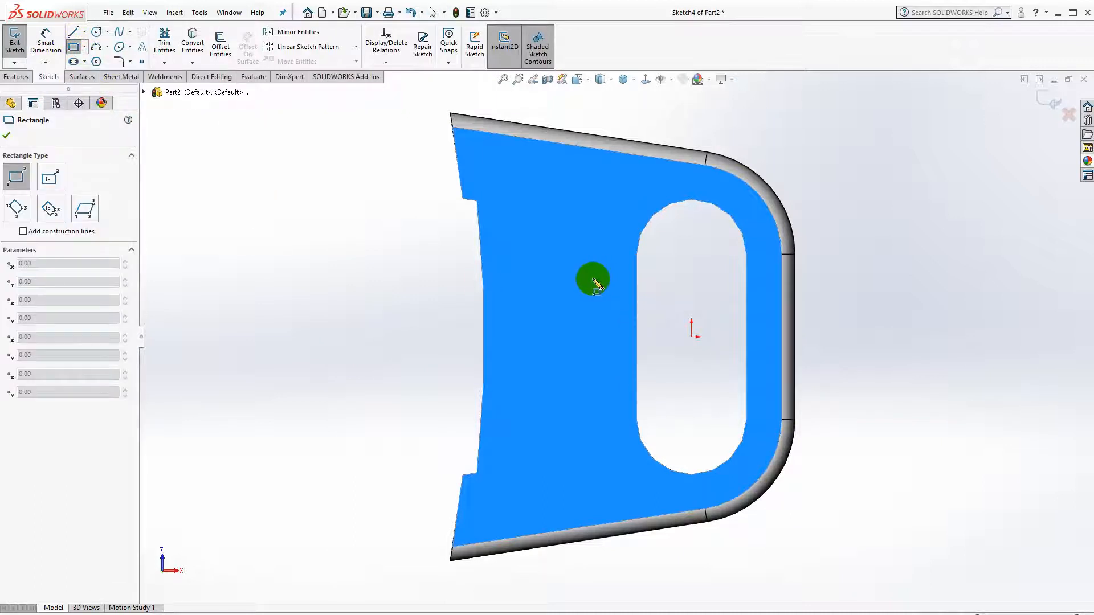
pyautogui.click(593, 280)
pyautogui.click(634, 396)
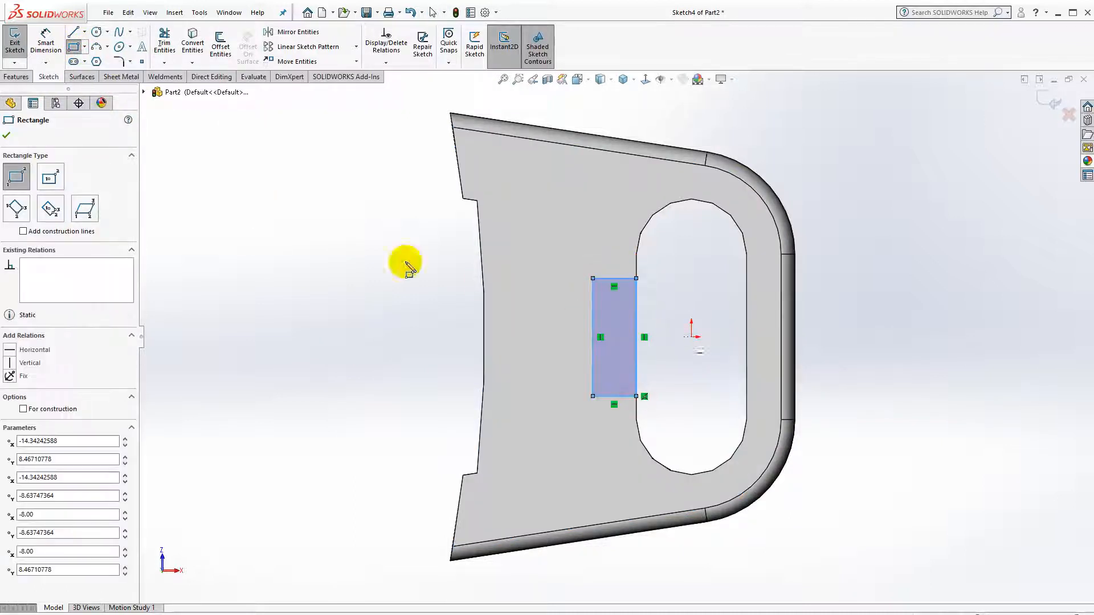
pyautogui.press('Escape')
# - Add a centerline from the origin to the rectangle's far long side and make it horizontal
pyautogui.click(85, 32)
pyautogui.click(100, 42)
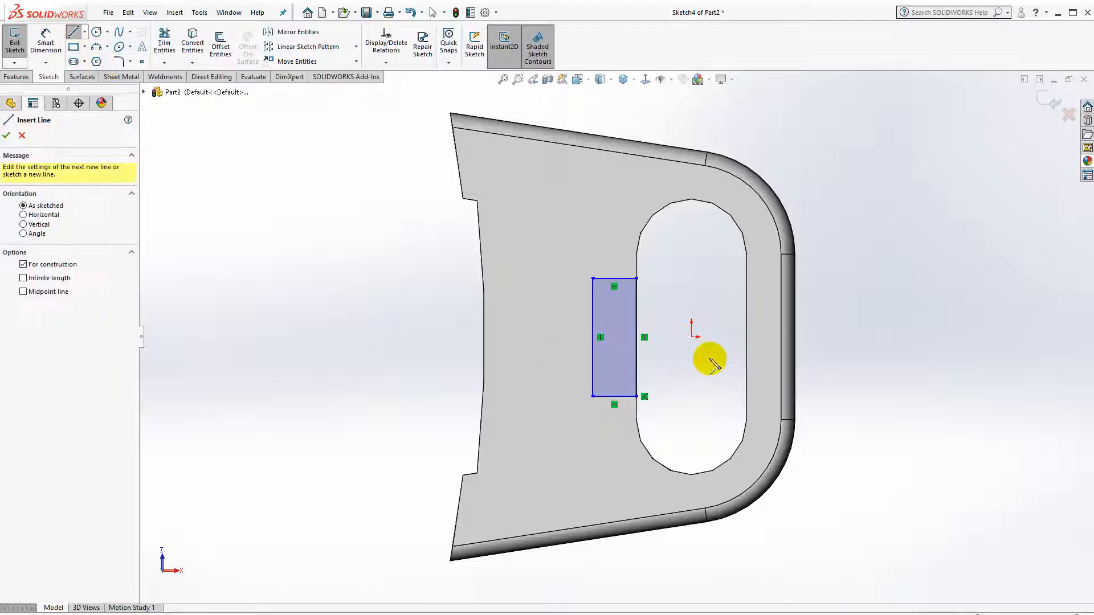
pyautogui.moveTo(692, 338); pyautogui.dragTo(601, 337)
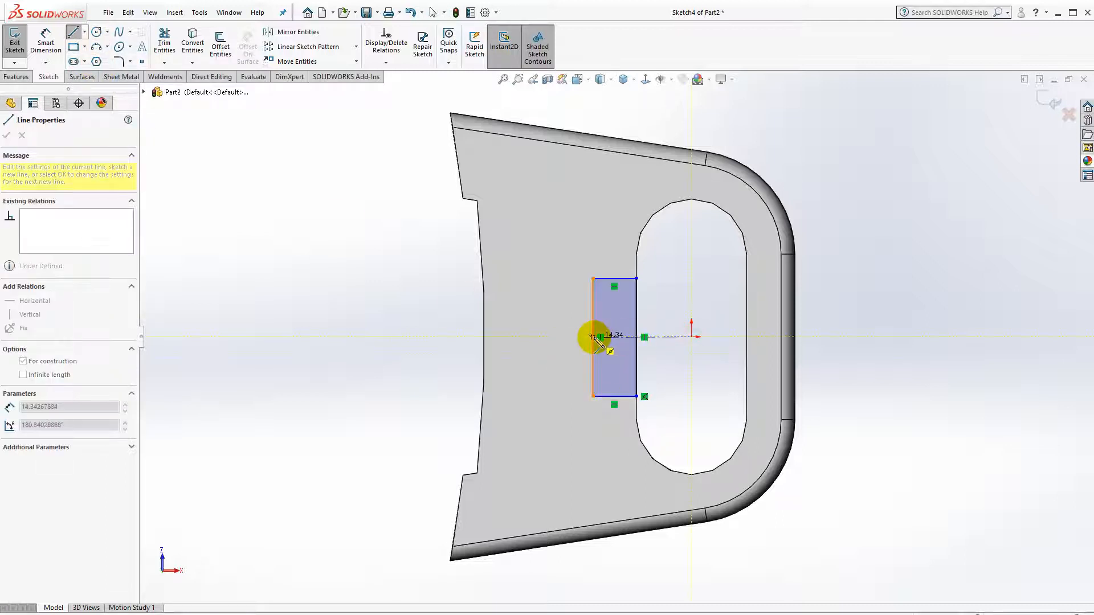
pyautogui.scroll(-3, 595, 337)
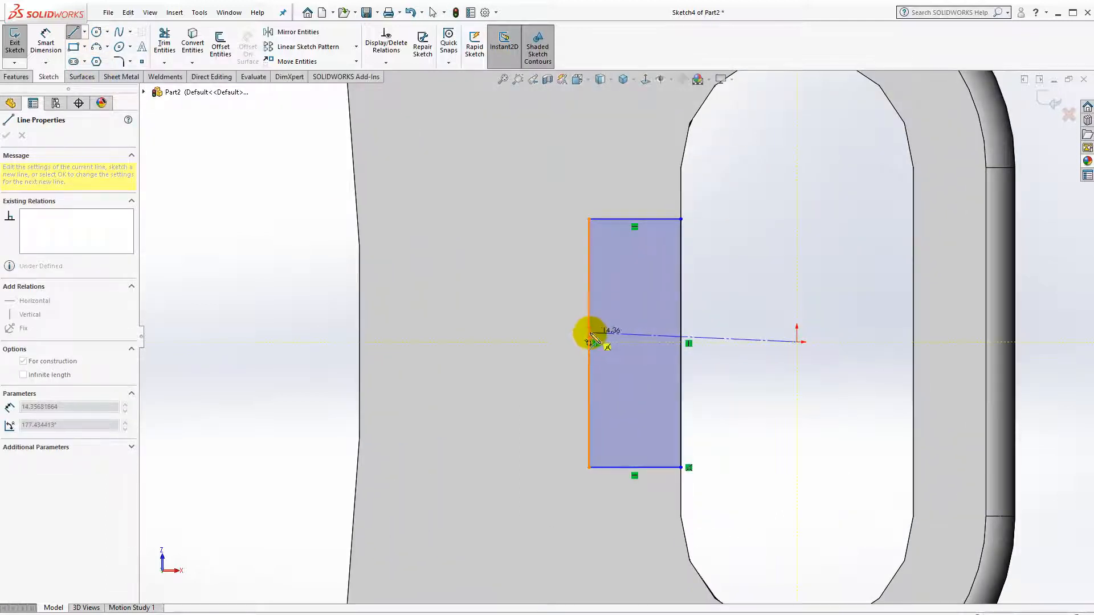
pyautogui.press('Escape')
pyautogui.click(714, 341)
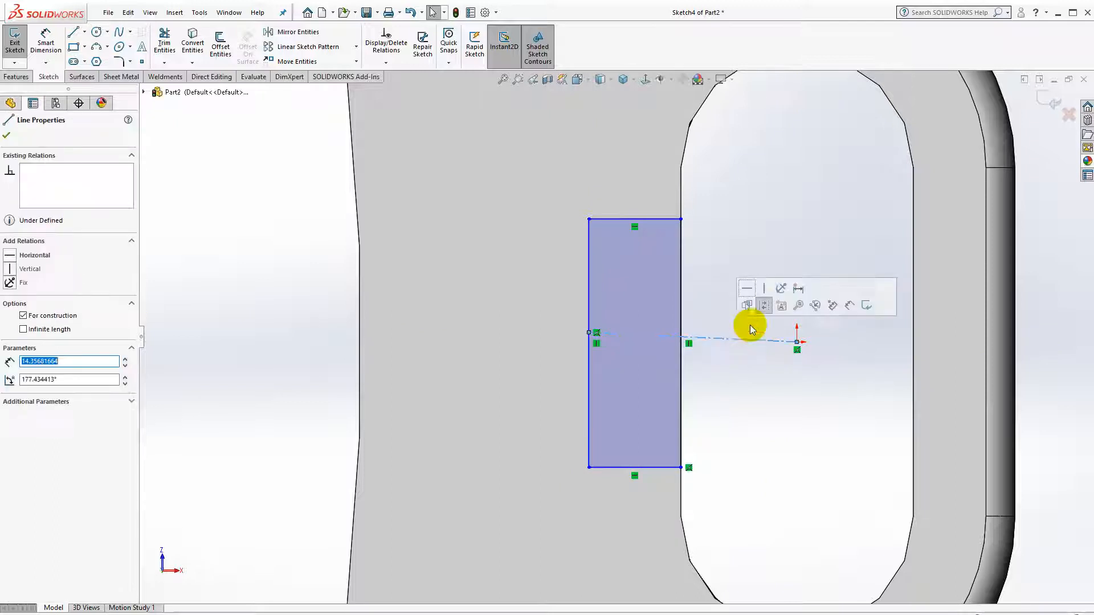
pyautogui.click(747, 289)
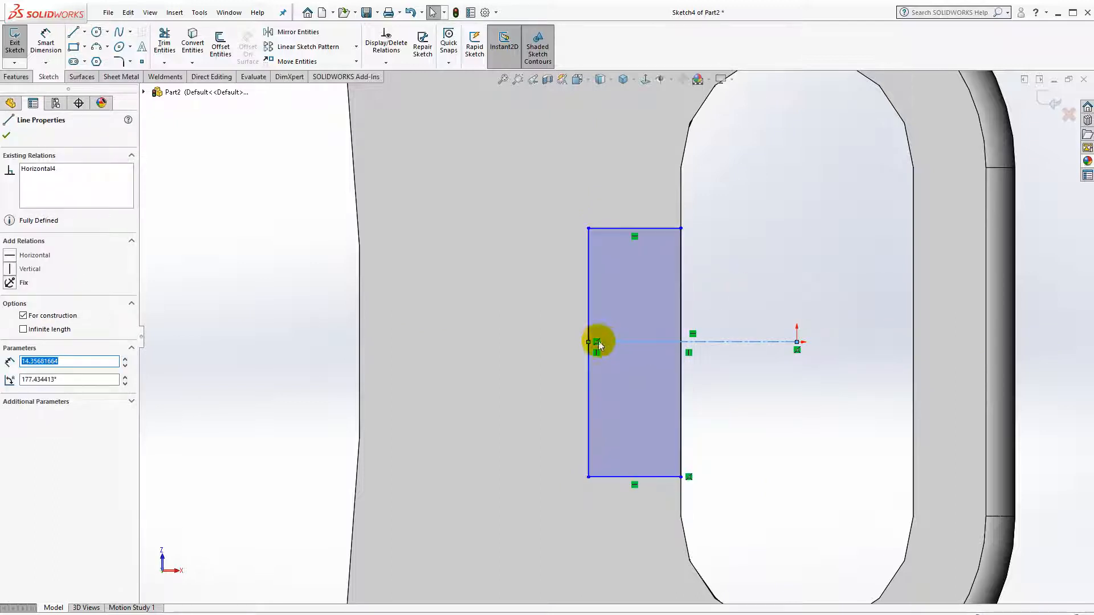
# - Apply a Midpoint relation between the centerline's endpoint and the rectangle's far long side
pyautogui.click(588, 317)
pyautogui.keyDown('ctrl'); pyautogui.click(588, 342); pyautogui.keyUp('ctrl')
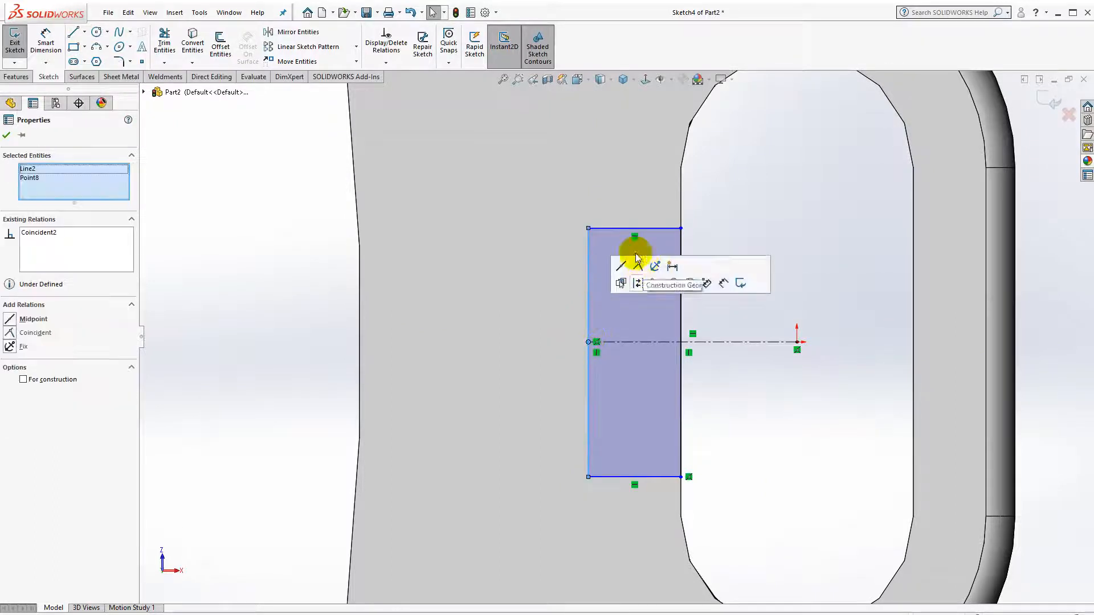
pyautogui.click(623, 266)
pyautogui.click(269, 281)
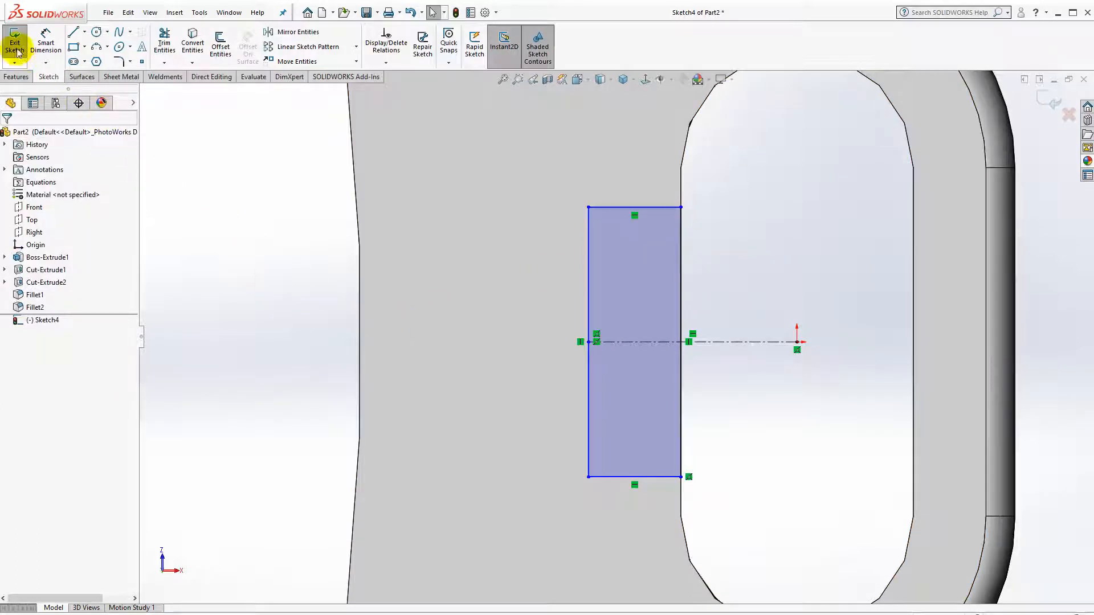
# - Dimension the rectangle's long side as 12 mm and its short side as 7 mm
pyautogui.click(35, 43)
pyautogui.click(589, 290)
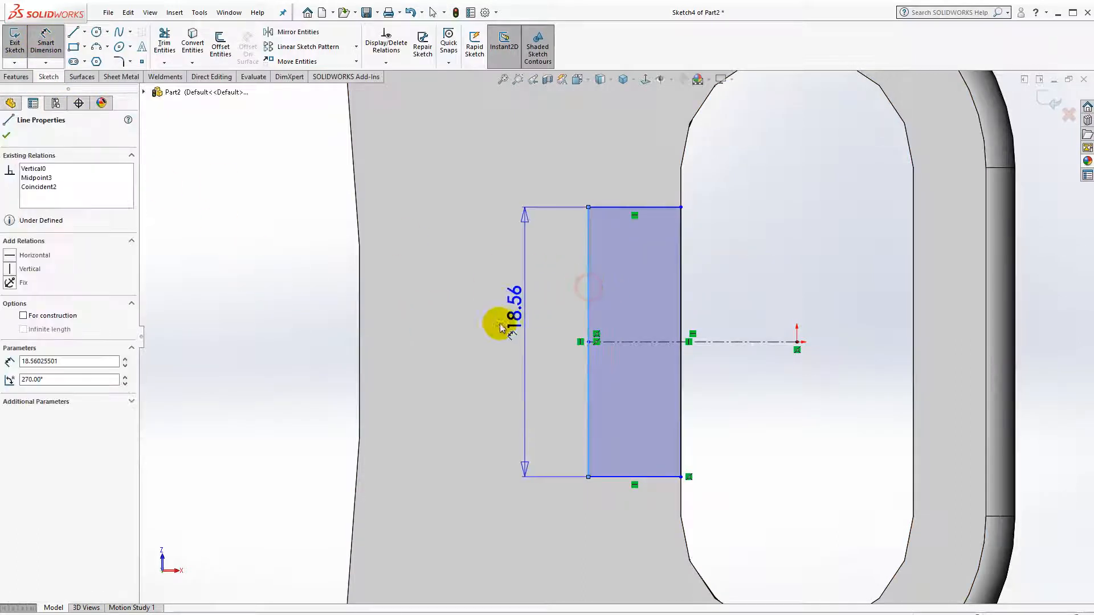
pyautogui.click(495, 326)
pyautogui.write('12')
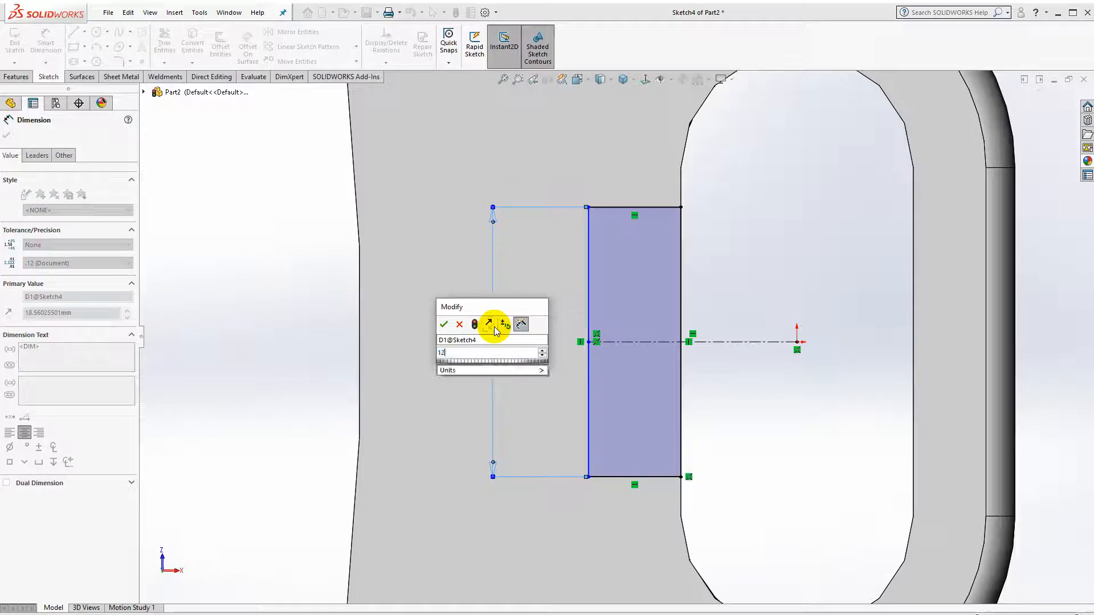
pyautogui.press('Return')
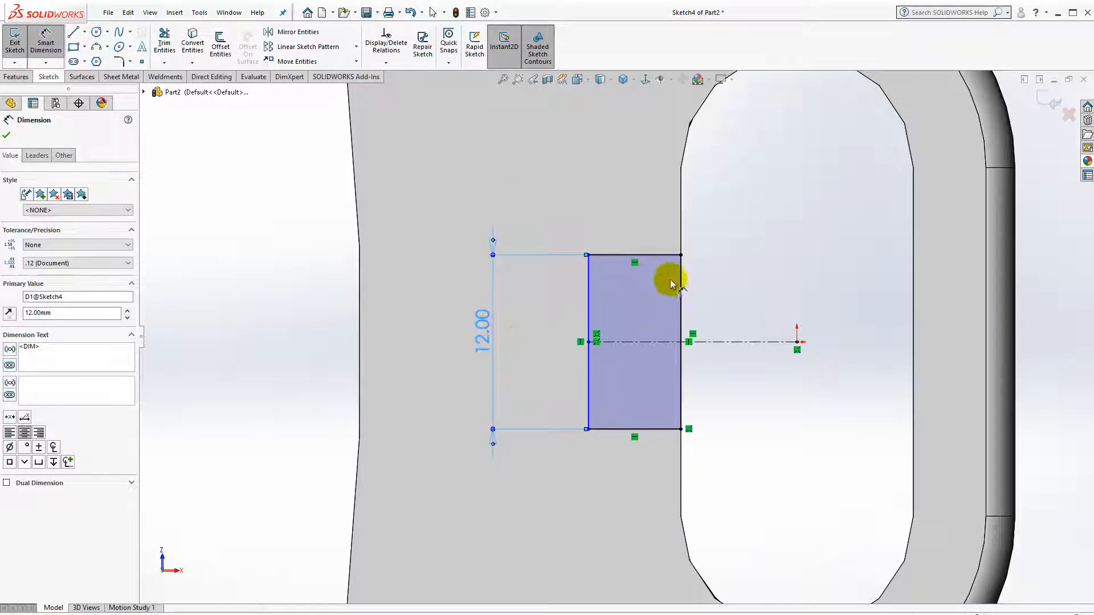
pyautogui.click(650, 240)
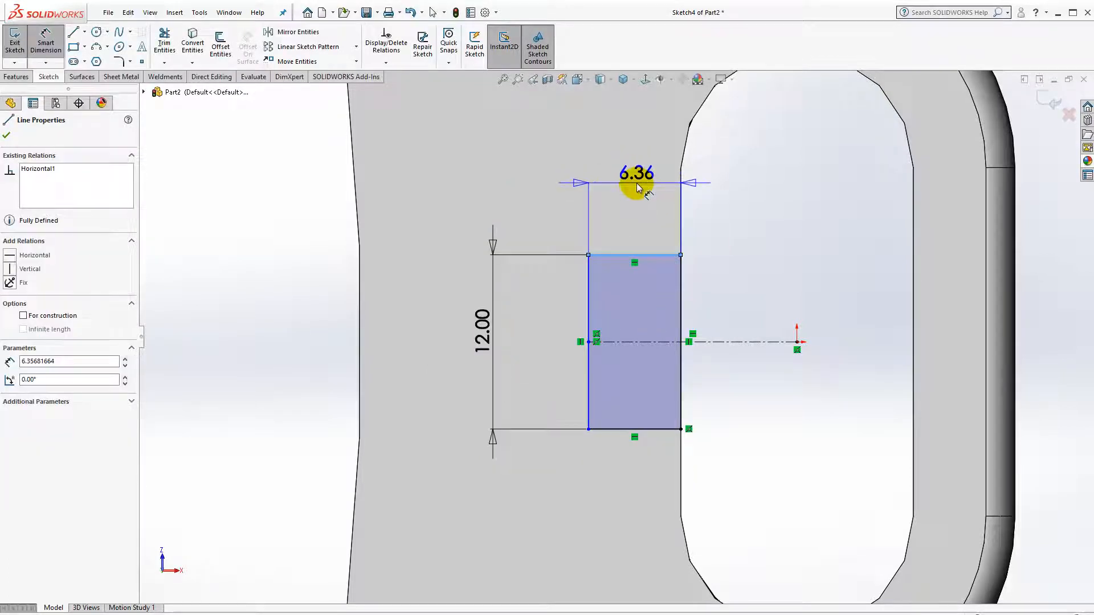
pyautogui.click(637, 185)
pyautogui.press('Return')
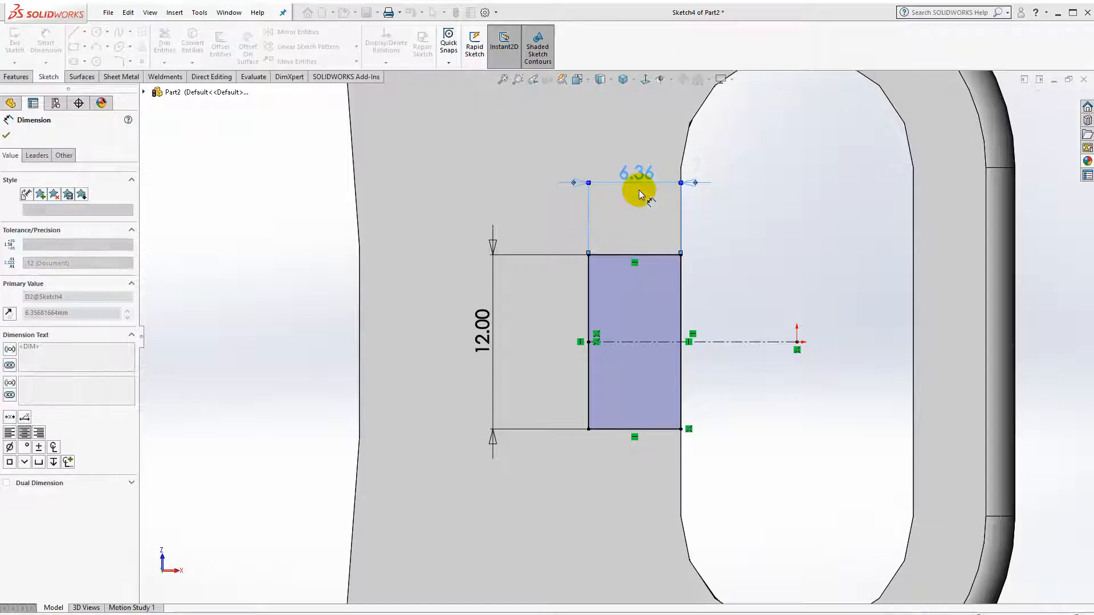
pyautogui.press('Escape')
pyautogui.scroll(1, 675, 261)
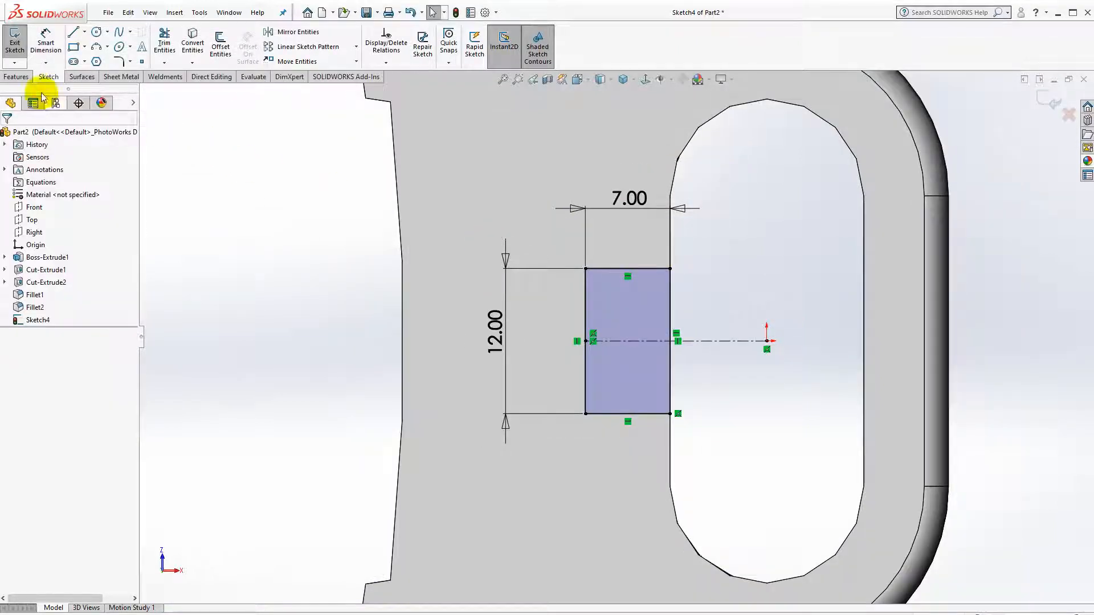
# - Cut the rectangle Through All with an Extruded Cut starting at a 1.5 mm offset, reversed into the body
pyautogui.click(23, 77)
pyautogui.click(167, 45)
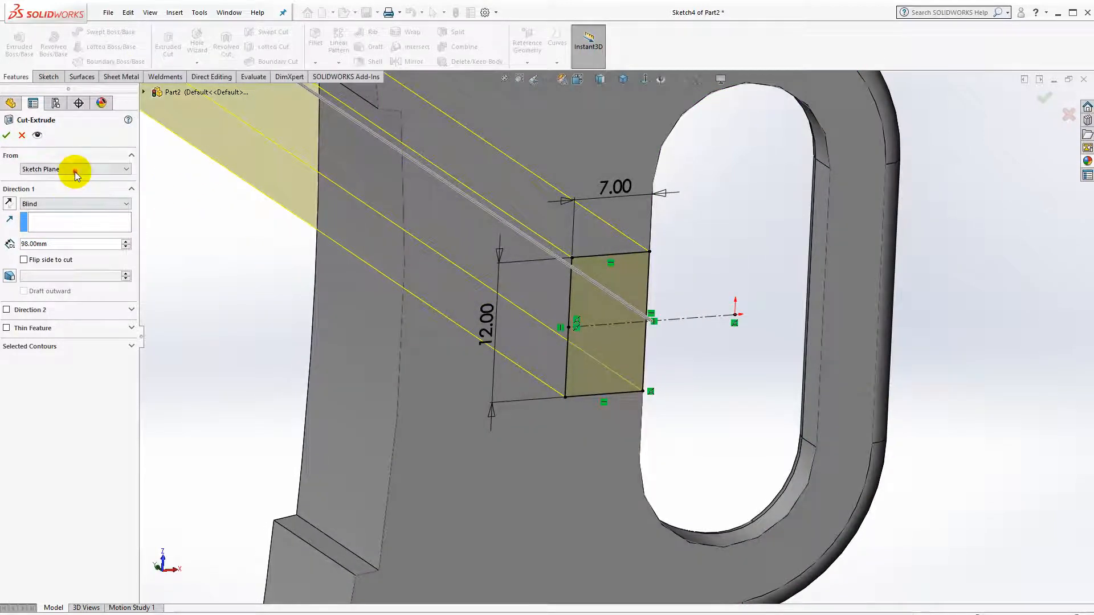
pyautogui.click(74, 202)
pyautogui.moveTo(66, 185); pyautogui.dragTo(11, 208)
pyautogui.write('1.5')
pyautogui.press('Return')
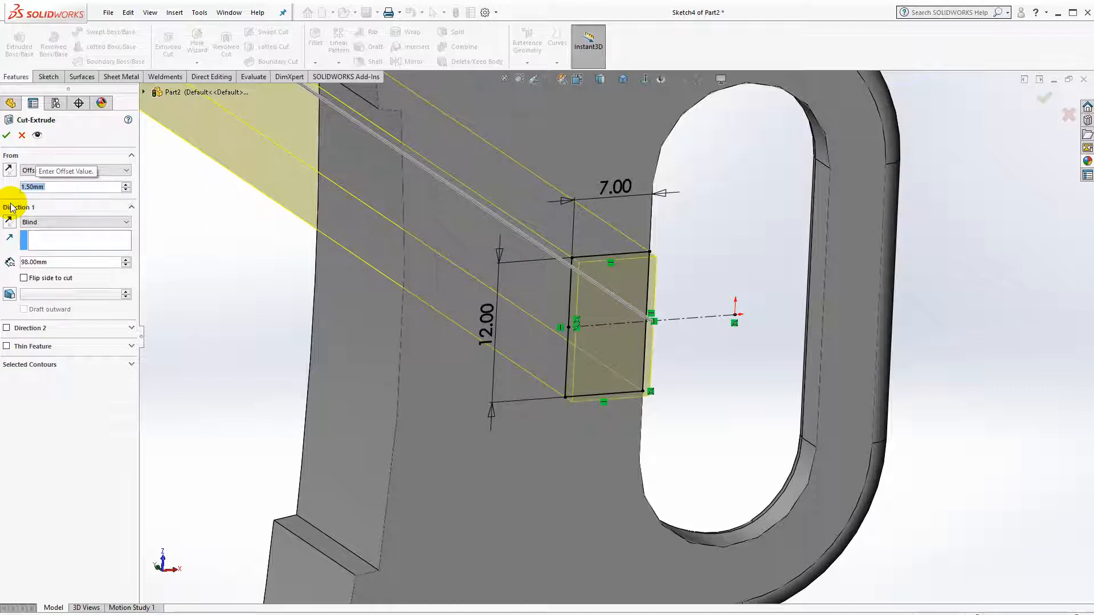
pyautogui.click(9, 169)
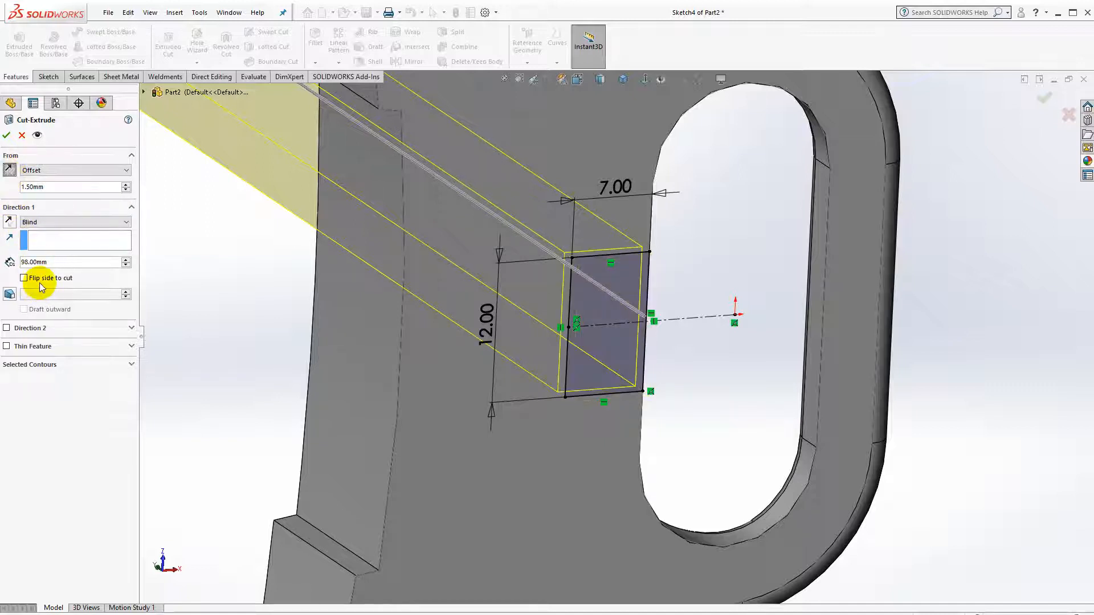
pyautogui.click(39, 224)
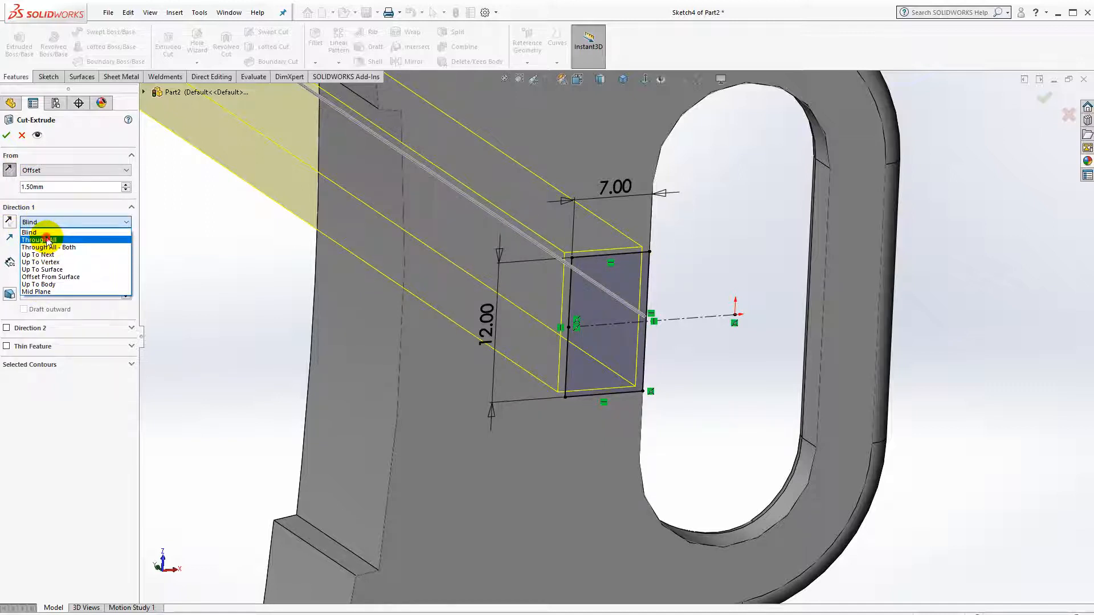
pyautogui.click(48, 240)
pyautogui.click(8, 135)
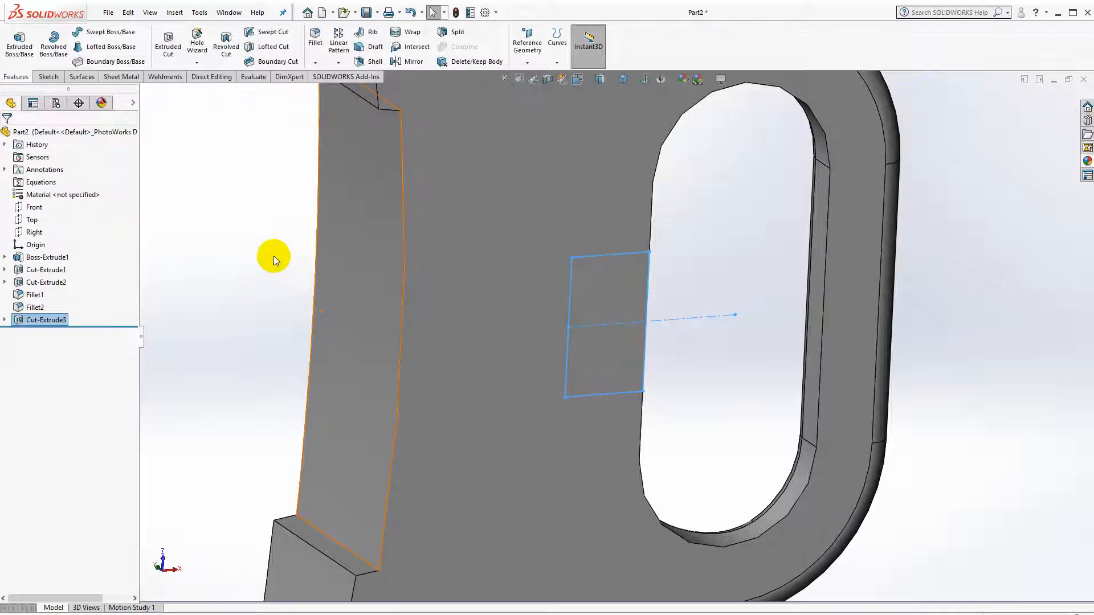
pyautogui.scroll(5, 293, 261)
pyautogui.moveTo(464, 273); pyautogui.dragTo(383, 229, button='middle')
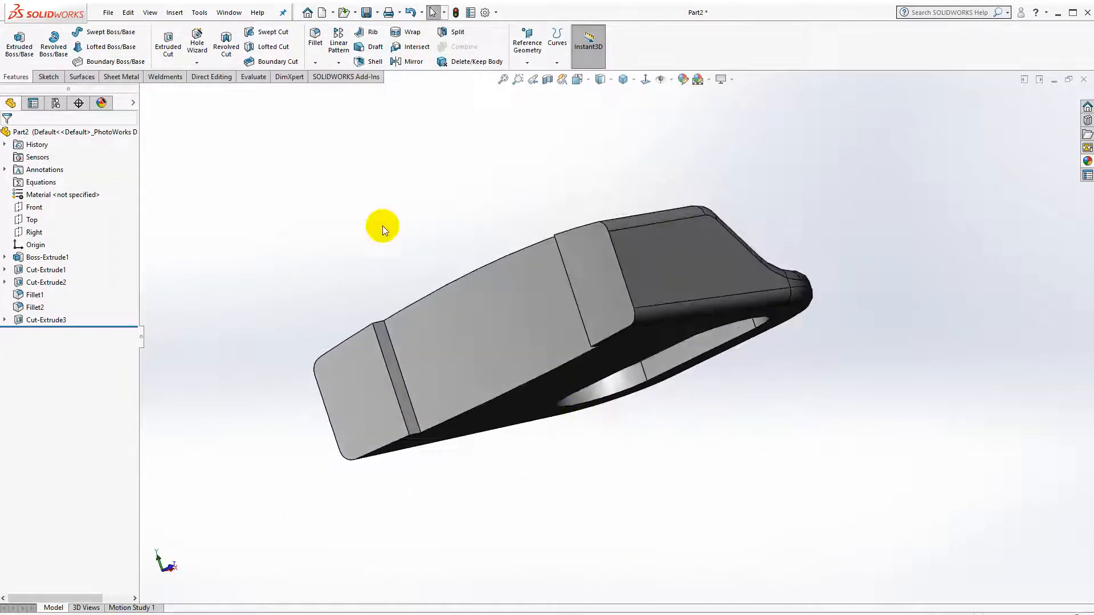
pyautogui.click(371, 62)
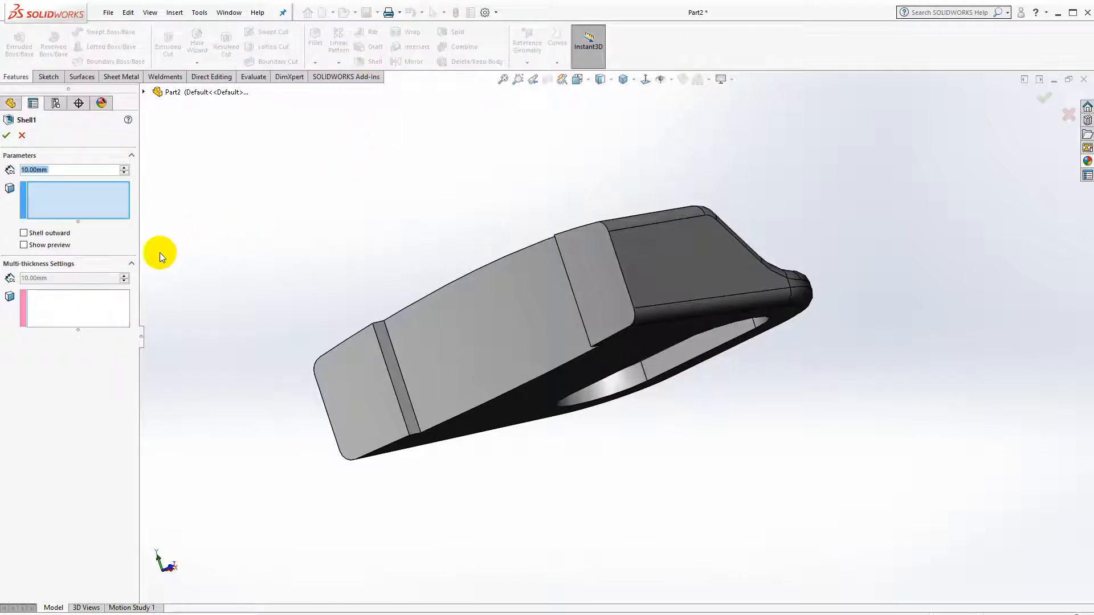
pyautogui.write('1.5')
pyautogui.press('Return')
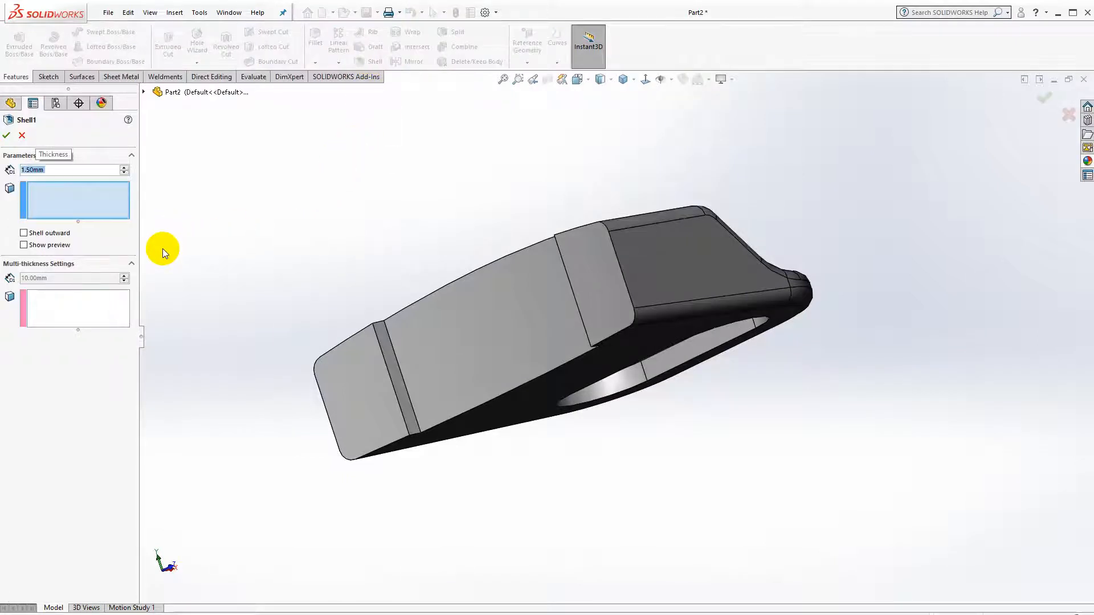
pyautogui.click(460, 357)
pyautogui.click(378, 373)
pyautogui.click(394, 371)
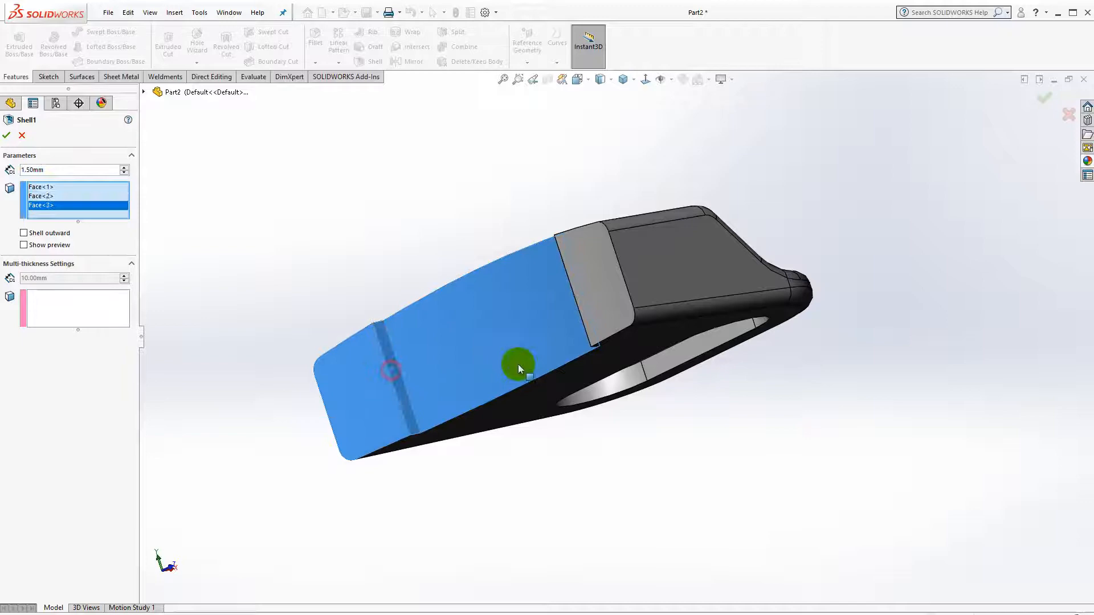
pyautogui.click(619, 295)
pyautogui.moveTo(620, 295); pyautogui.dragTo(867, 336, button='middle')
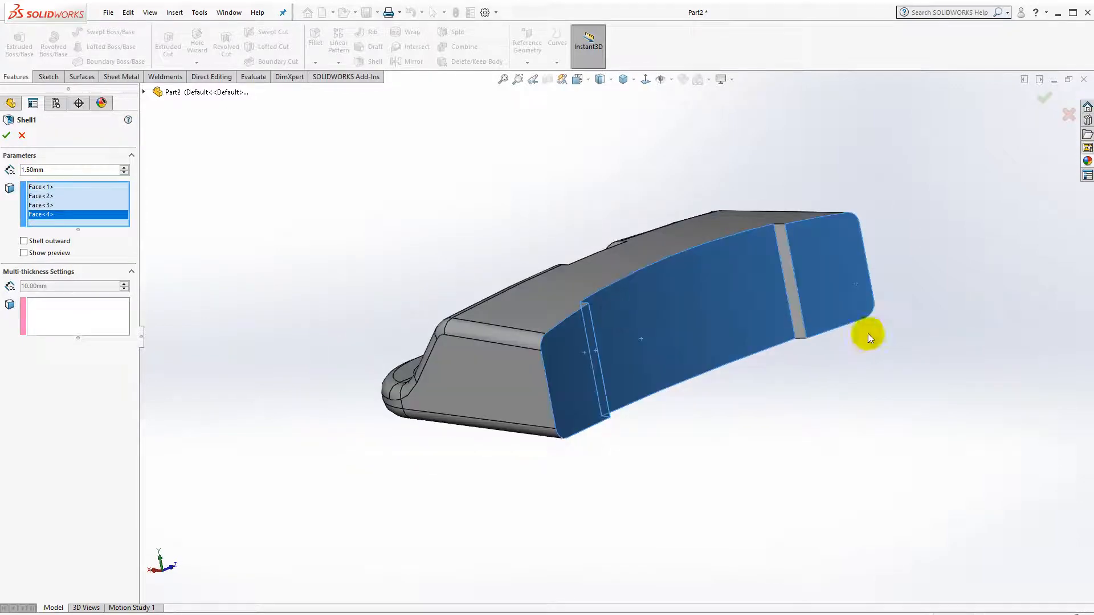
pyautogui.click(790, 282)
pyautogui.click(23, 262)
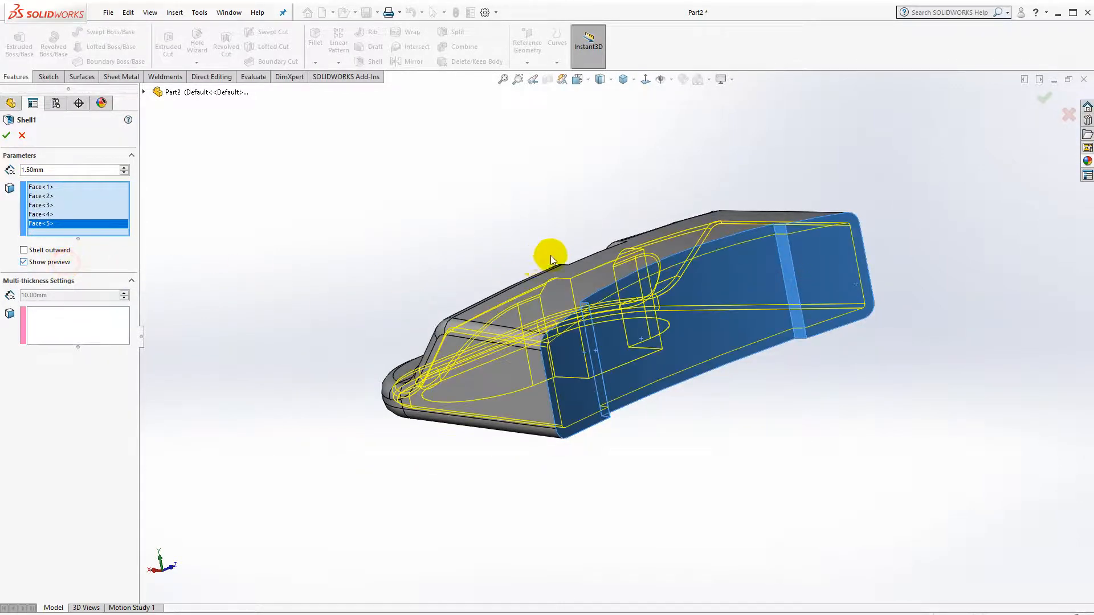
pyautogui.moveTo(551, 254); pyautogui.dragTo(443, 319, button='middle')
pyautogui.press('Escape')
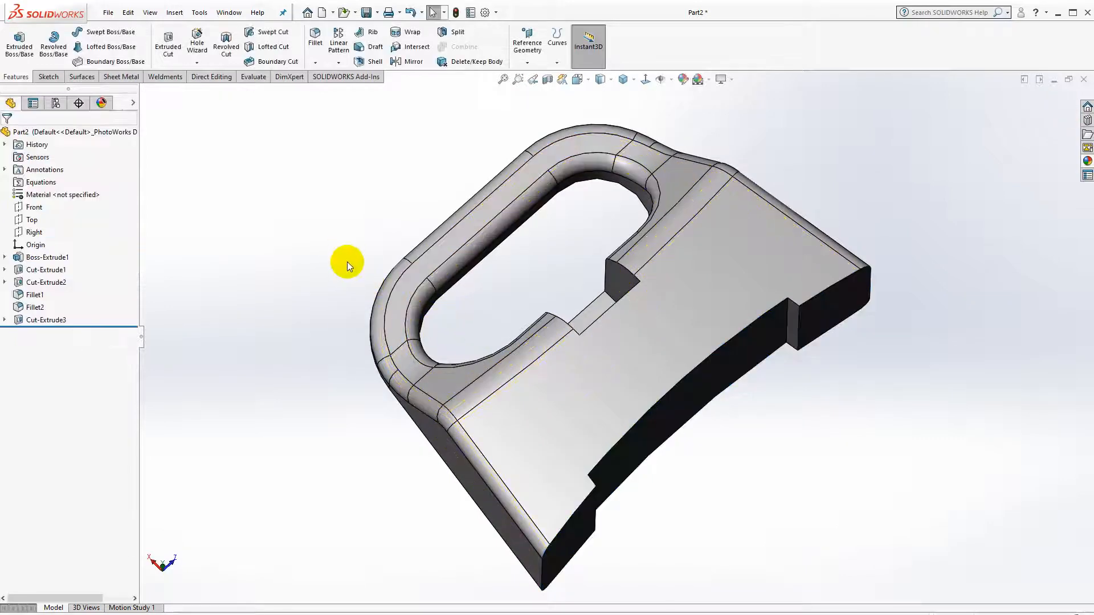
# - Split the part along the Right plane, marking both the notched main portion and the loop end as resulting bodies
pyautogui.moveTo(286, 217); pyautogui.dragTo(481, 337, button='middle')
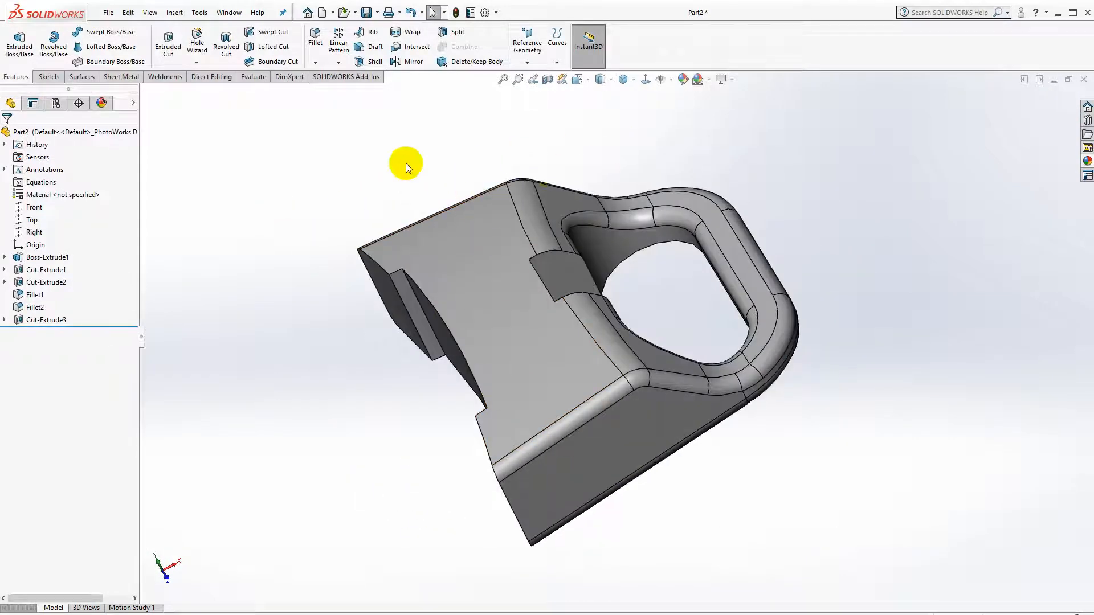
pyautogui.click(444, 35)
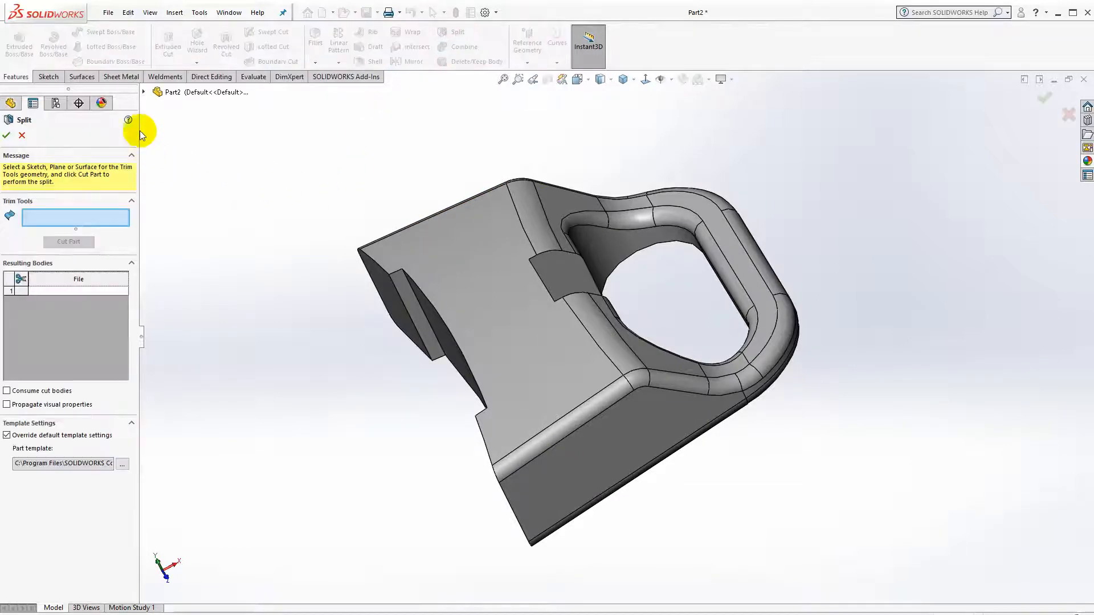
pyautogui.click(144, 92)
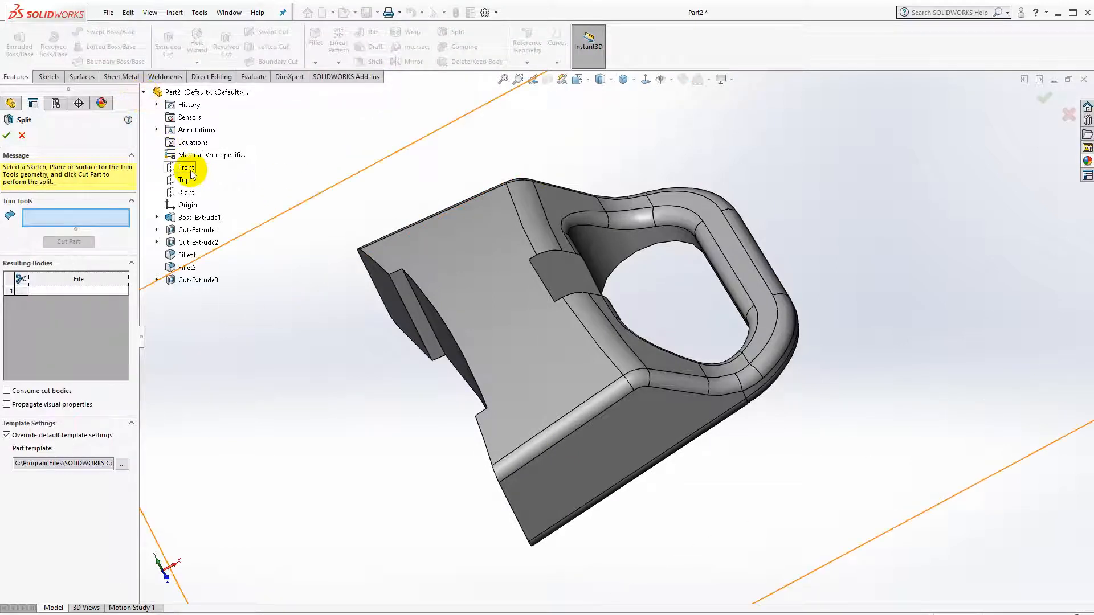
pyautogui.moveTo(458, 258); pyautogui.dragTo(451, 211, button='middle')
pyautogui.click(68, 242)
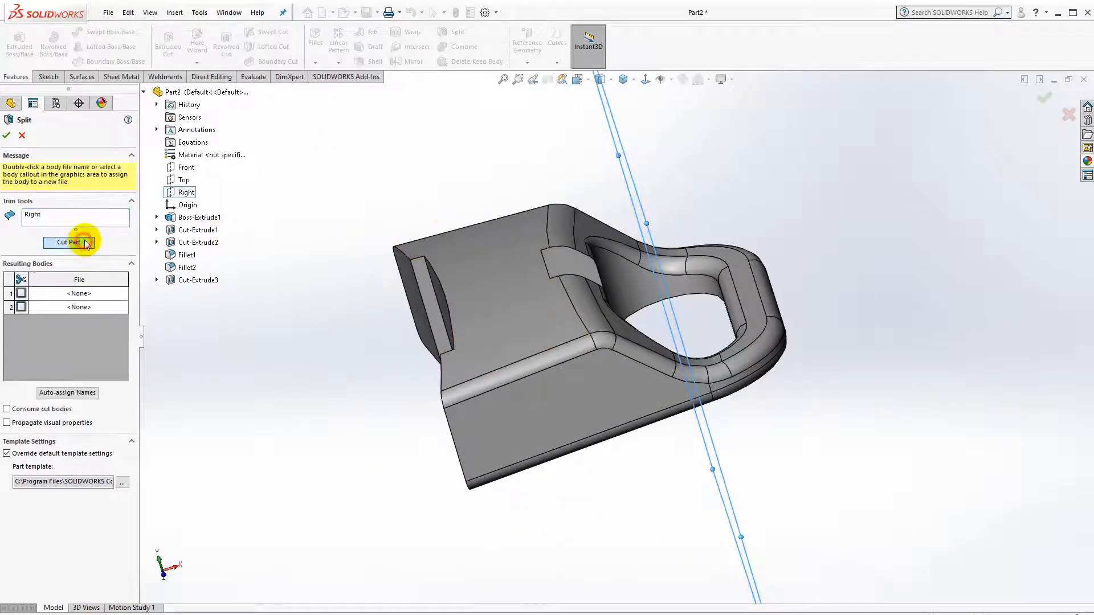
pyautogui.click(516, 325)
pyautogui.click(710, 361)
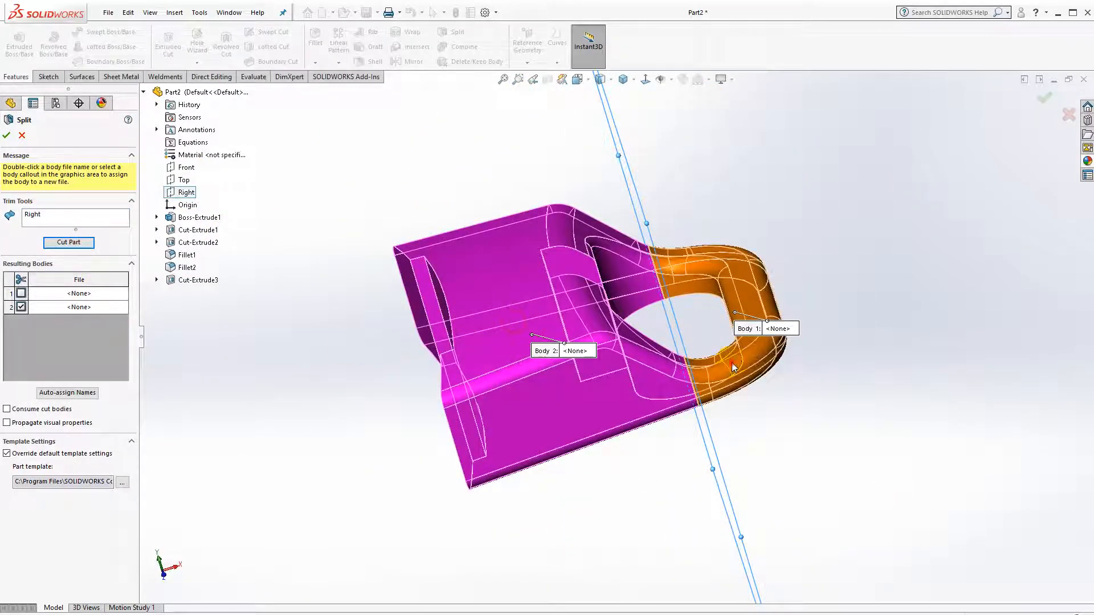
pyautogui.click(7, 136)
# - Hide the loop-end solid body produced by the split
pyautogui.click(236, 203)
pyautogui.click(5, 183)
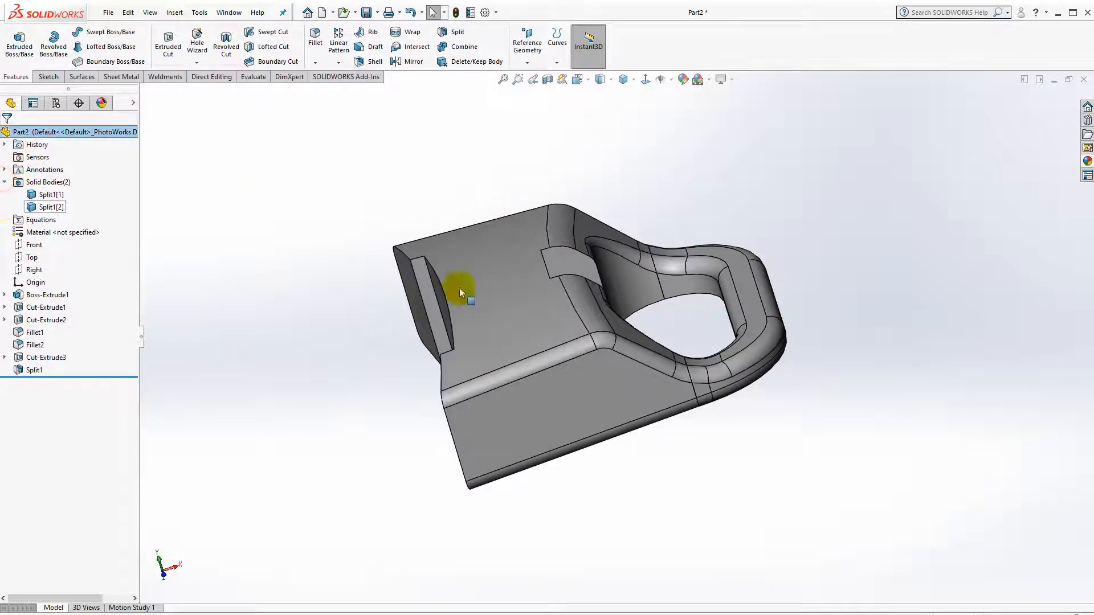
pyautogui.click(53, 197)
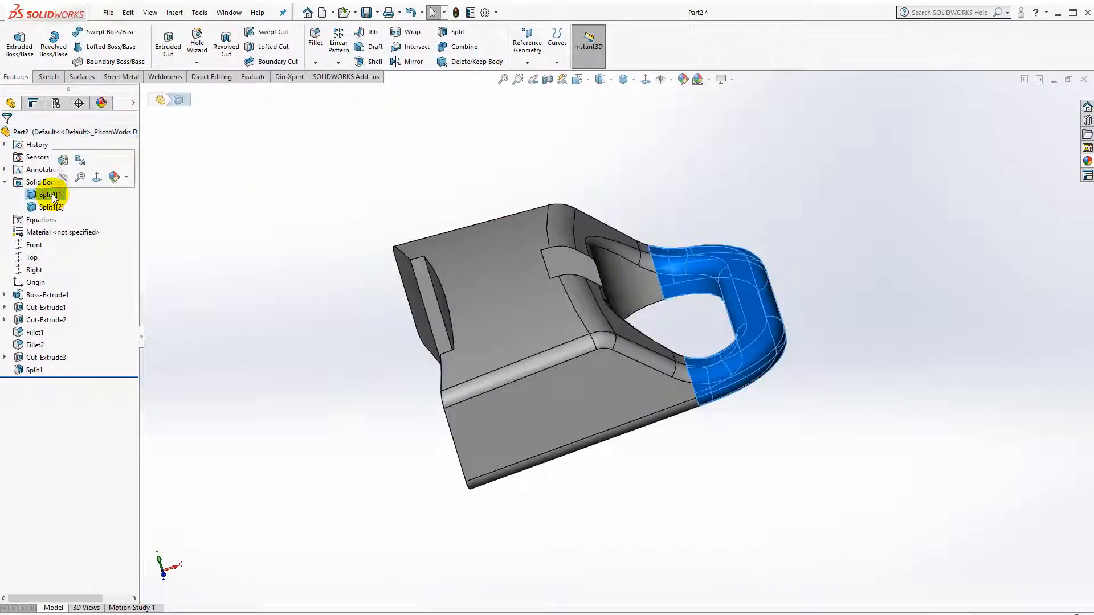
pyautogui.click(62, 181)
# - Start a 1.5 mm Shell on the visible main body, selecting the two split stub faces for removal
pyautogui.moveTo(435, 313)
pyautogui.mouseDown(button='middle')
pyautogui.moveTo(330, 361)
pyautogui.moveTo(440, 326)
pyautogui.mouseUp(button='middle')
pyautogui.click(370, 61)
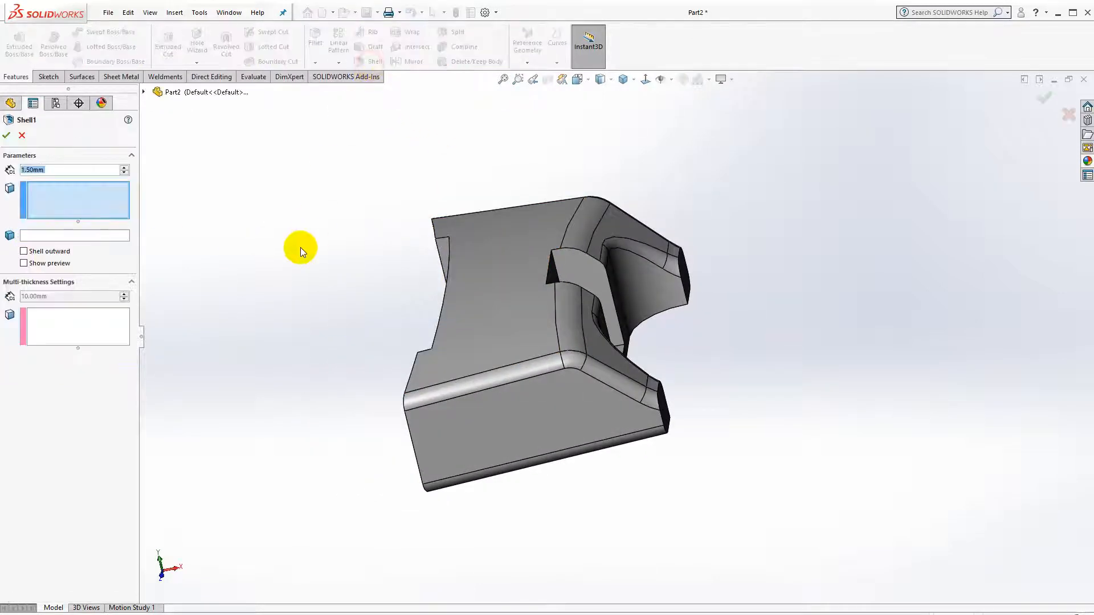
pyautogui.moveTo(635, 380); pyautogui.dragTo(524, 390, button='middle')
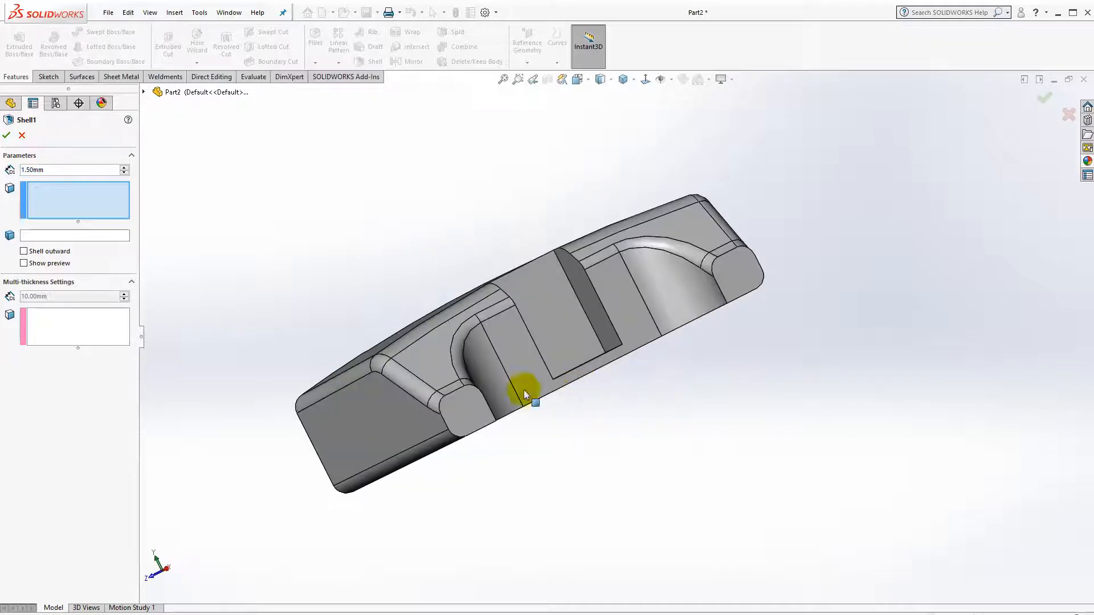
pyautogui.click(455, 410)
pyautogui.click(726, 278)
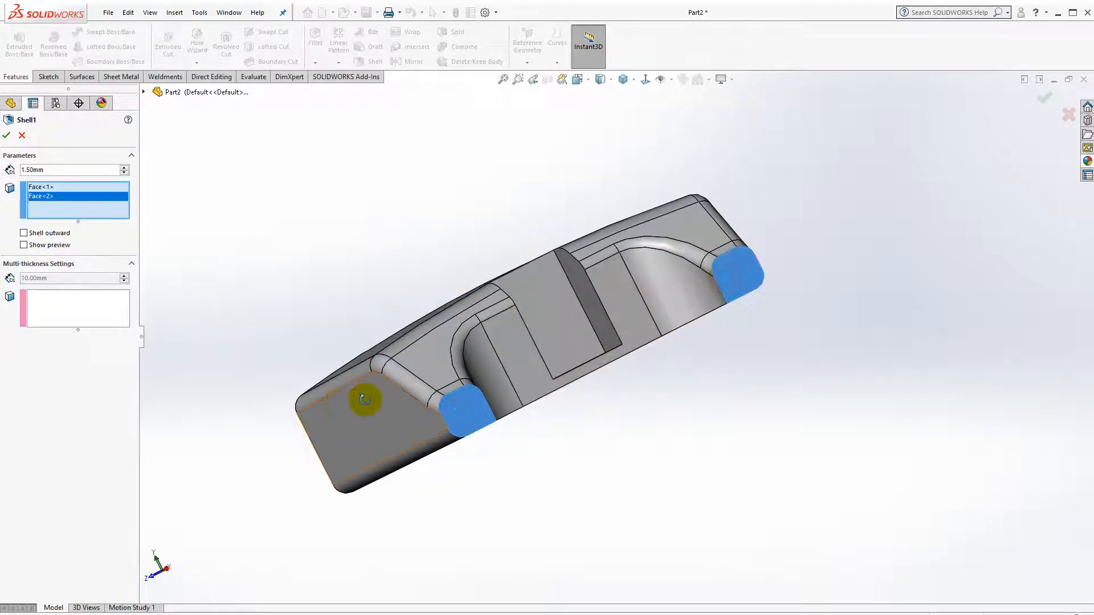
# - Add the five faces of the stepped, curved end opposite the handle to the removed faces, preview the shell and complete it
pyautogui.moveTo(359, 399); pyautogui.dragTo(496, 347, button='middle')
pyautogui.click(496, 347)
pyautogui.click(363, 326)
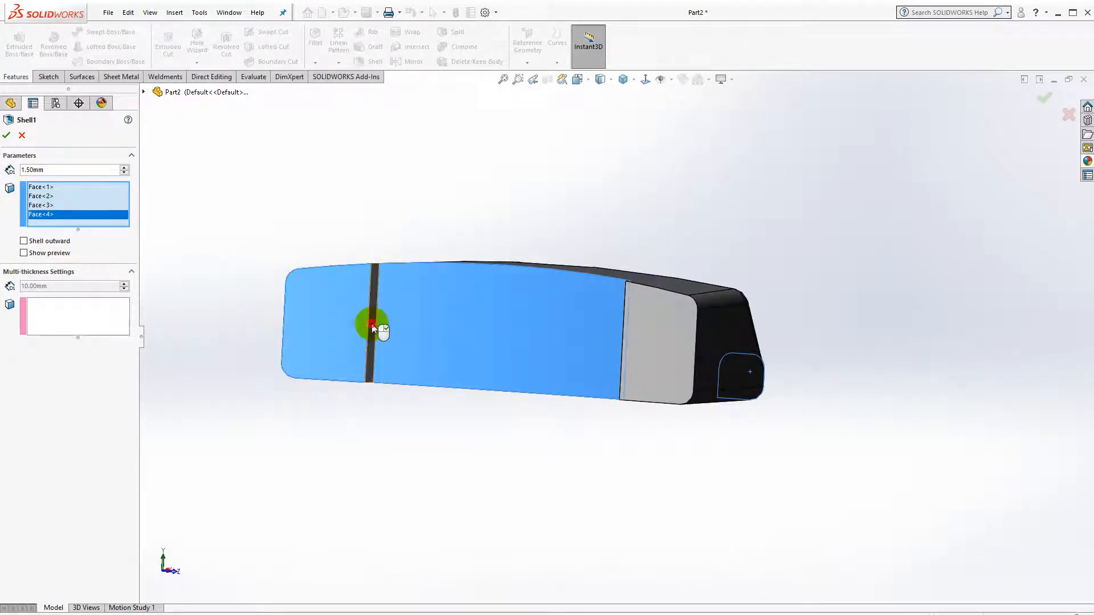
pyautogui.click(374, 329)
pyautogui.click(655, 341)
pyautogui.moveTo(513, 369); pyautogui.dragTo(530, 487, button='middle')
pyautogui.click(696, 339)
pyautogui.click(24, 281)
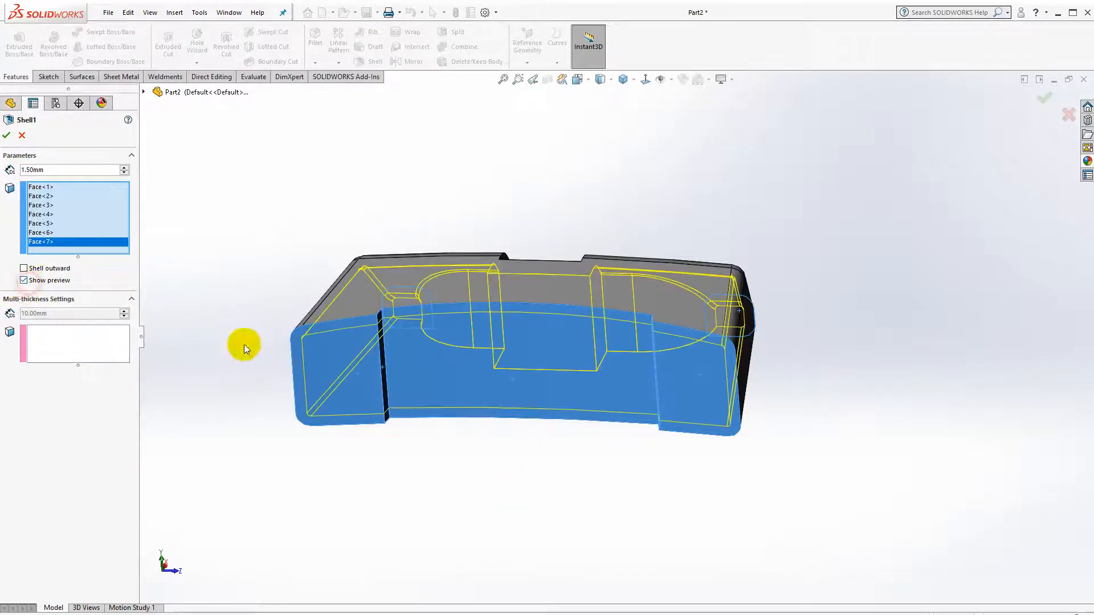
pyautogui.moveTo(244, 344); pyautogui.dragTo(310, 471, button='middle')
pyautogui.click(6, 136)
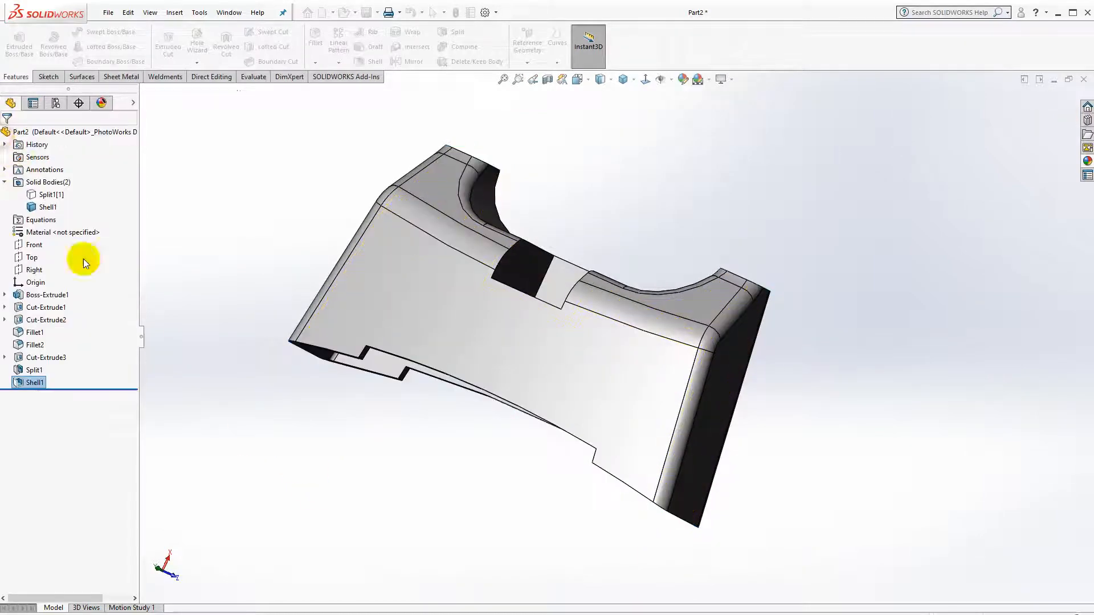
# - Show the hidden loop-end solid body again beside the shelled body
pyautogui.moveTo(542, 406)
pyautogui.mouseDown(button='middle')
pyautogui.moveTo(568, 353)
pyautogui.moveTo(501, 408)
pyautogui.moveTo(547, 422)
pyautogui.mouseUp(button='middle')
pyautogui.click(35, 195)
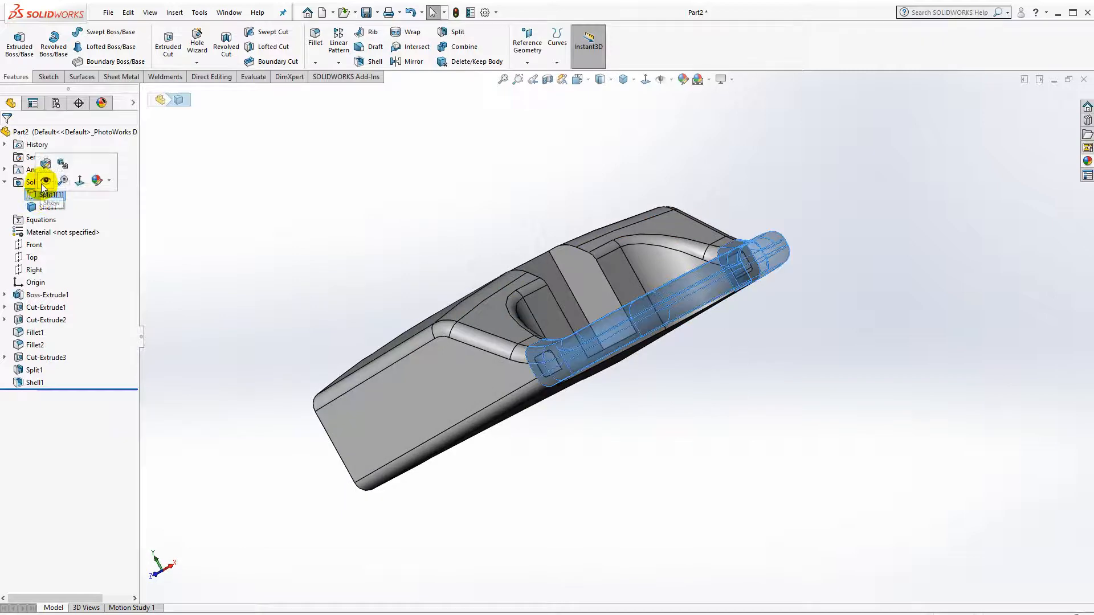
pyautogui.moveTo(268, 266); pyautogui.dragTo(320, 257, button='middle')
pyautogui.click(320, 256)
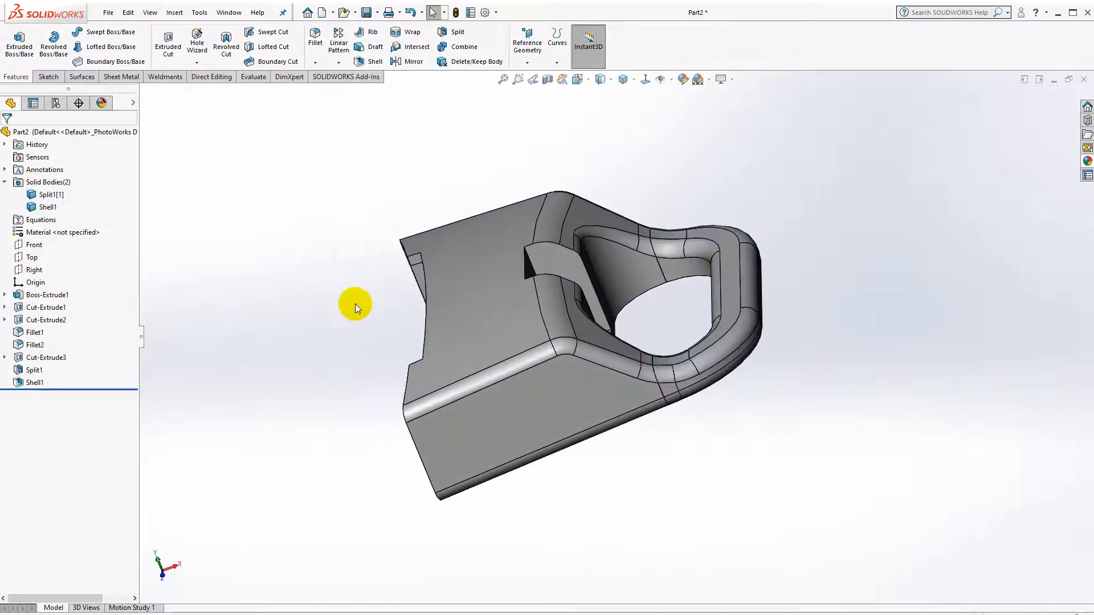
# - Combine the shelled body and the loop-end body into one with the Add operation
pyautogui.moveTo(355, 303); pyautogui.dragTo(373, 288, button='middle')
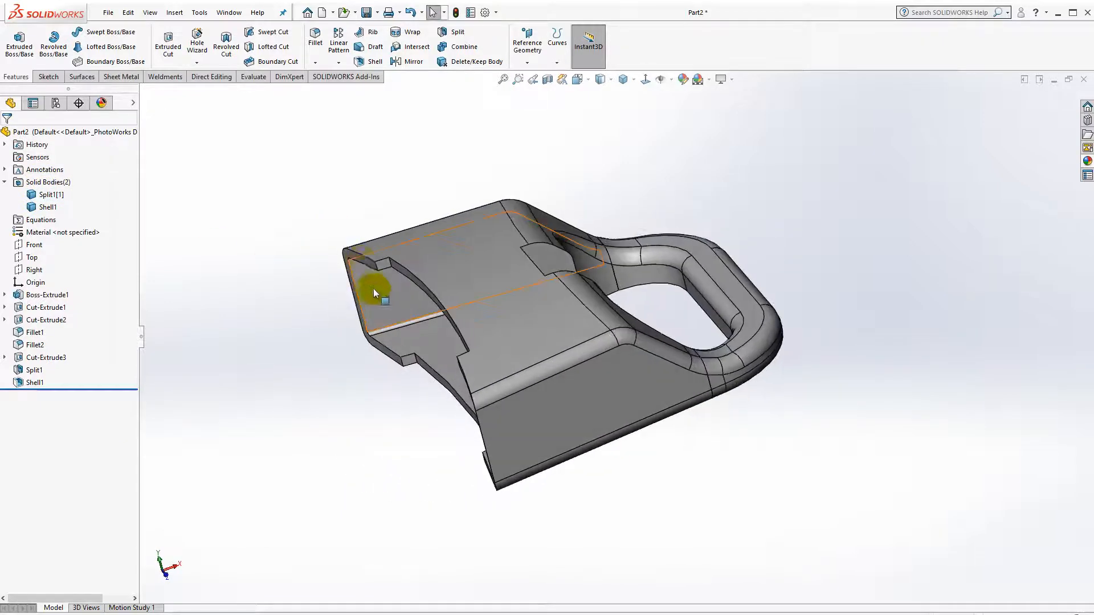
pyautogui.click(453, 46)
pyautogui.click(484, 302)
pyautogui.click(704, 263)
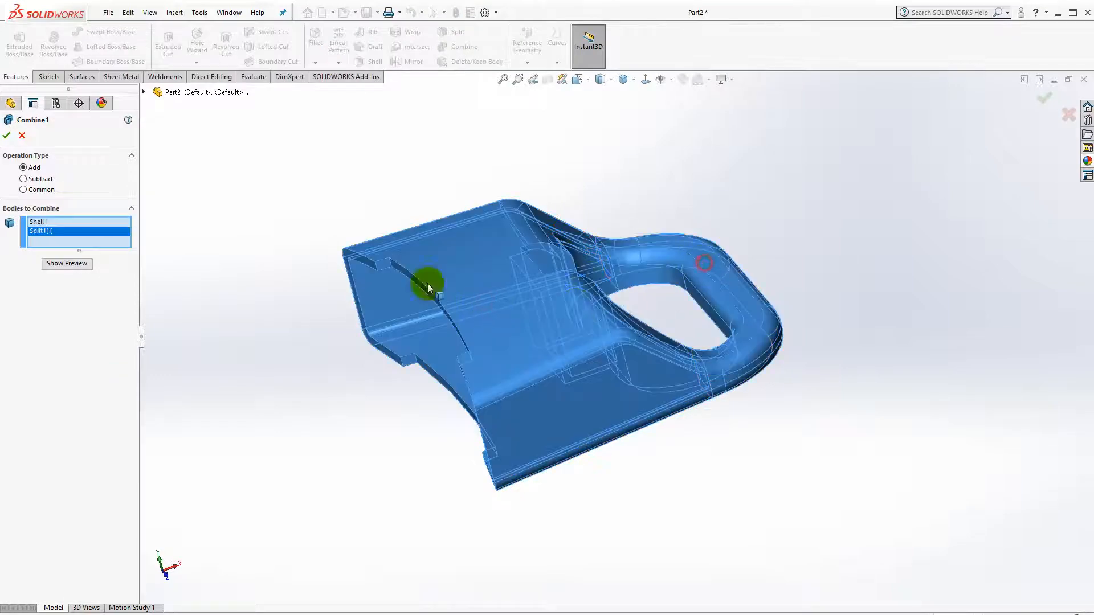
pyautogui.click(9, 137)
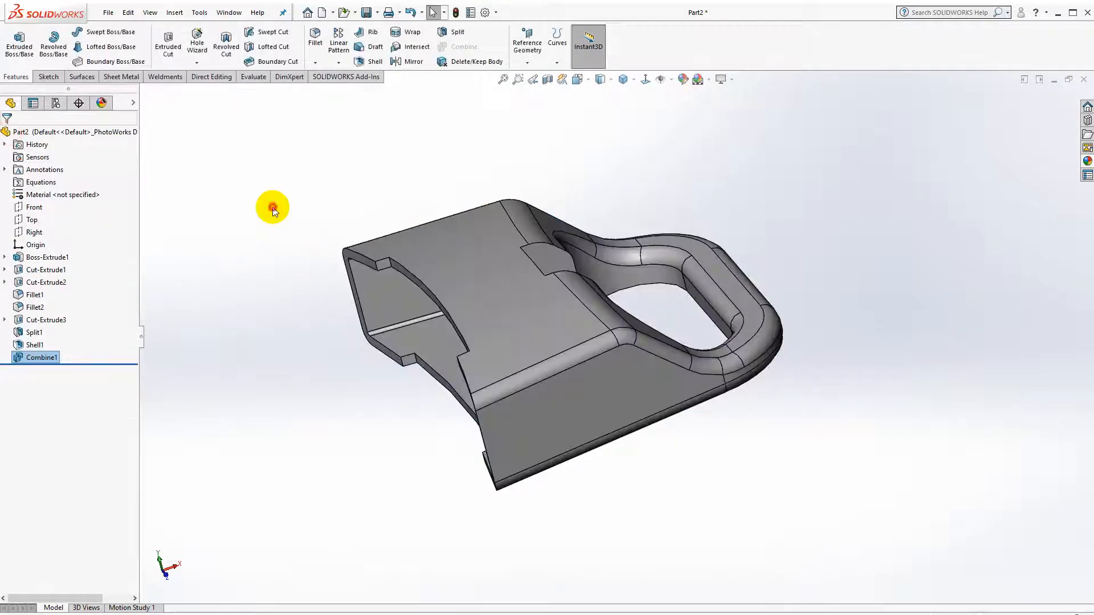
# - Start a sketch on the flat inner face of the rectangular notch and draw a diagonal centerline between its opposite corners
pyautogui.moveTo(272, 205)
pyautogui.mouseDown(button='middle')
pyautogui.moveTo(557, 308)
pyautogui.moveTo(473, 367)
pyautogui.moveTo(660, 295)
pyautogui.moveTo(481, 310)
pyautogui.moveTo(557, 303)
pyautogui.mouseUp(button='middle')
pyautogui.click(556, 303)
pyautogui.click(644, 83)
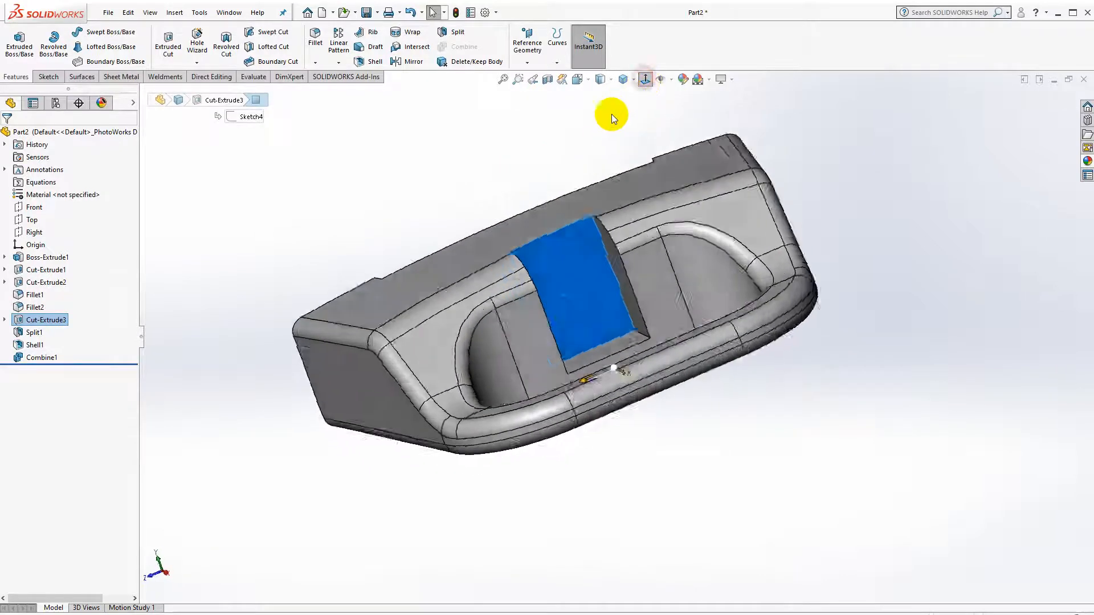
pyautogui.click(44, 73)
pyautogui.click(15, 36)
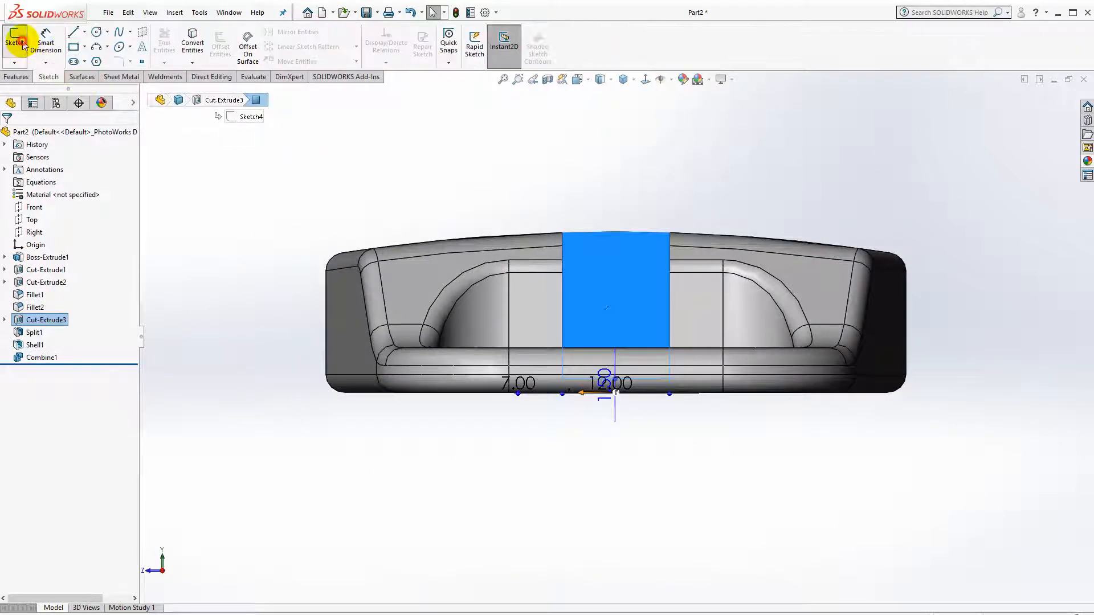
pyautogui.click(84, 32)
pyautogui.click(97, 59)
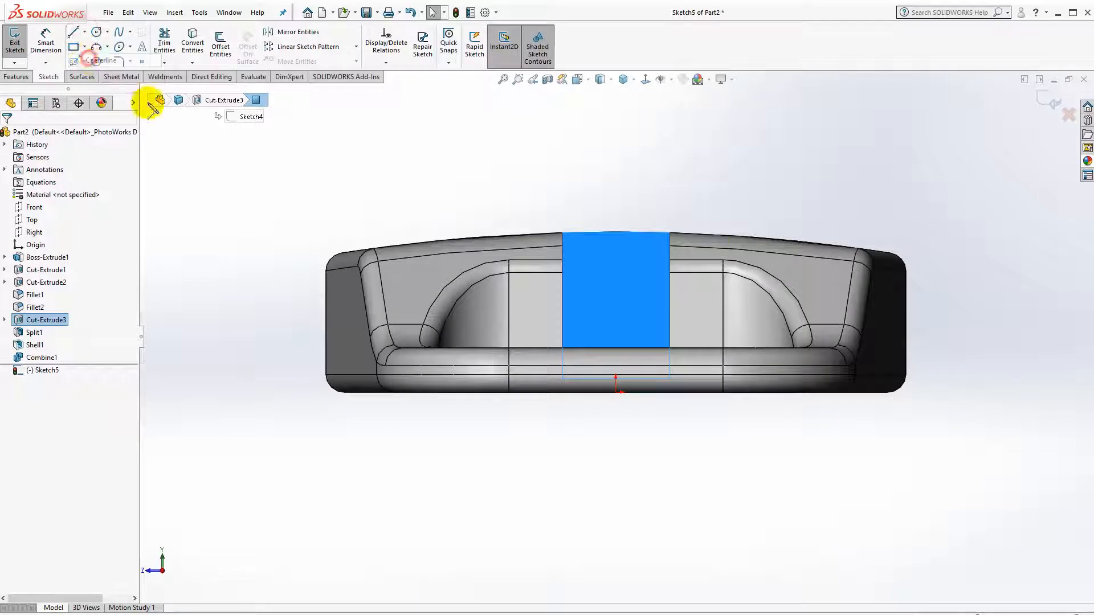
pyautogui.click(670, 236)
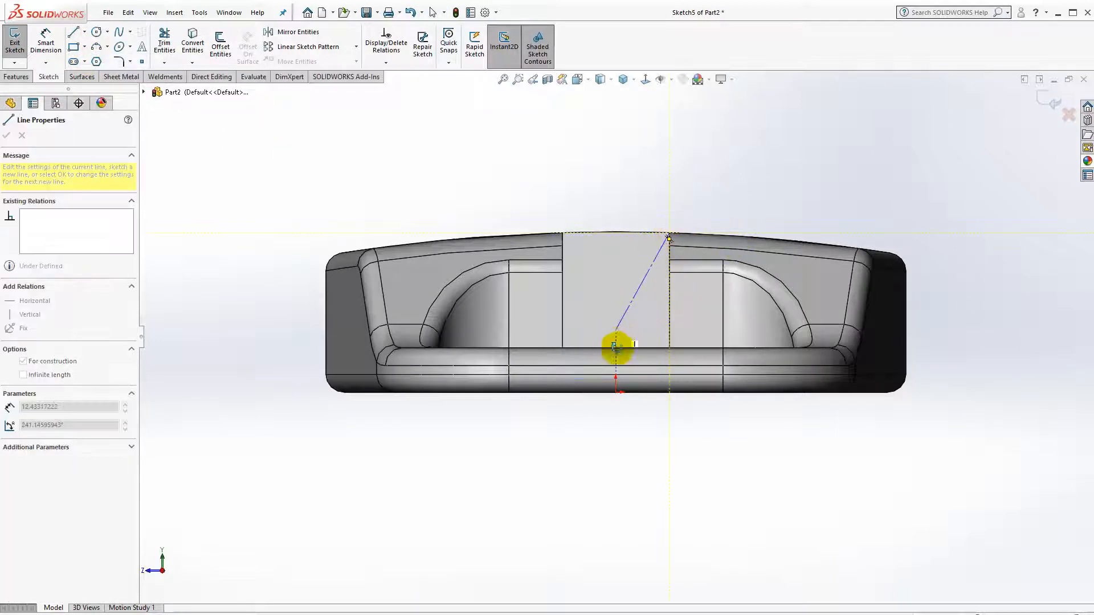
pyautogui.moveTo(615, 347); pyautogui.dragTo(607, 380, button='middle')
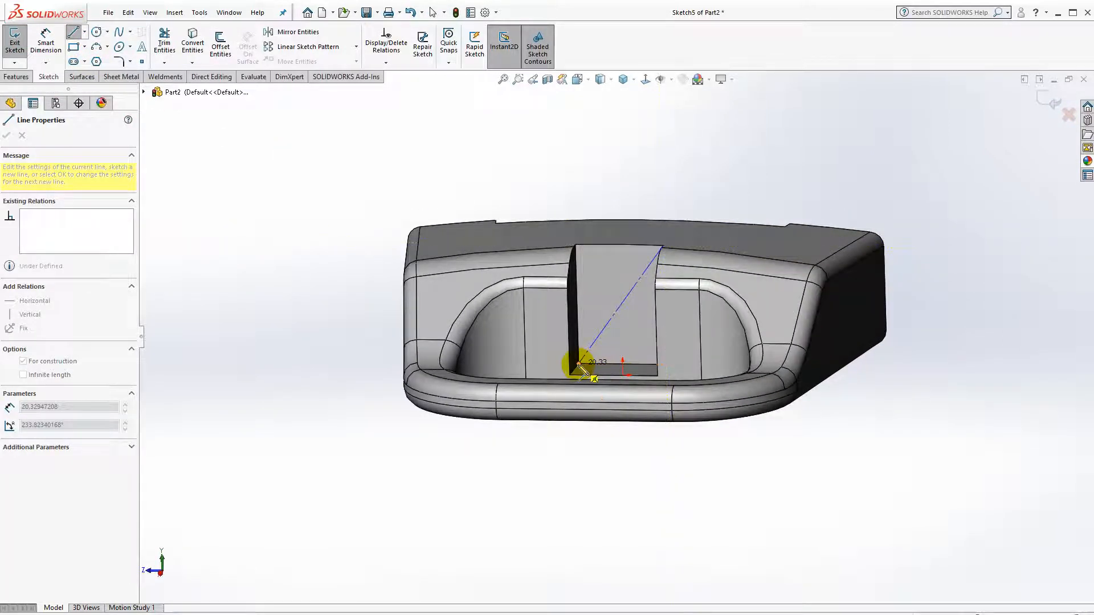
pyautogui.click(579, 368)
pyautogui.press('Escape')
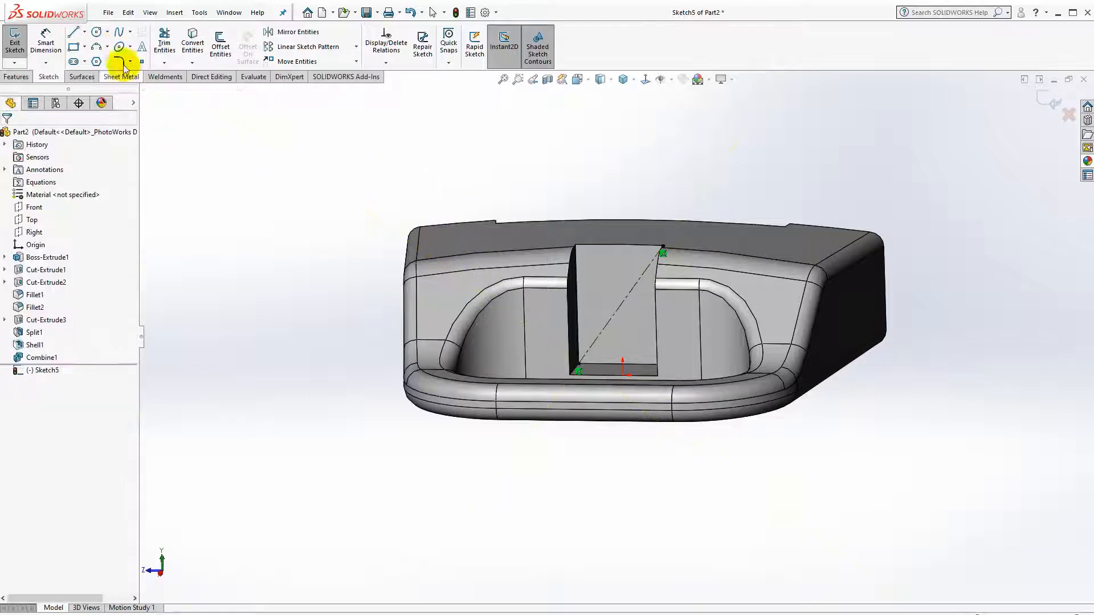
# - Sketch a circle centred on the diagonal centerline's midpoint and set its diameter to 5 mm
pyautogui.click(96, 31)
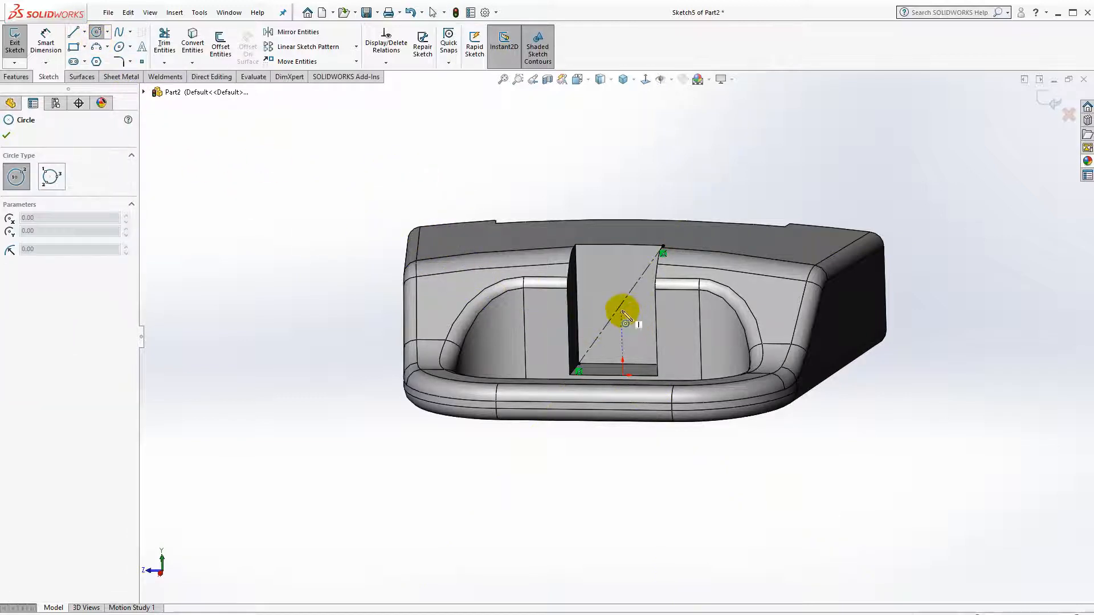
pyautogui.click(621, 305)
pyautogui.click(633, 315)
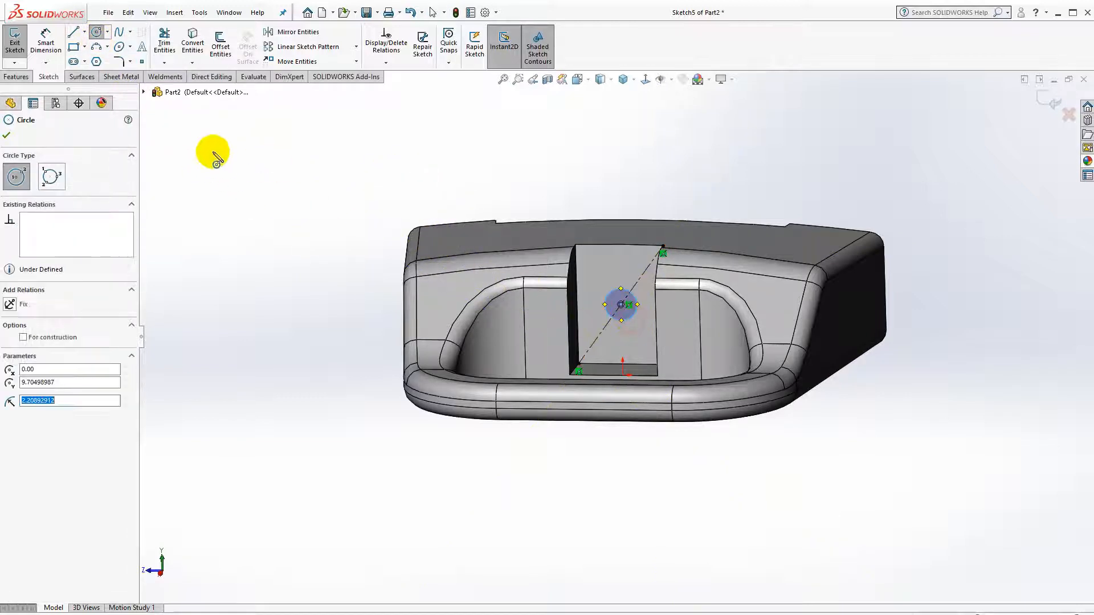
pyautogui.click(46, 40)
pyautogui.click(607, 295)
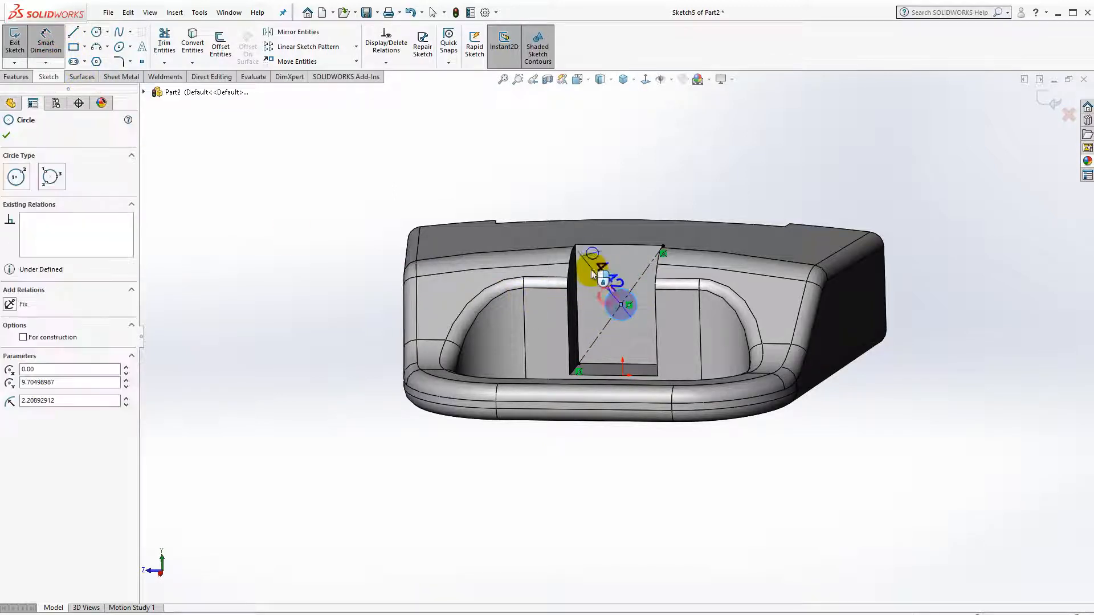
pyautogui.click(617, 318)
pyautogui.write('5')
pyautogui.press('Return')
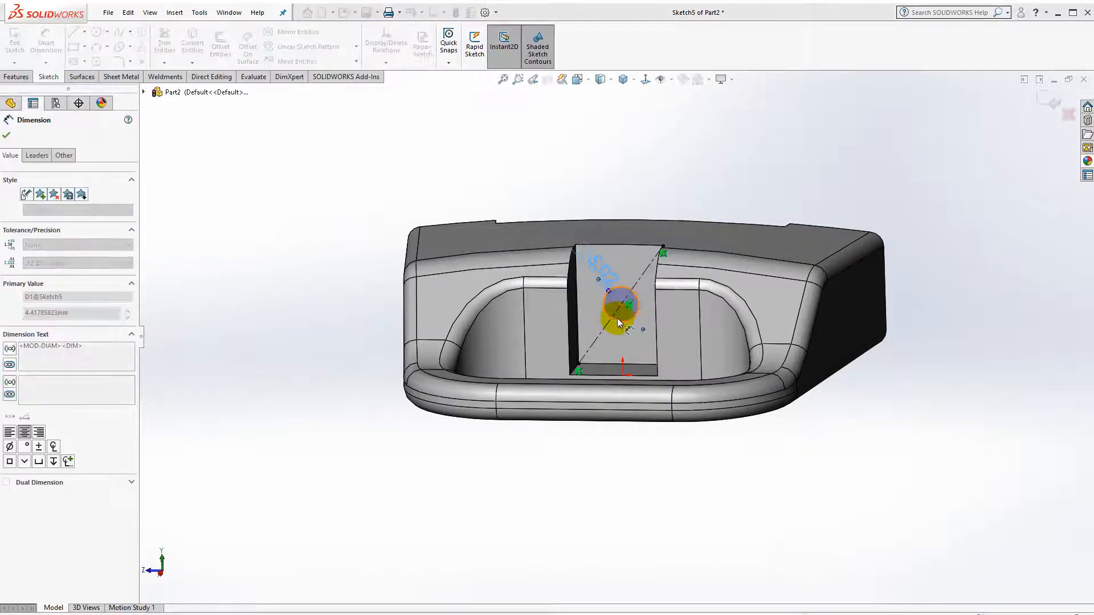
# - Cut the circle through the notch wall with an Extruded Cut using the Up To Next end condition
pyautogui.click(24, 80)
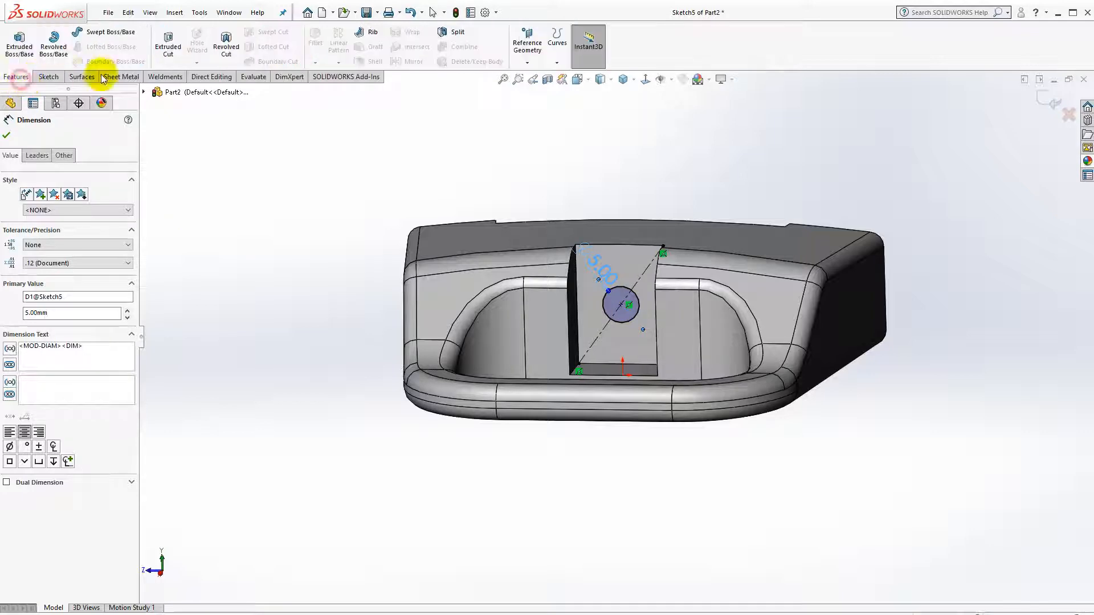
pyautogui.click(166, 43)
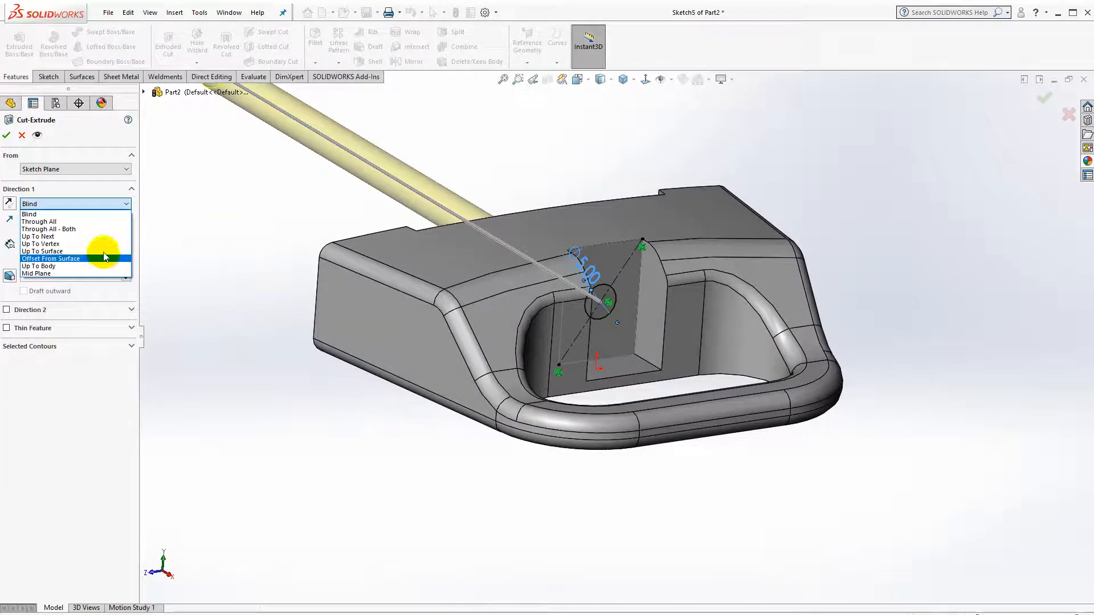
pyautogui.click(98, 236)
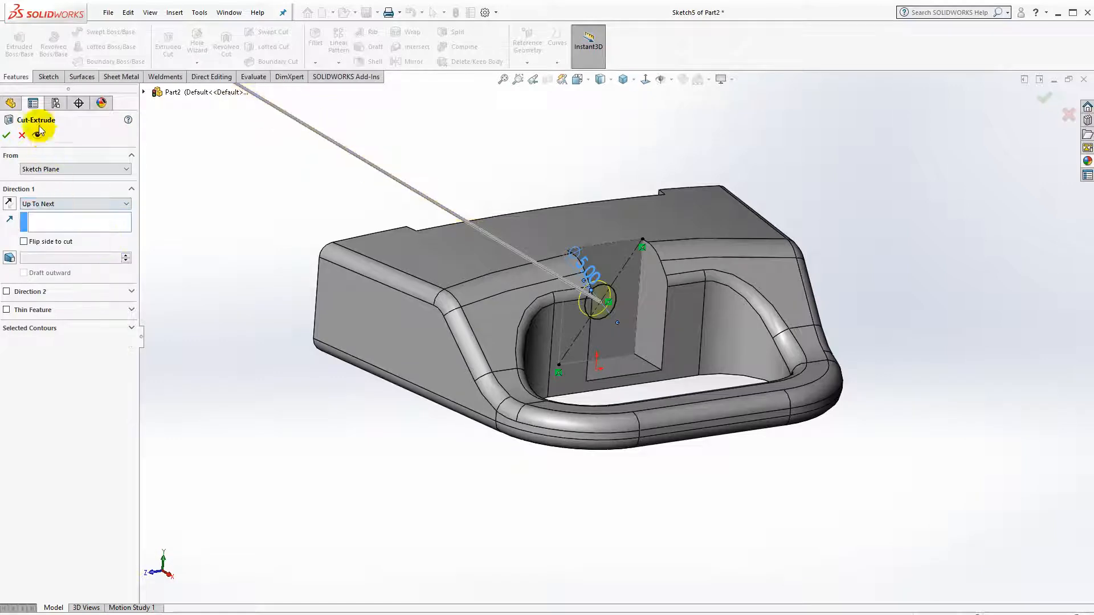
pyautogui.click(8, 135)
# - Start a sketch on the hollow-side face of the notch wall that carries the 5 mm hole
pyautogui.moveTo(232, 183); pyautogui.dragTo(561, 329, button='middle')
pyautogui.click(562, 330)
pyautogui.click(648, 82)
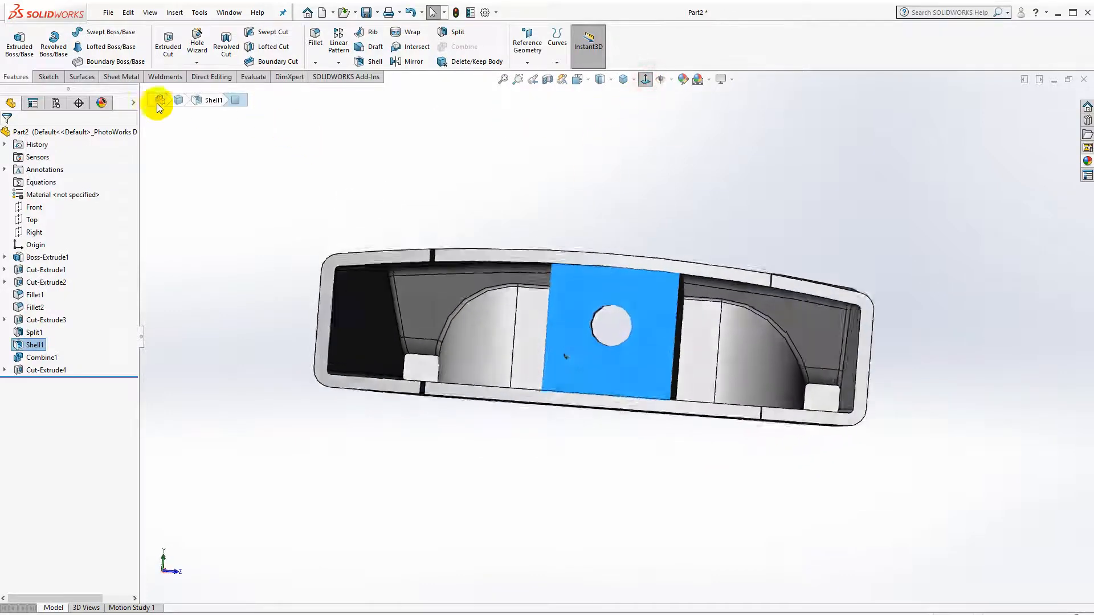
pyautogui.click(48, 76)
pyautogui.click(16, 43)
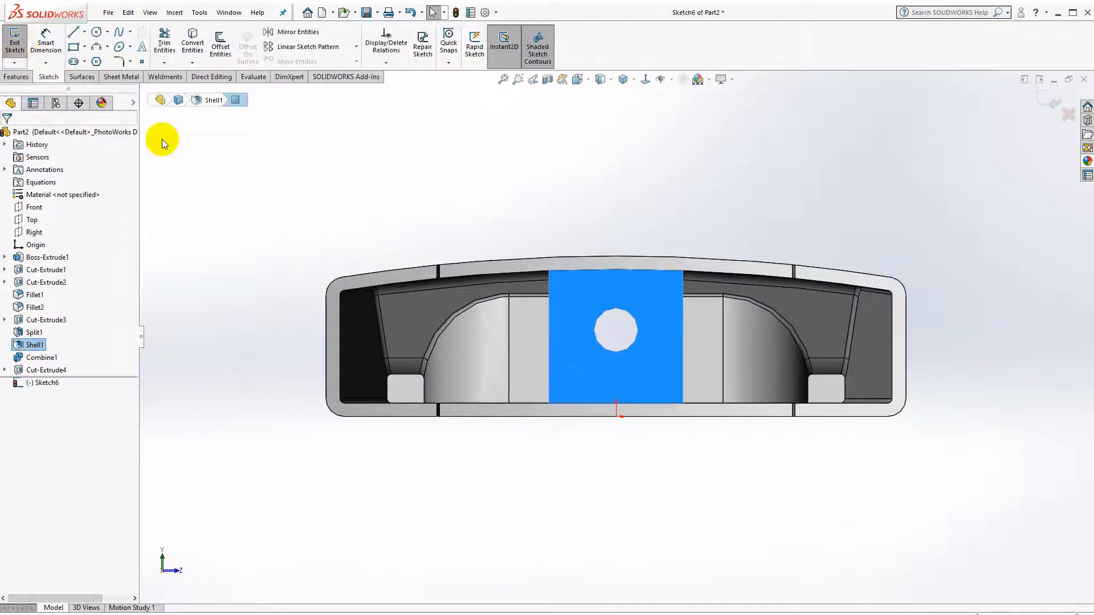
pyautogui.scroll(3, 658, 353)
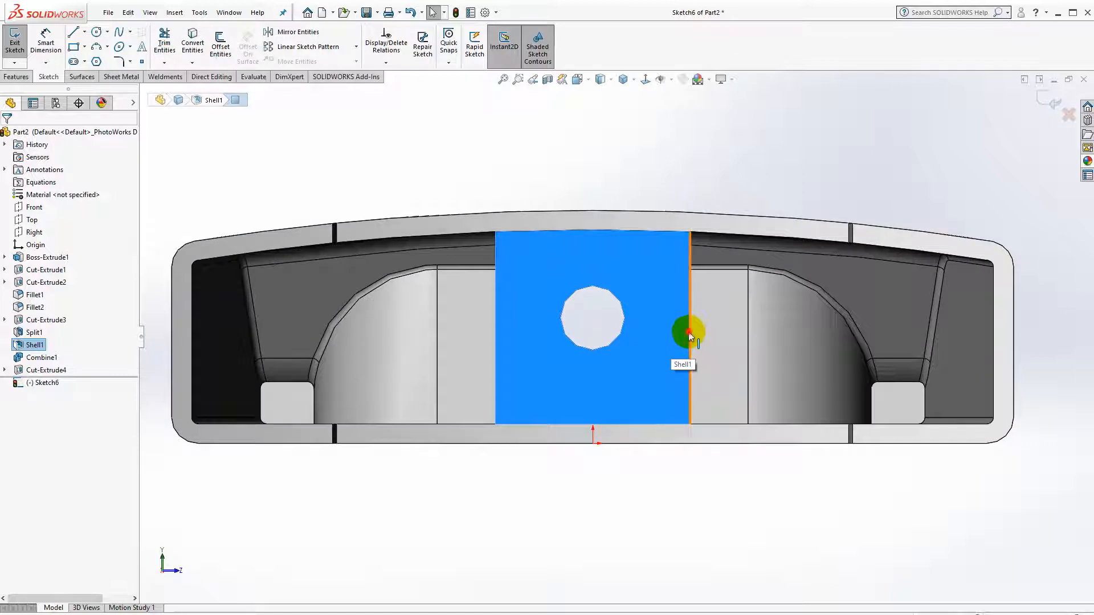
# - Convert the four outer edges of the holed wall face into sketch entities
pyautogui.click(688, 332)
pyautogui.keyDown('ctrl'); pyautogui.click(497, 341); pyautogui.keyUp('ctrl')
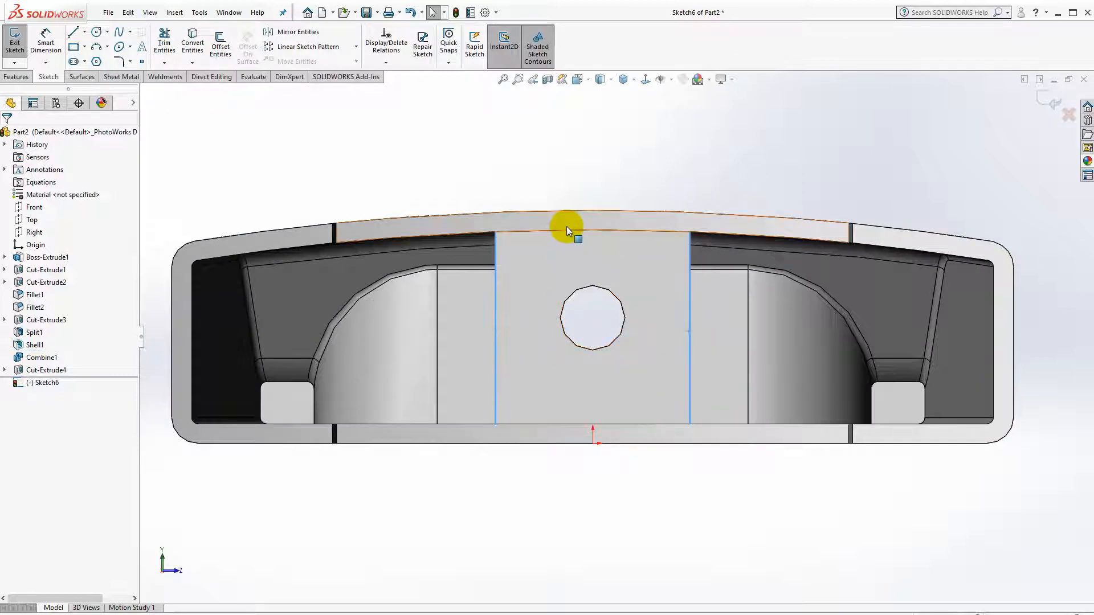
pyautogui.keyDown('ctrl'); pyautogui.click(564, 232); pyautogui.keyUp('ctrl')
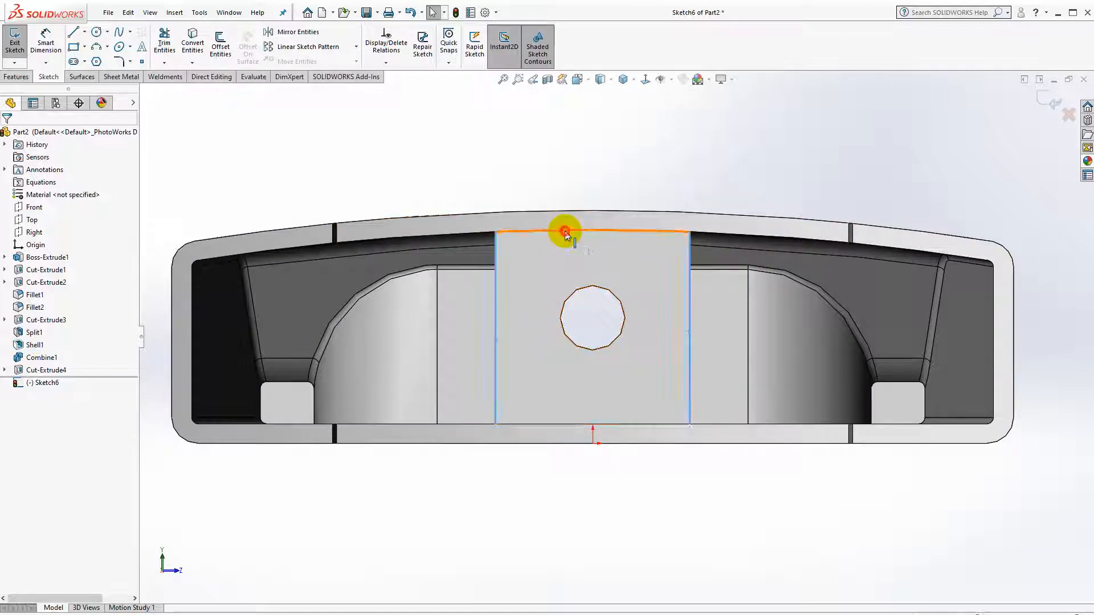
pyautogui.keyDown('ctrl'); pyautogui.click(563, 425); pyautogui.keyUp('ctrl')
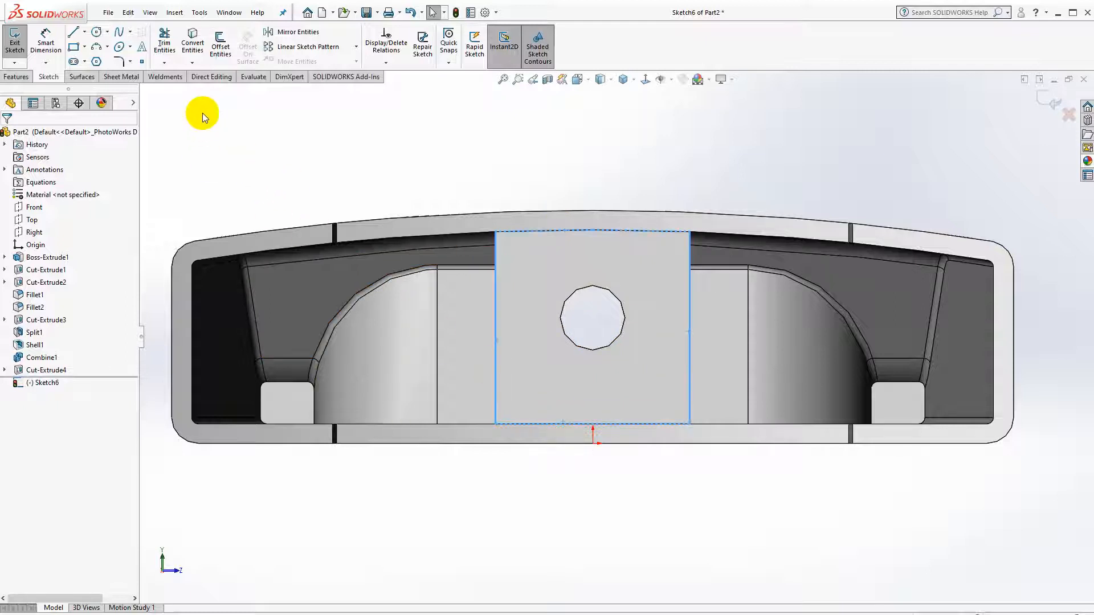
pyautogui.click(193, 42)
# - Draw two vertical lines between the converted upper and lower edges, one near each side of the wall face
pyautogui.click(73, 32)
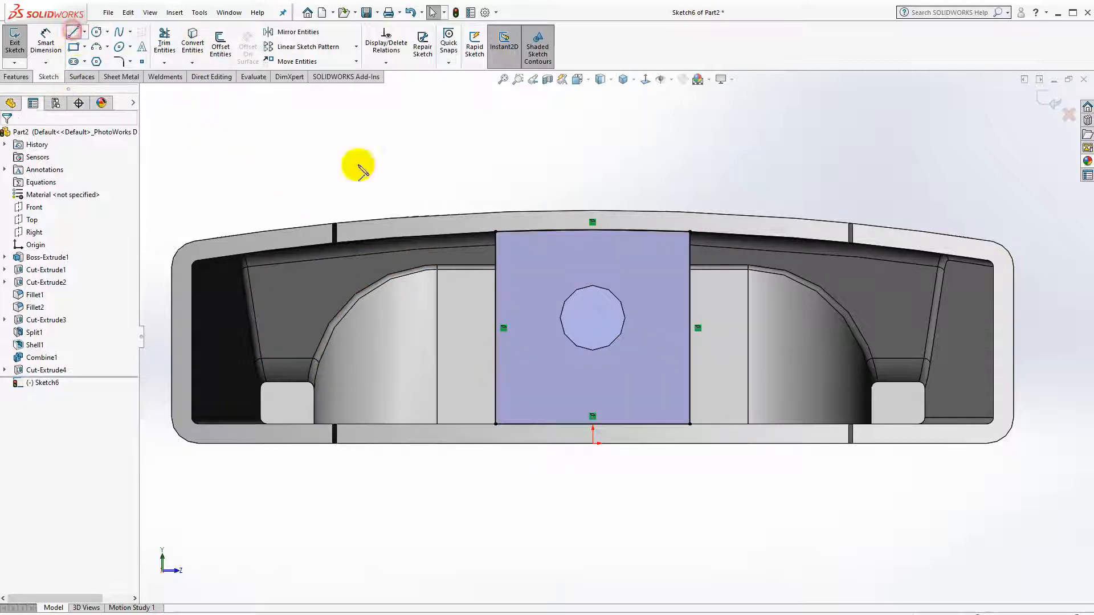
pyautogui.click(520, 232)
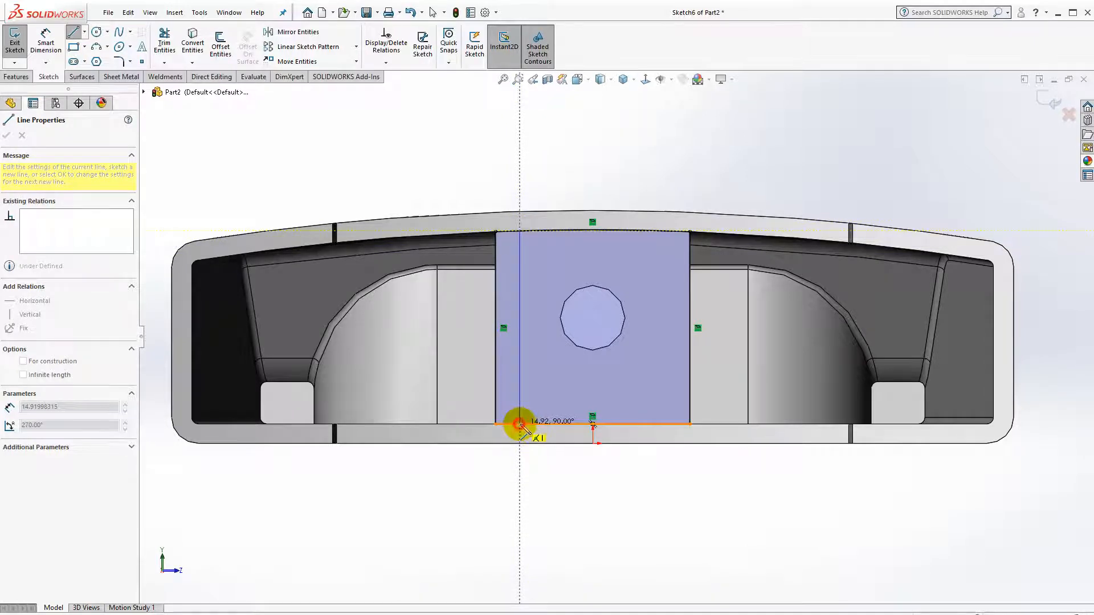
pyautogui.click(520, 424)
pyautogui.doubleClick(660, 149)
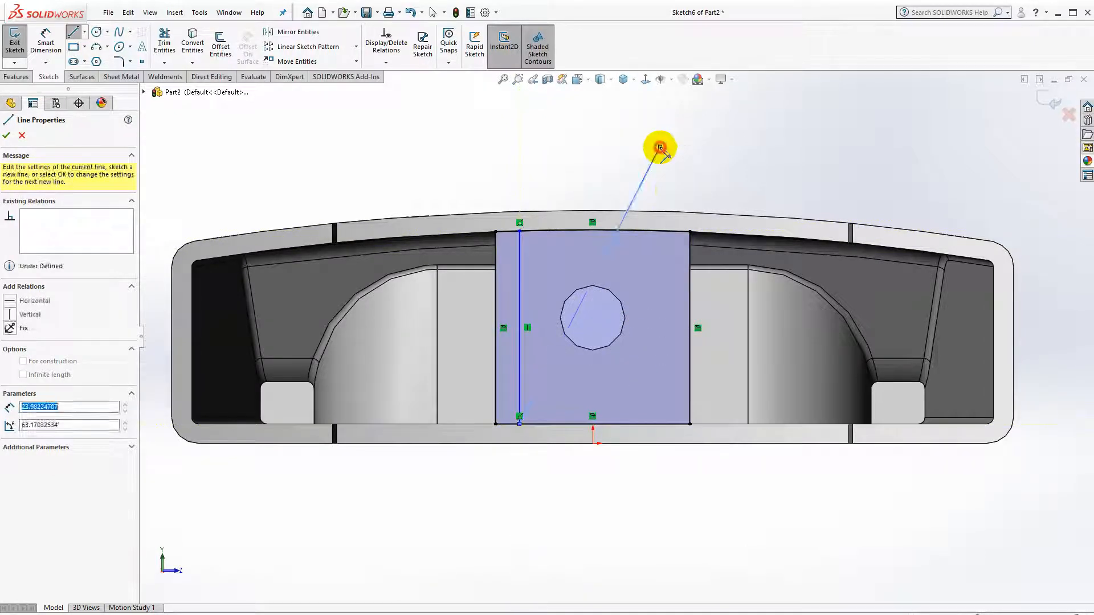
pyautogui.click(666, 233)
pyautogui.click(666, 424)
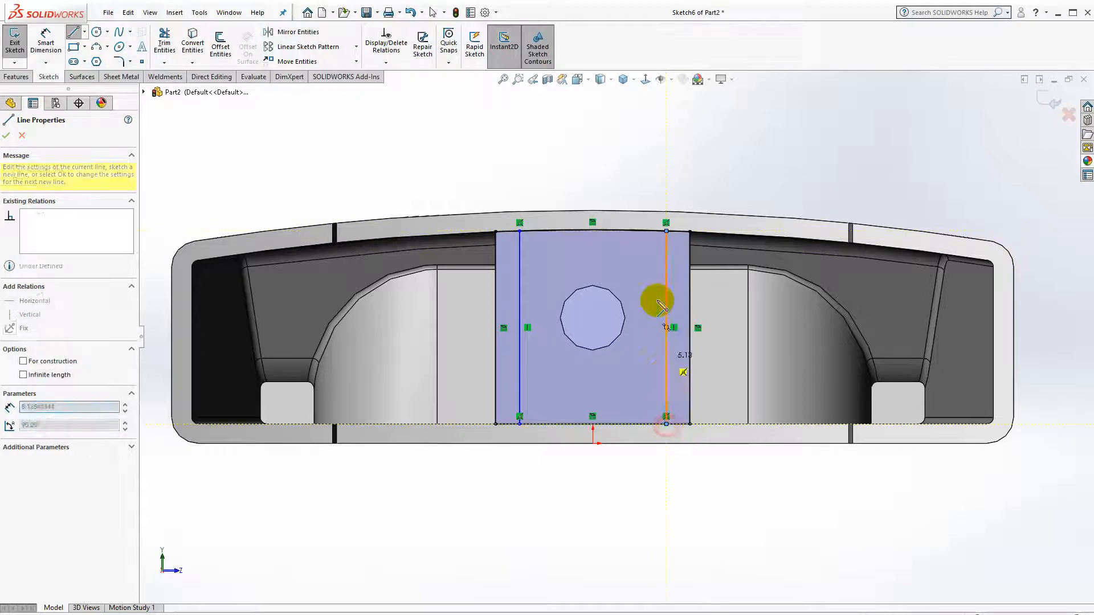
pyautogui.press('Escape')
# - Dimension the left vertical line 1.5 mm from the wall face's left edge
pyautogui.click(45, 43)
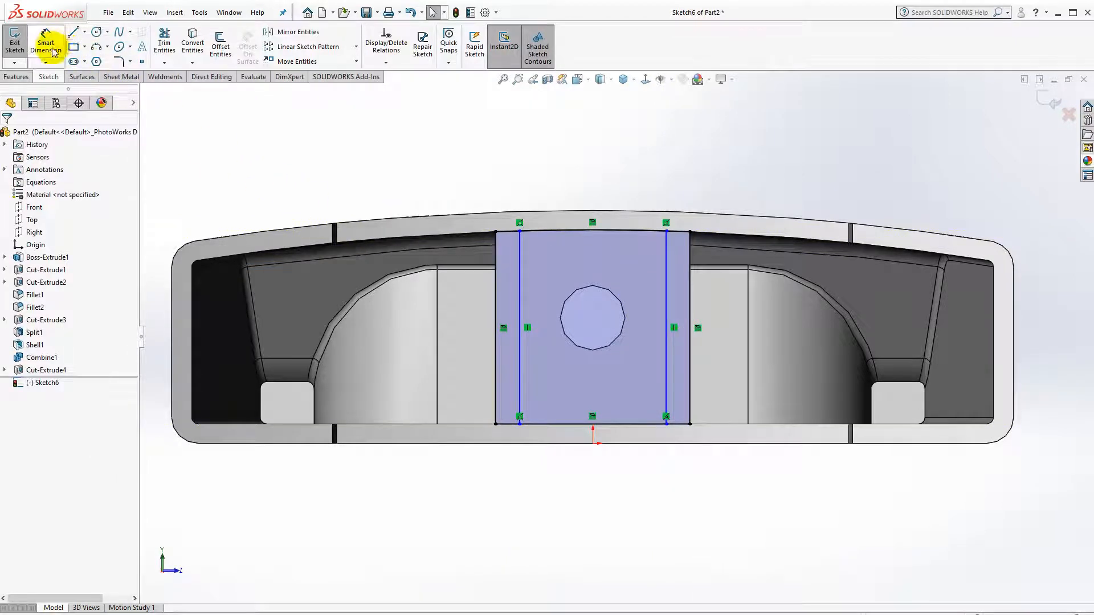
pyautogui.click(520, 310)
pyautogui.click(495, 302)
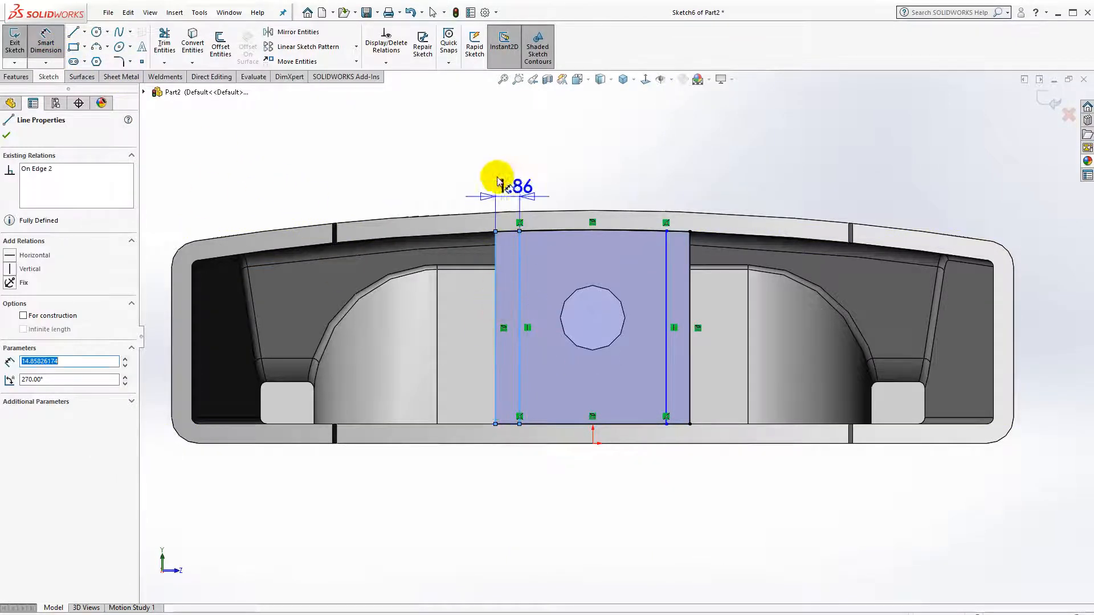
pyautogui.click(464, 182)
pyautogui.write('1.5')
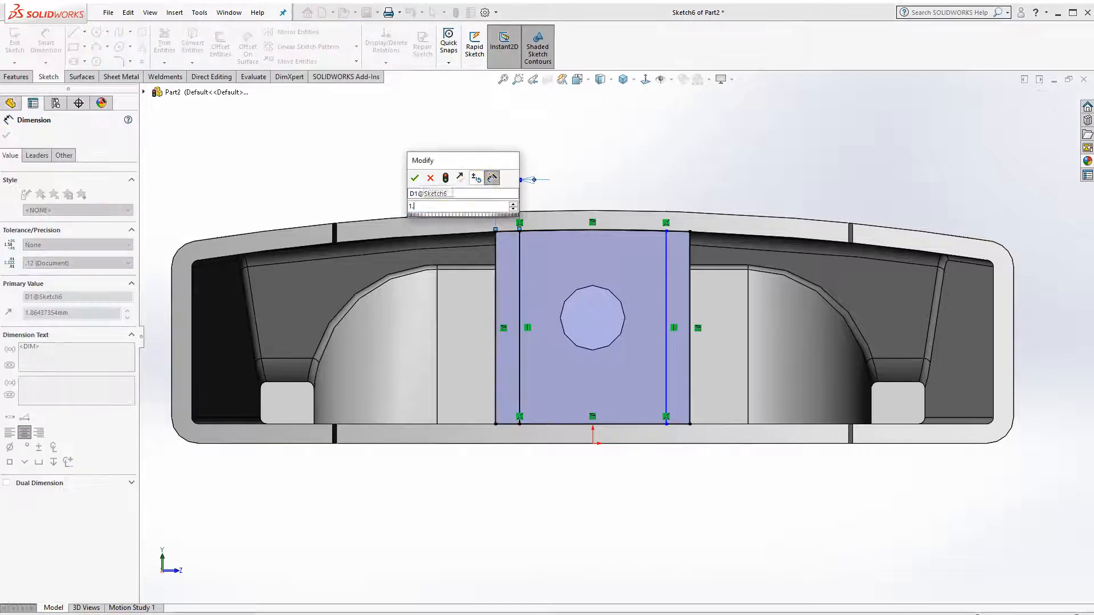
pyautogui.press('Return')
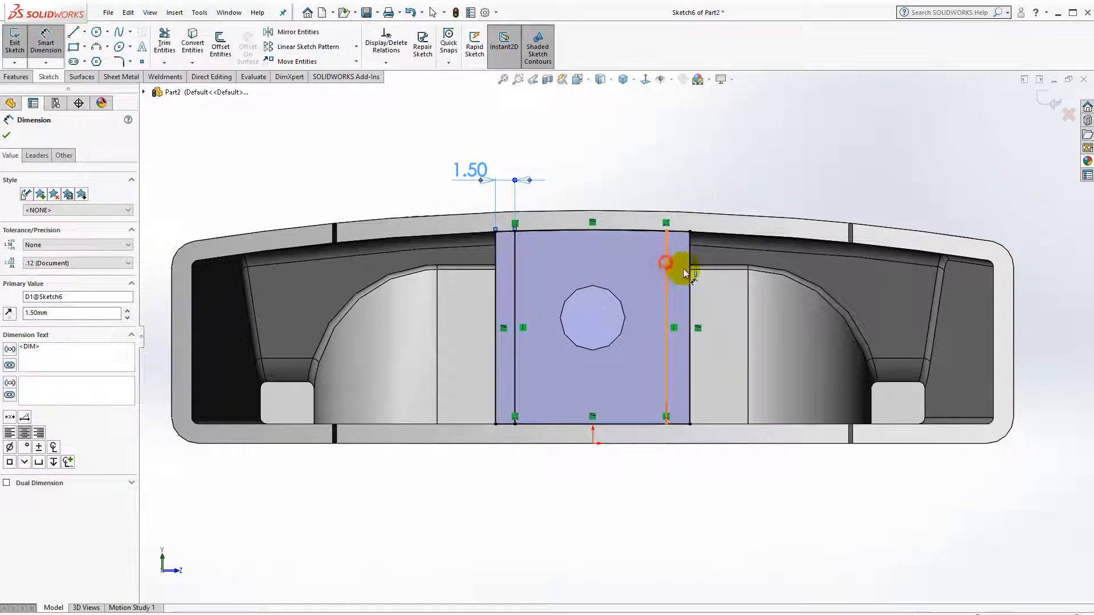
# - Dimension the right vertical line 1.5 mm from the wall face's right edge
pyautogui.click(667, 263)
pyautogui.click(690, 273)
pyautogui.click(723, 191)
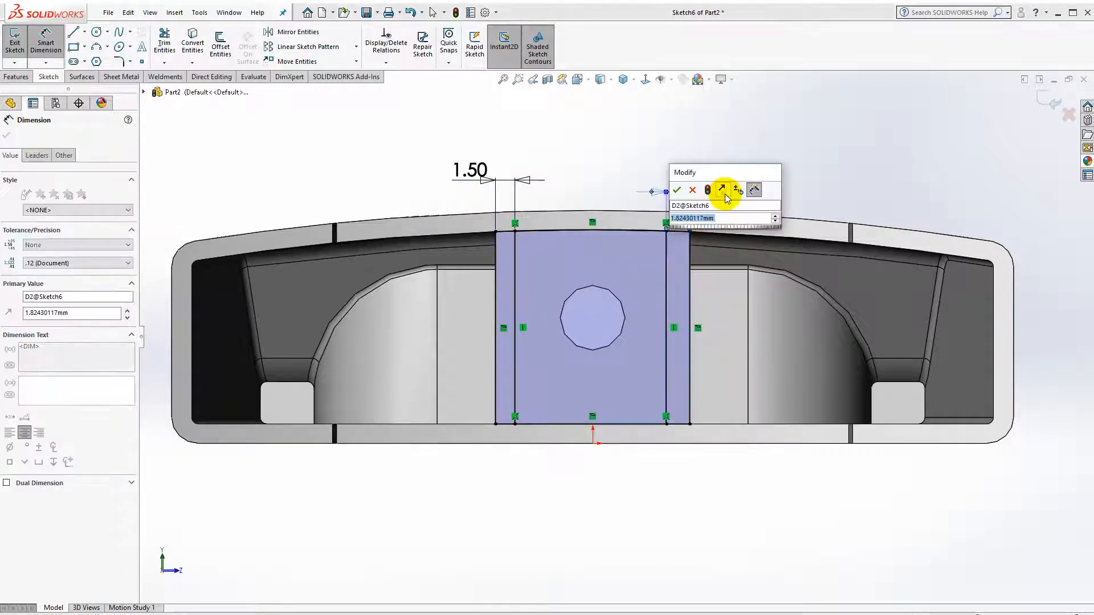
pyautogui.write('1.5')
pyautogui.press('Return')
pyautogui.press('Escape')
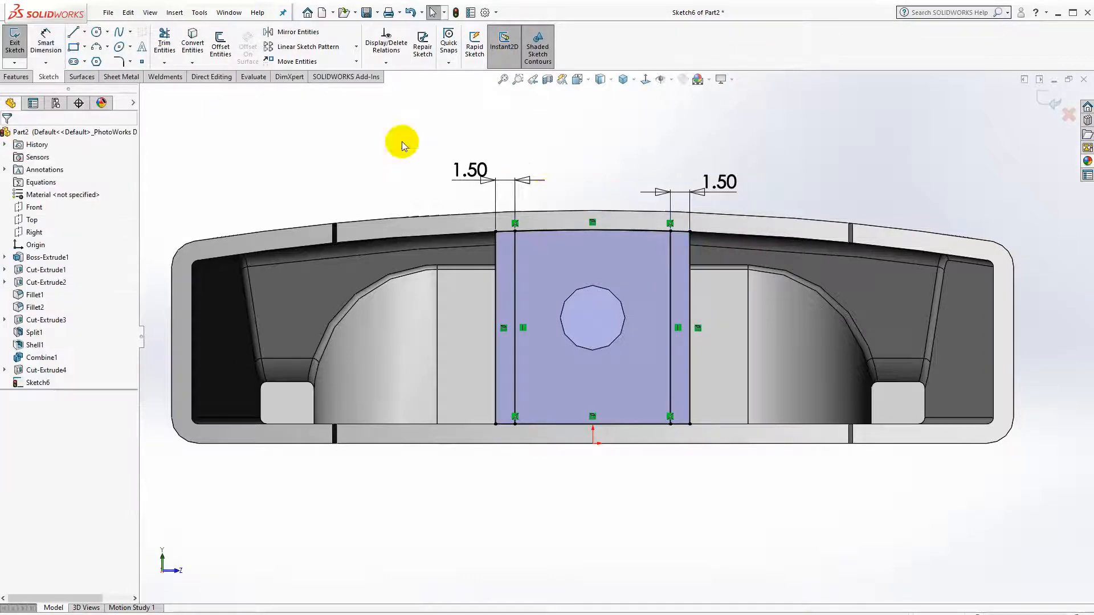
# - Trim the upper and lower sketch edges between the two vertical lines, leaving two narrow side strips
pyautogui.click(164, 43)
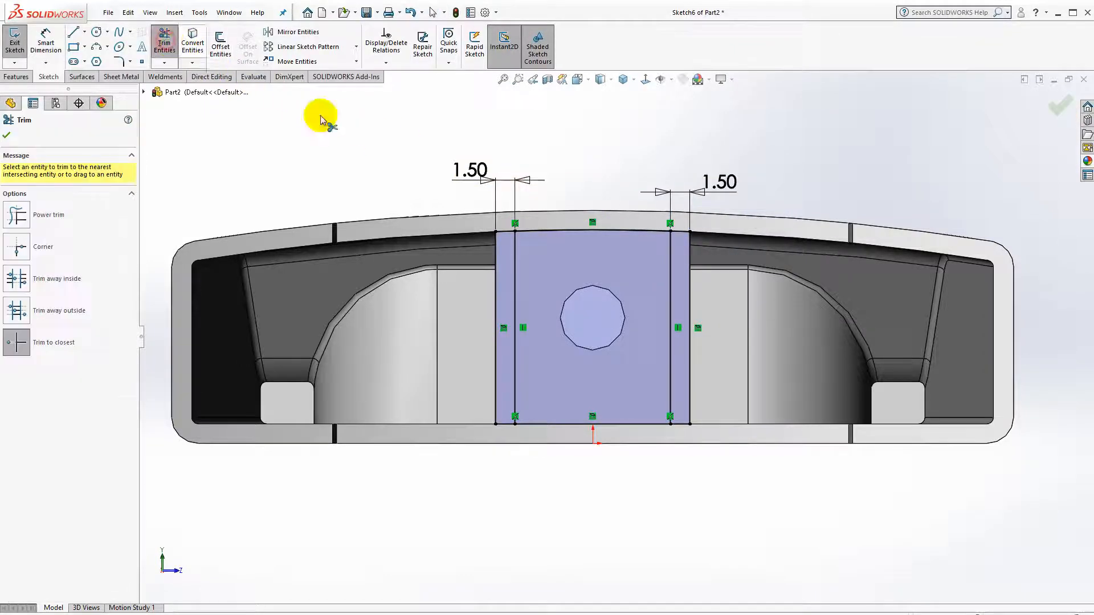
pyautogui.click(598, 232)
pyautogui.click(613, 425)
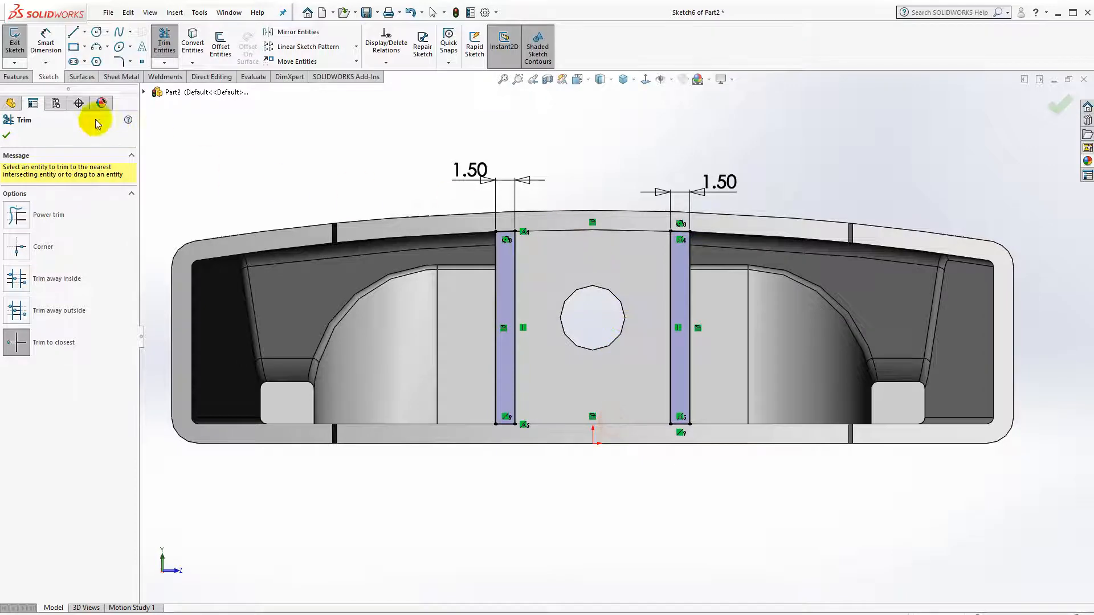
# - Extrude the two narrow strips as a Blind boss 2 mm into the hollow, merged with the body
pyautogui.click(16, 77)
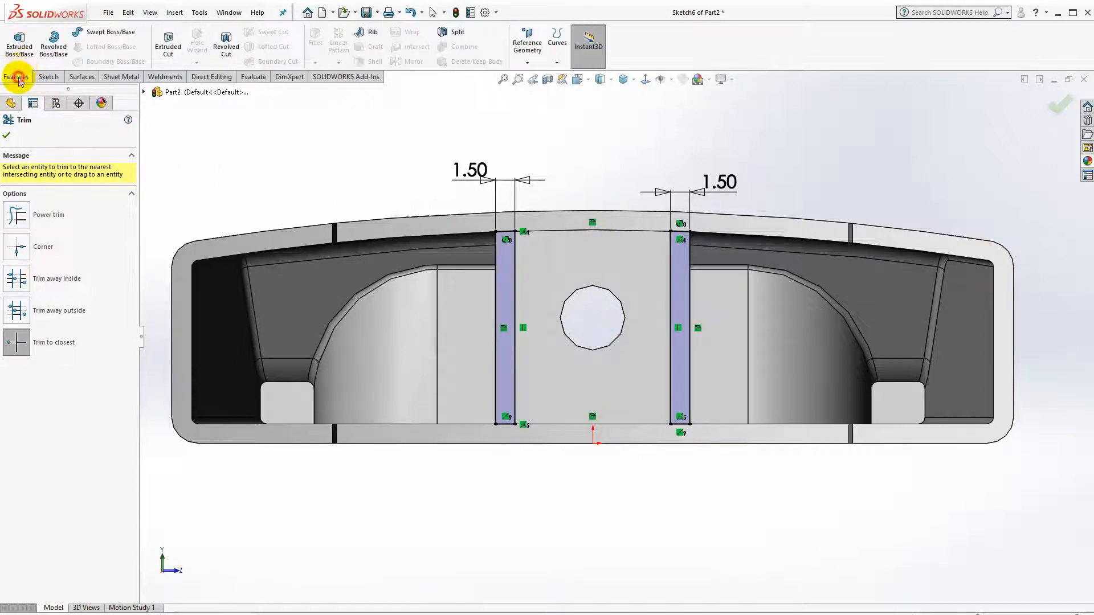
pyautogui.click(19, 46)
pyautogui.moveTo(563, 262); pyautogui.dragTo(533, 268, button='middle')
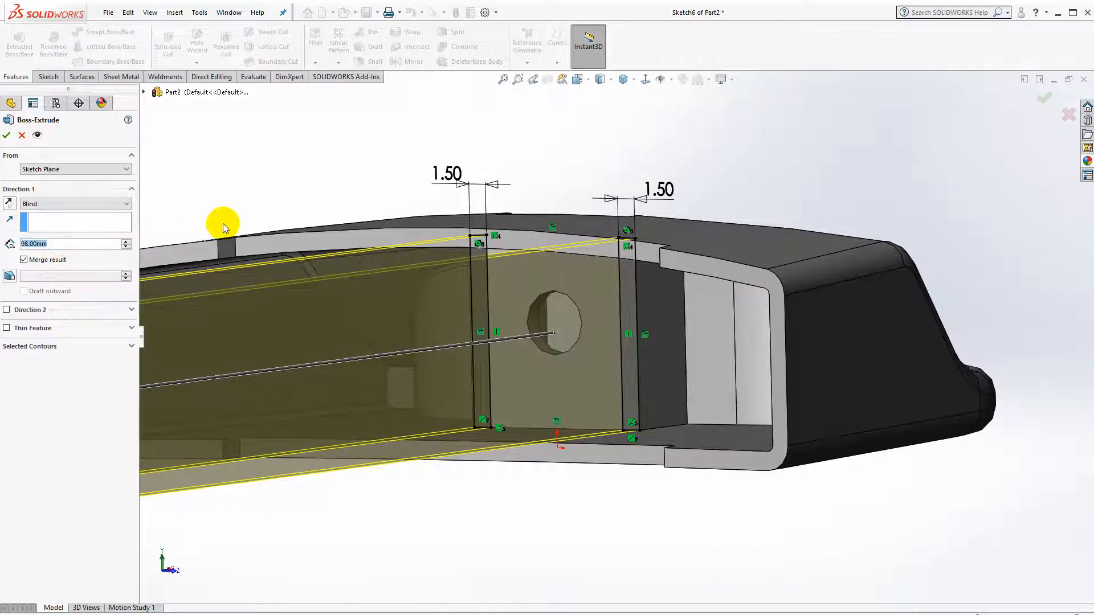
pyautogui.write('2')
pyautogui.press('Return')
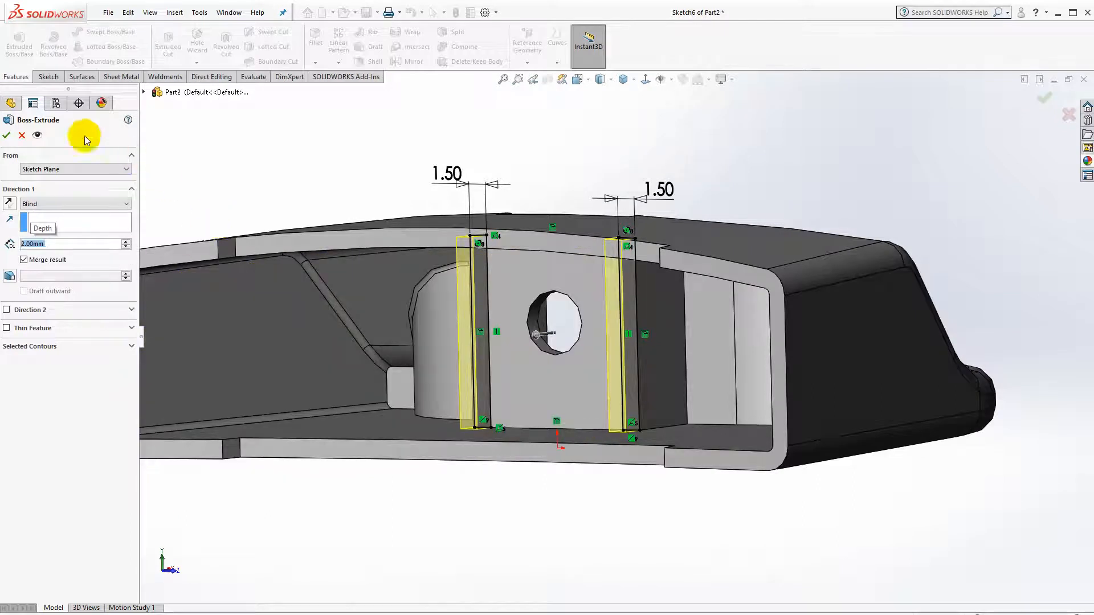
pyautogui.click(7, 136)
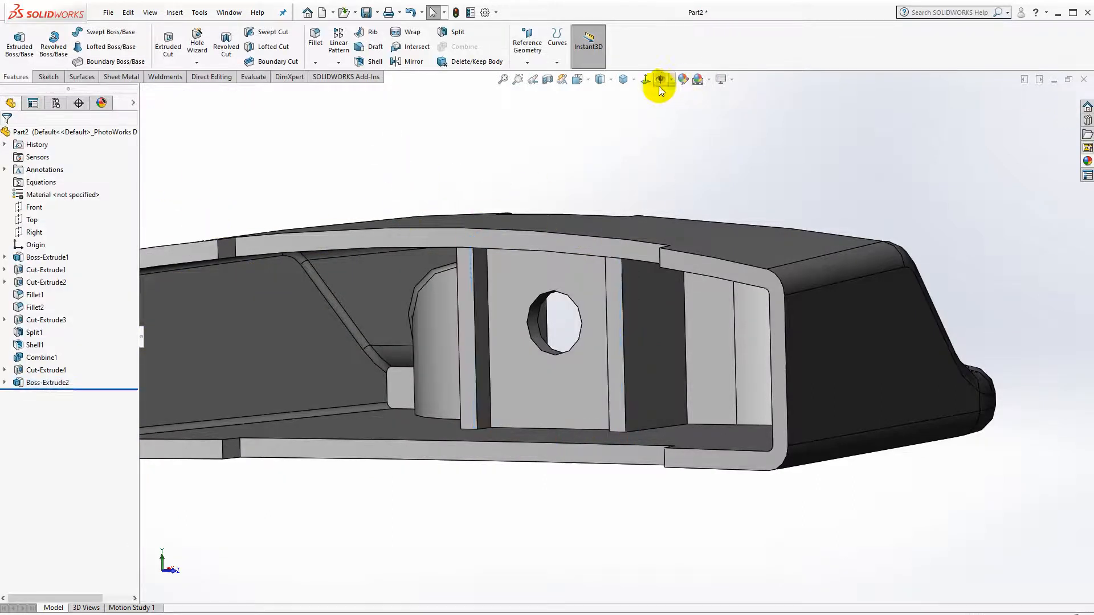
# - Evaluate the finished part's mass properties in isometric view and compare its volume with the reference drawing's answer
pyautogui.click(627, 97)
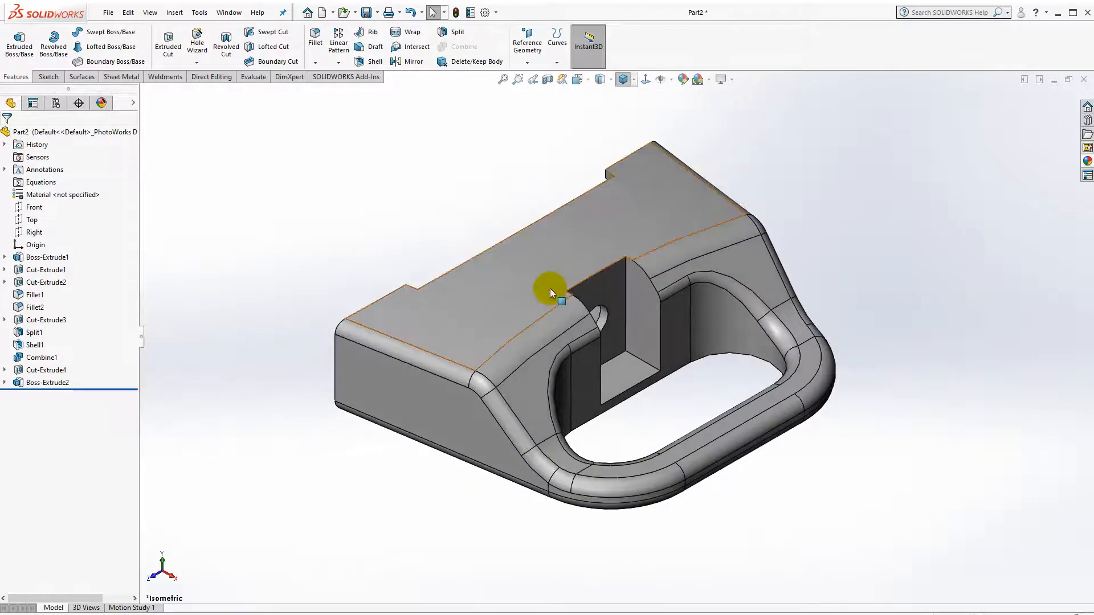
pyautogui.moveTo(534, 297); pyautogui.dragTo(609, 284, button='middle')
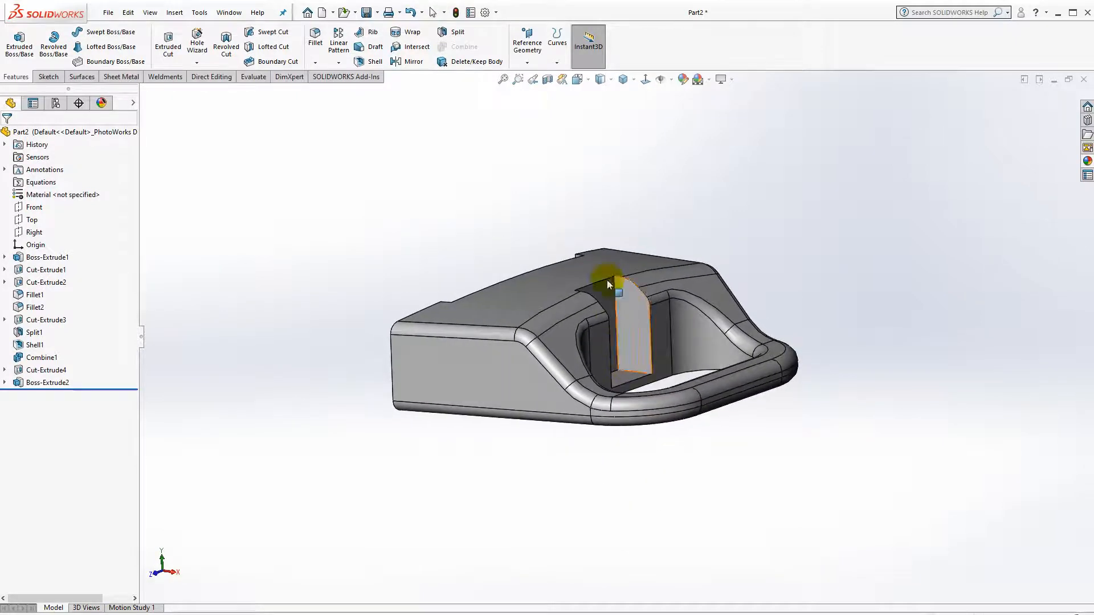
pyautogui.click(620, 83)
pyautogui.click(620, 93)
pyautogui.click(254, 79)
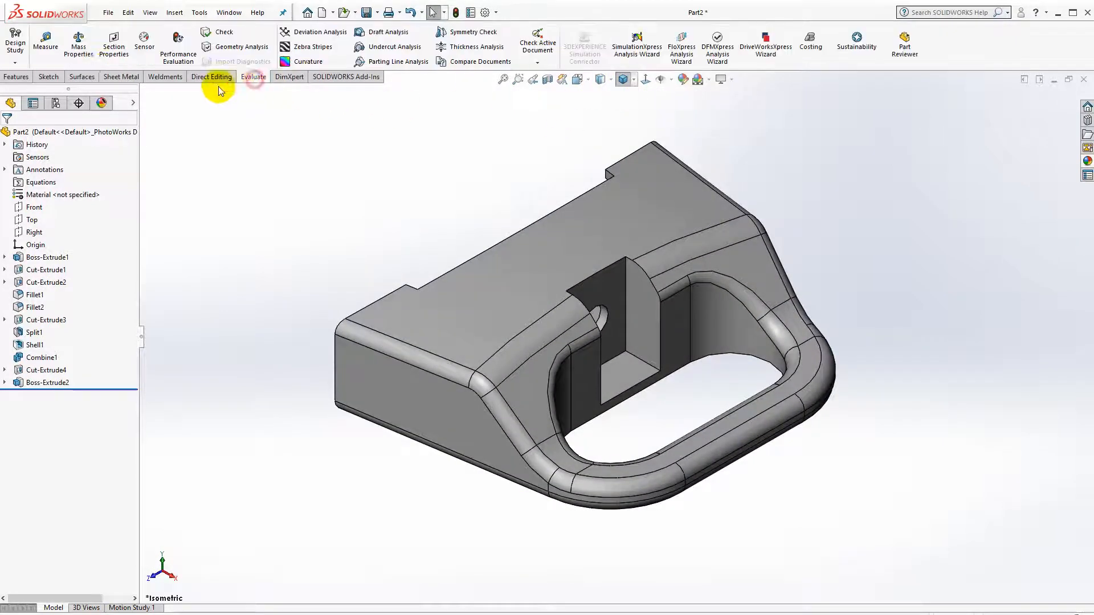
pyautogui.click(78, 42)
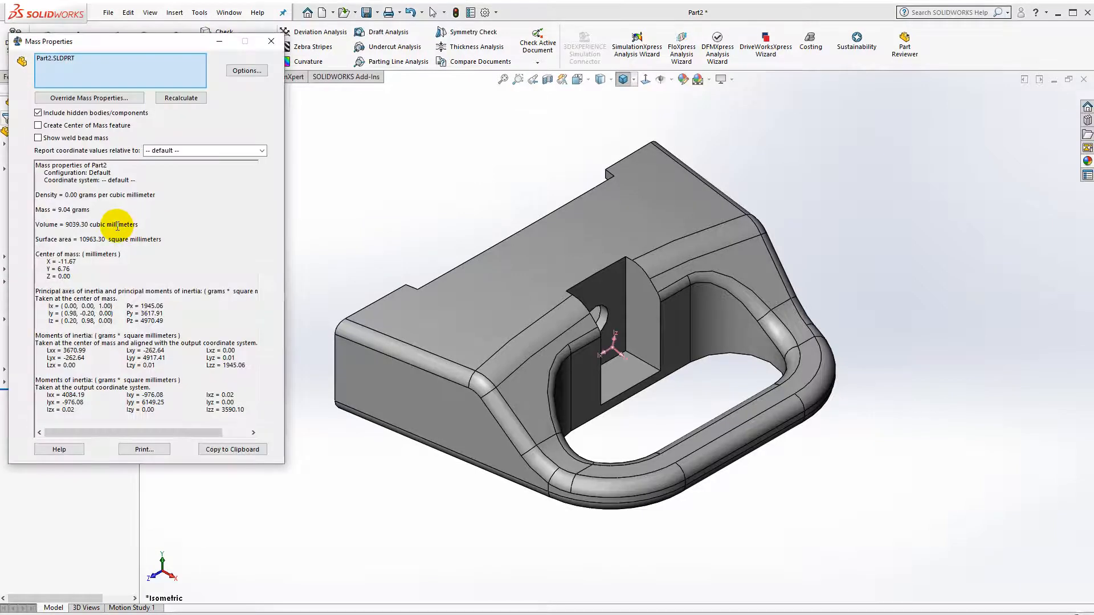
pyautogui.hotkey('alt', 'Tab')
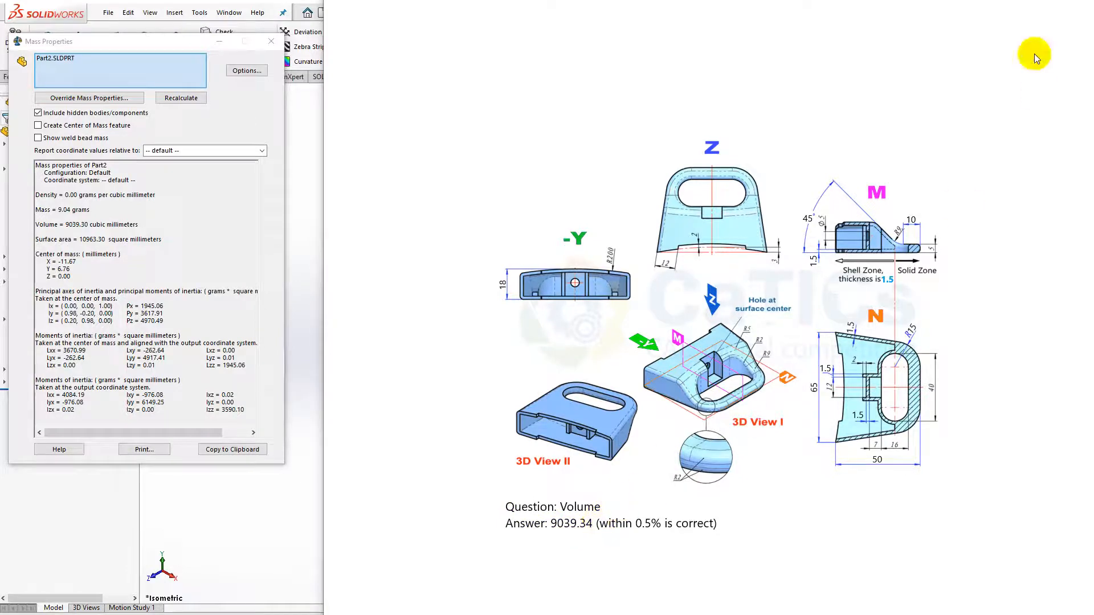
pyautogui.hotkey('alt', 'Tab')
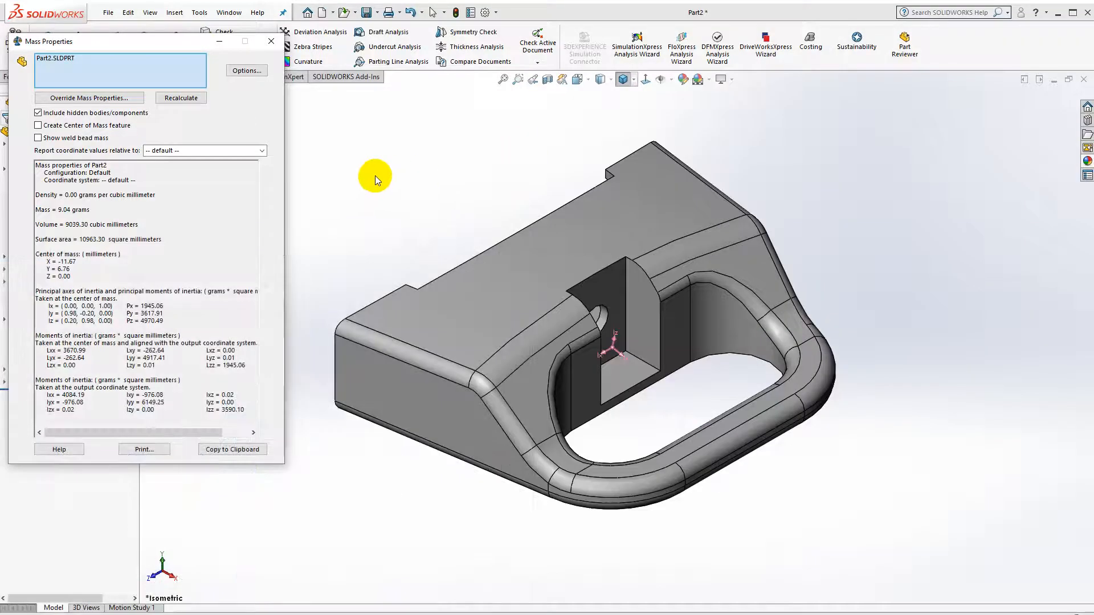
pyautogui.click(271, 42)
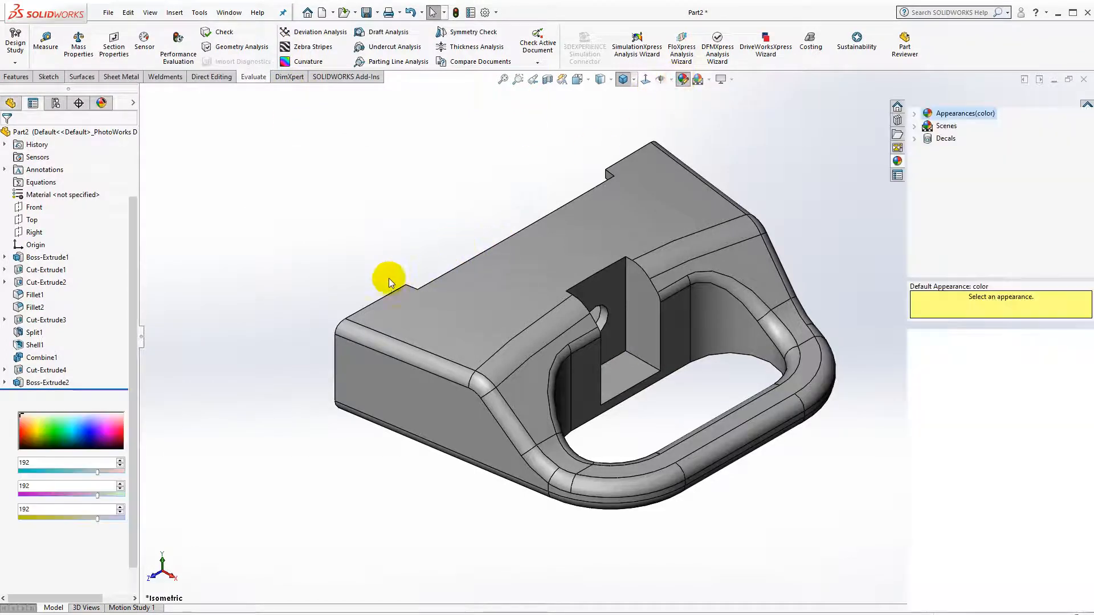
# - Apply a light blue appearance with RGB 127, 219, 255 to the whole part
pyautogui.click(70, 363)
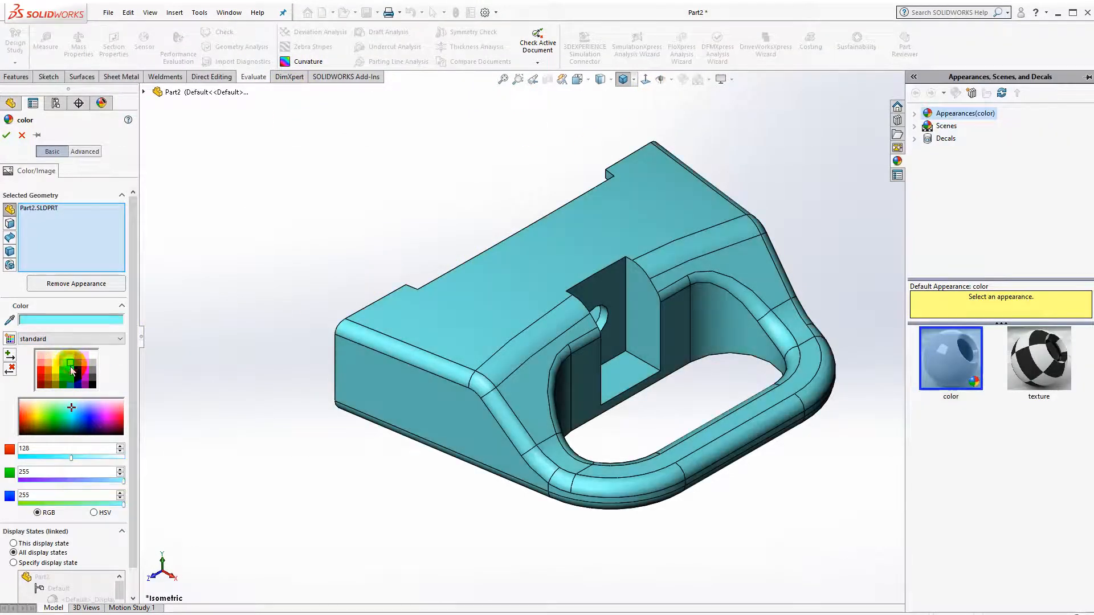
pyautogui.click(77, 407)
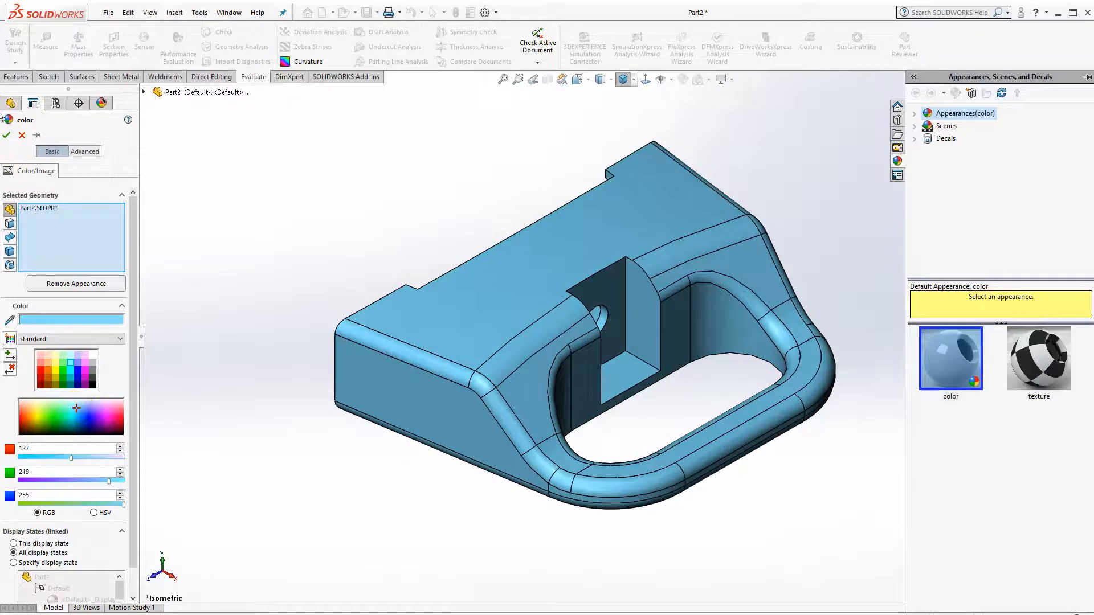
pyautogui.click(6, 135)
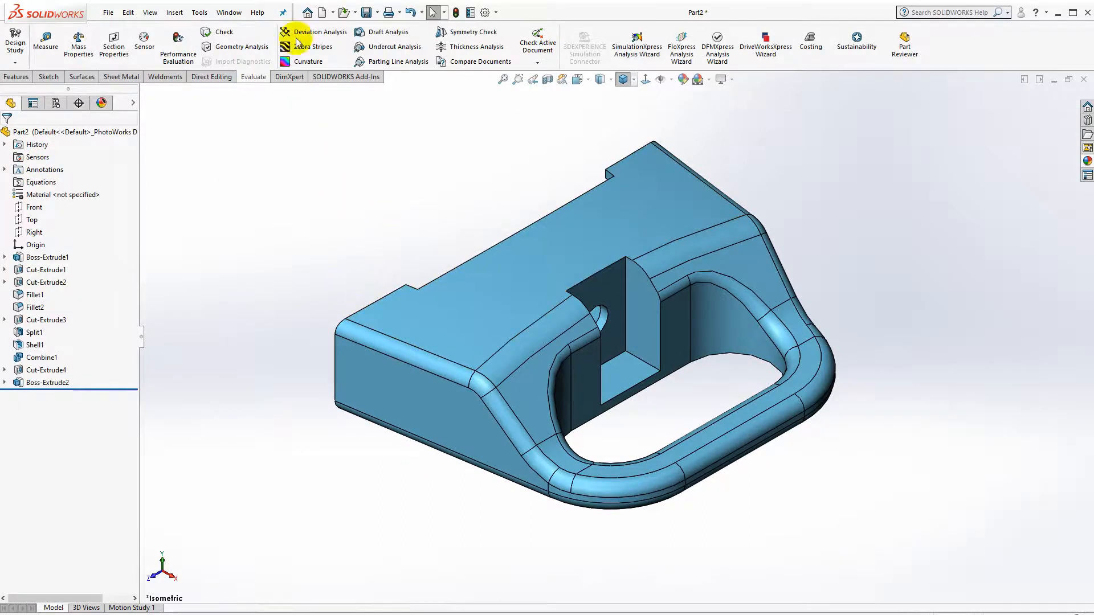